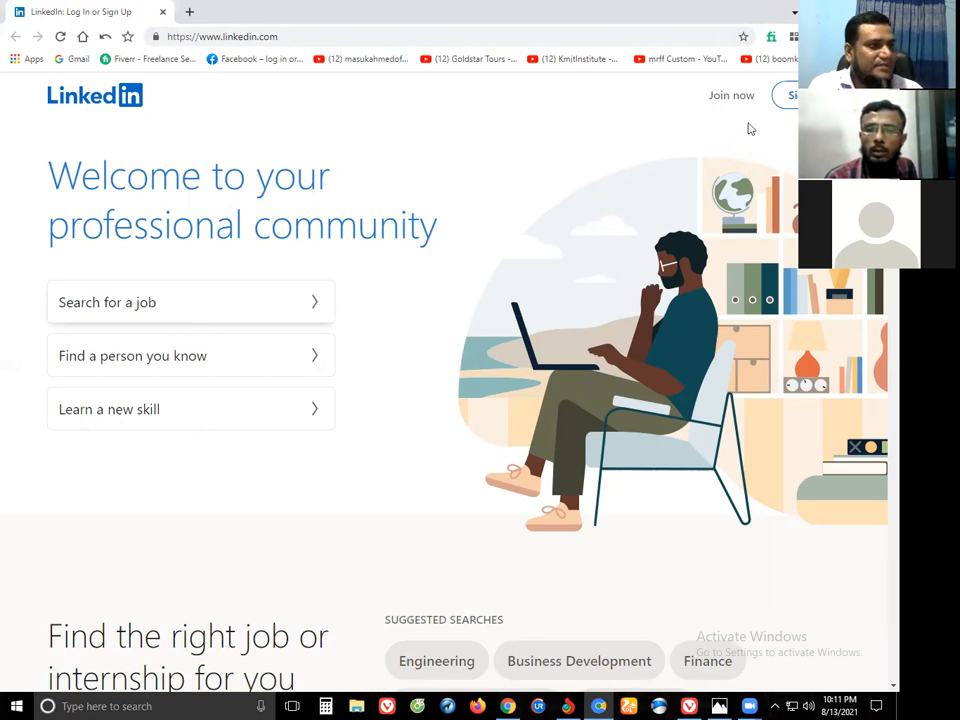
Choose Join now on LinkedIn's welcome page to start a new account.
left_click(731, 97)
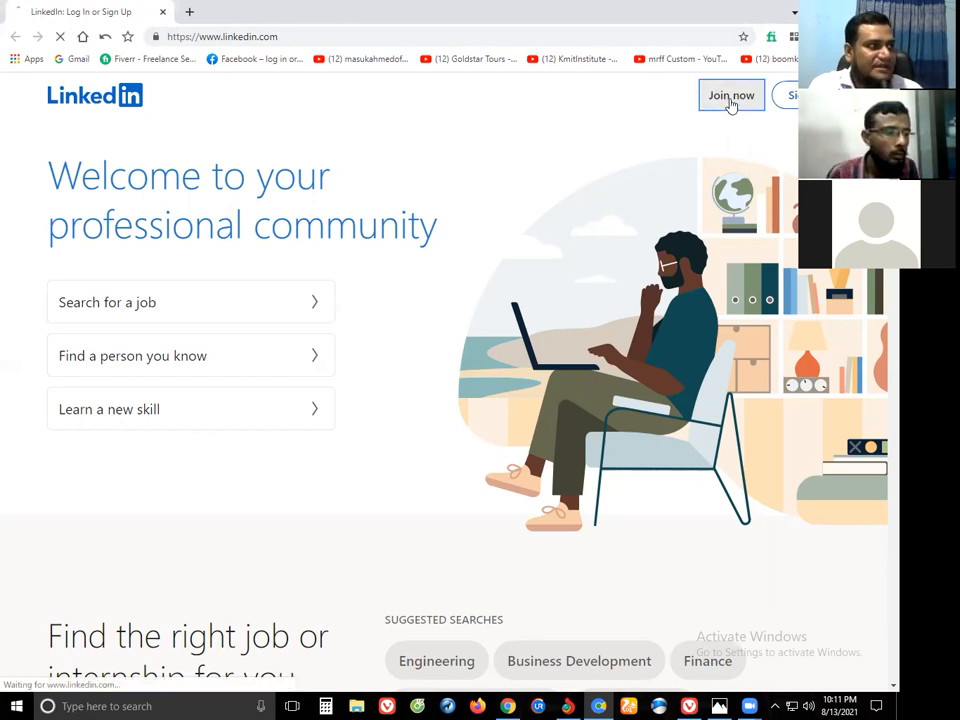
Open Gmail in a second tab and place it before the LinkedIn sign-up tab.
key("ctrl+t")
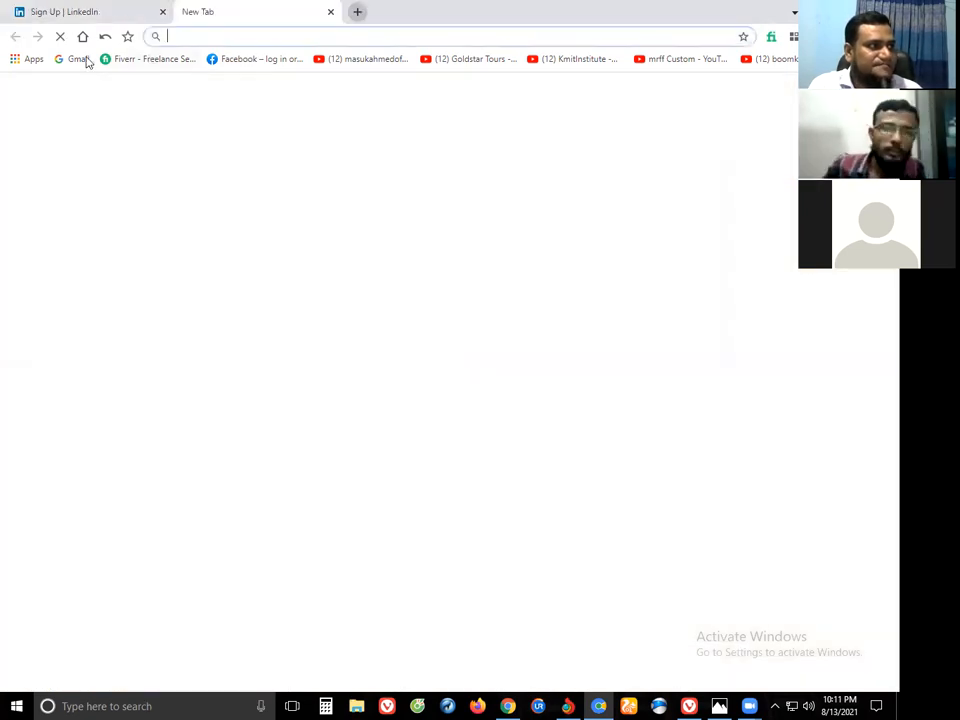
left_click(71, 16)
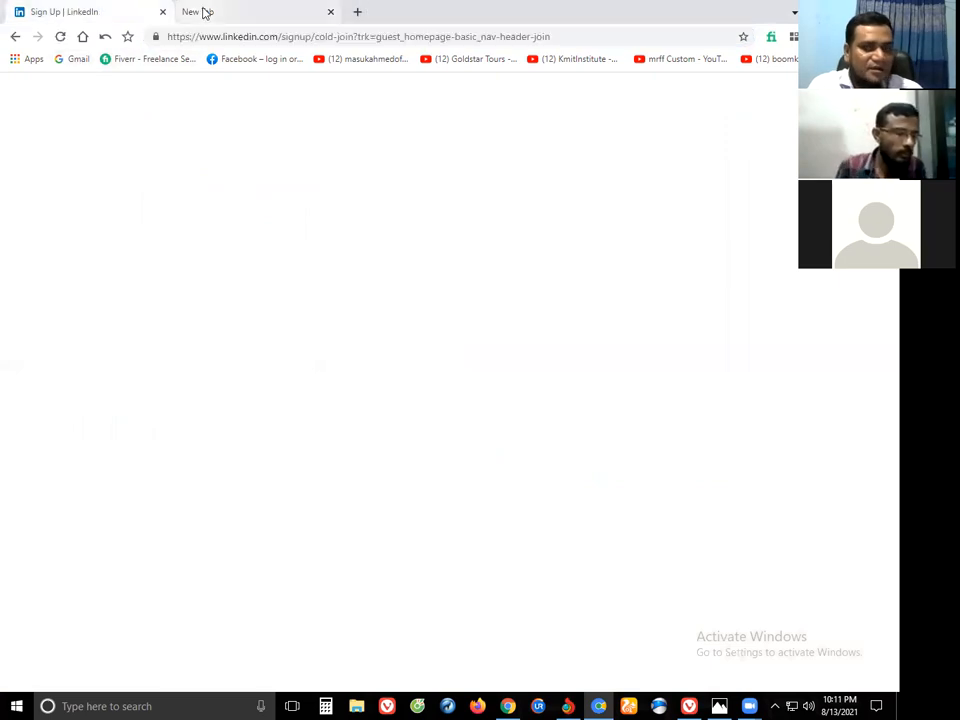
key("ctrl+Tab")
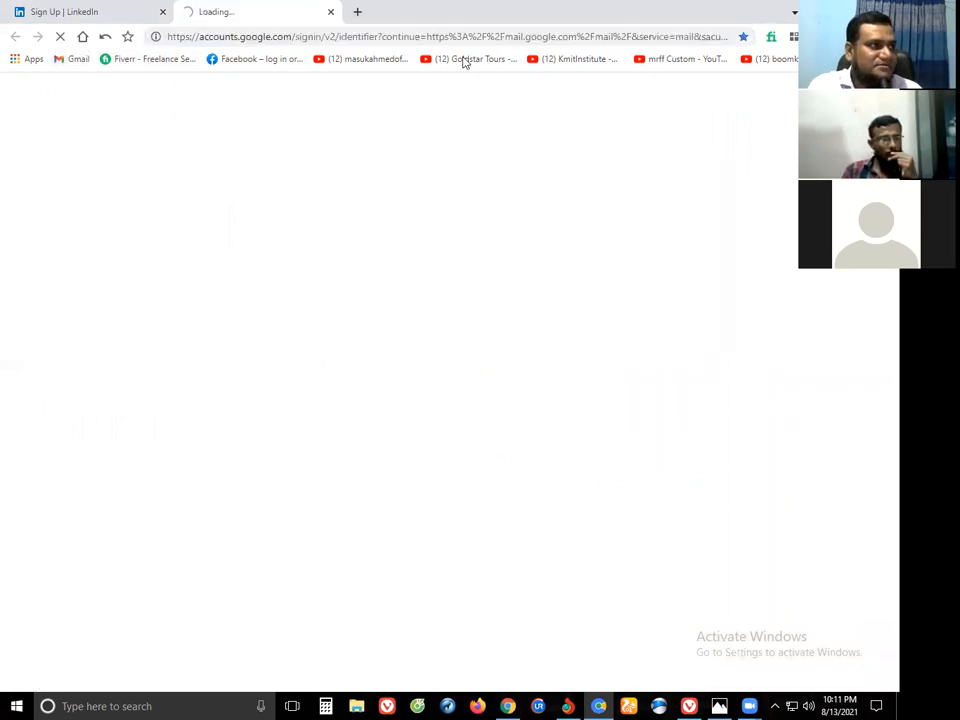
key("ctrl+Tab")
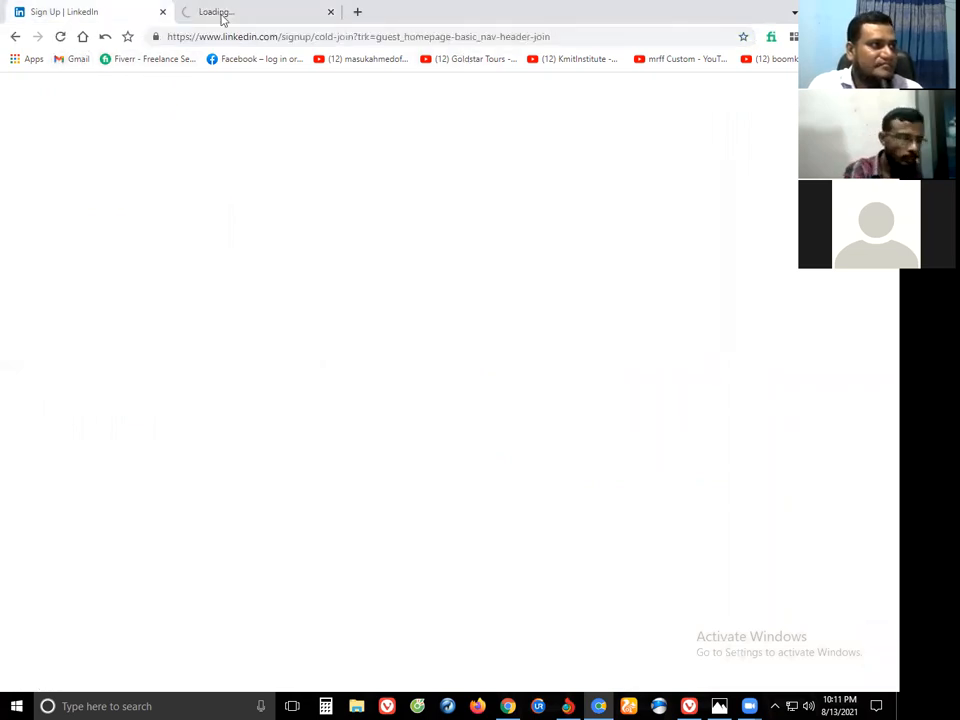
left_click_drag(223, 19, 47, 19)
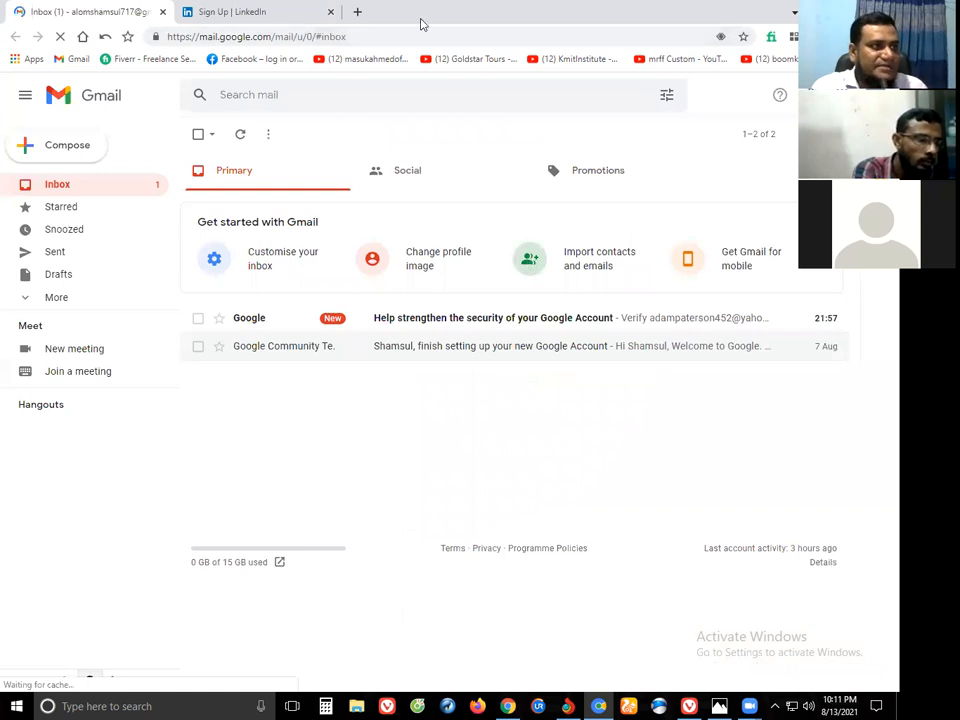
Put the cursor in the Email field of LinkedIn's sign-up form.
left_click(530, 259)
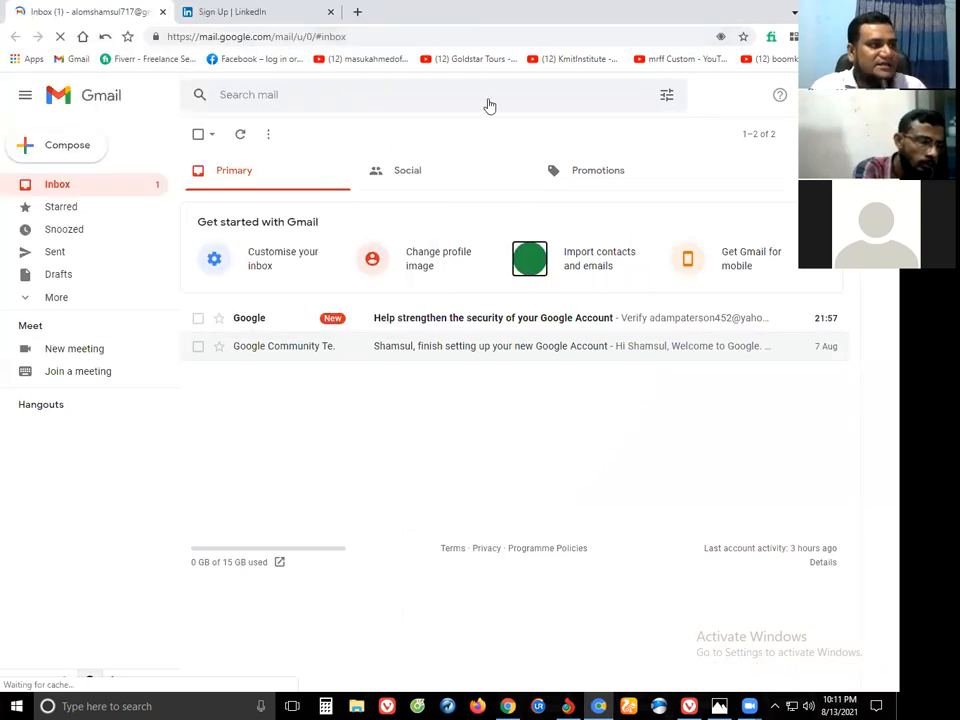
left_click(220, 14)
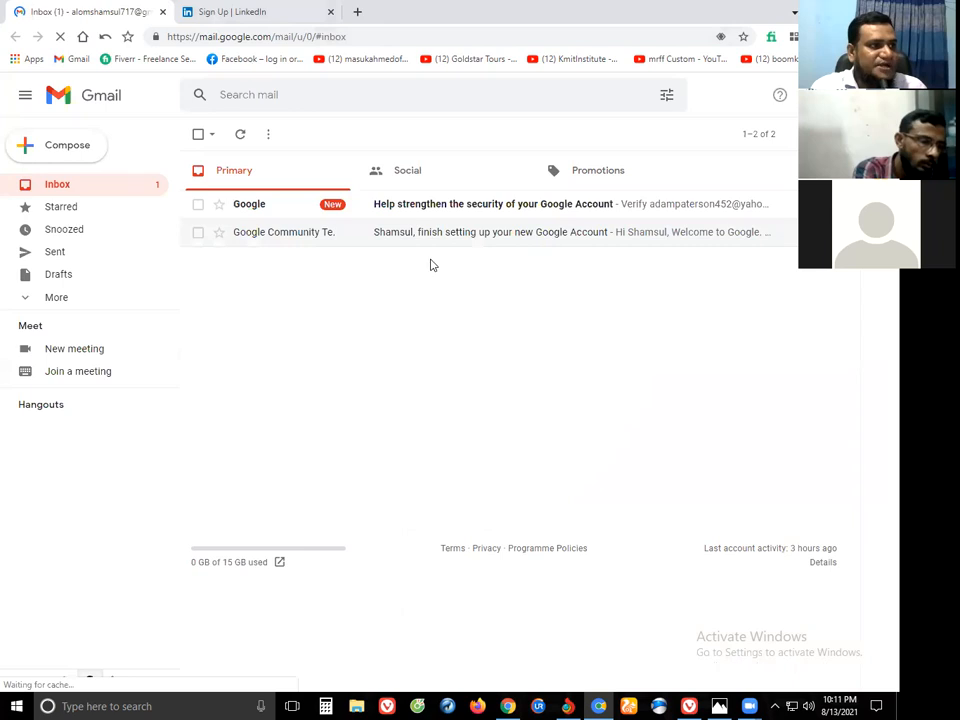
left_click(380, 223)
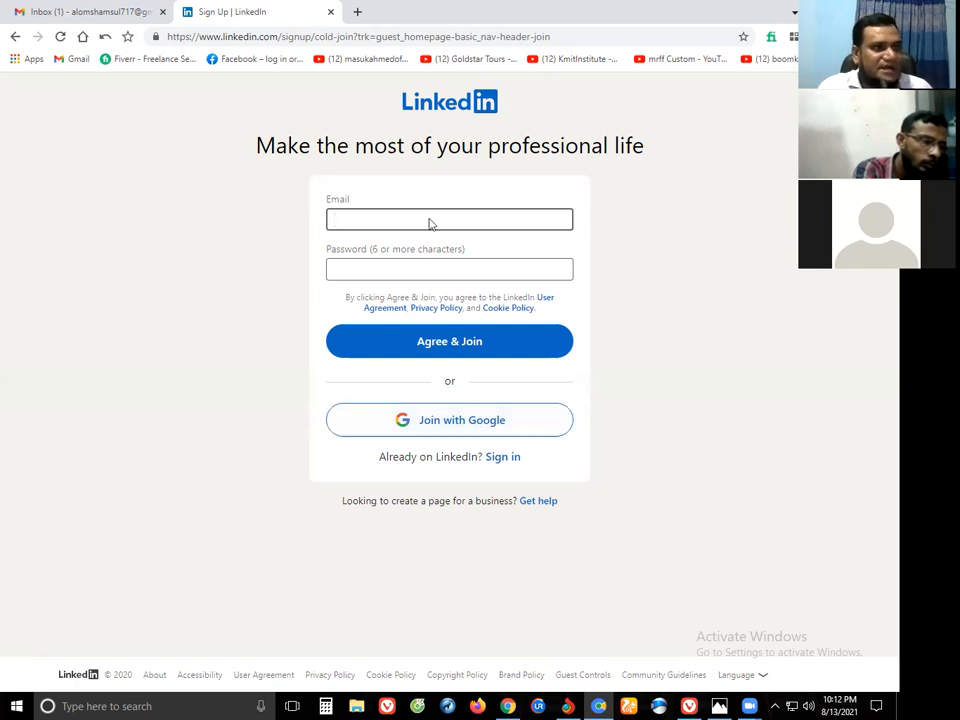
Copy the signed-in Gmail account's e-mail address from the account panel and return to LinkedIn.
left_click(90, 12)
left_click(875, 95)
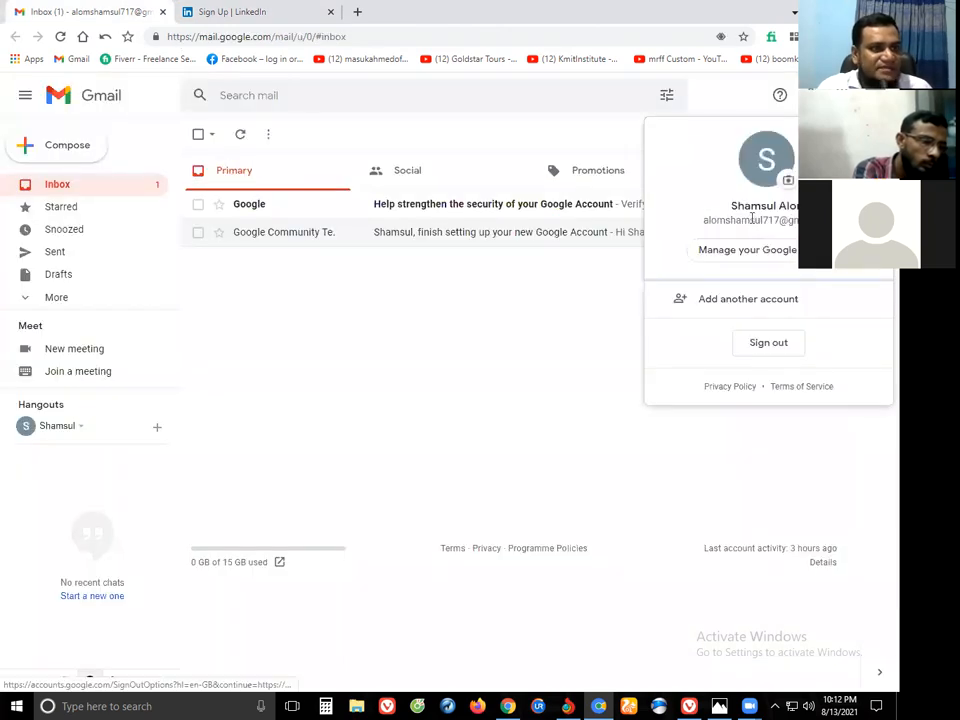
triple_click(752, 218)
right_click(690, 222)
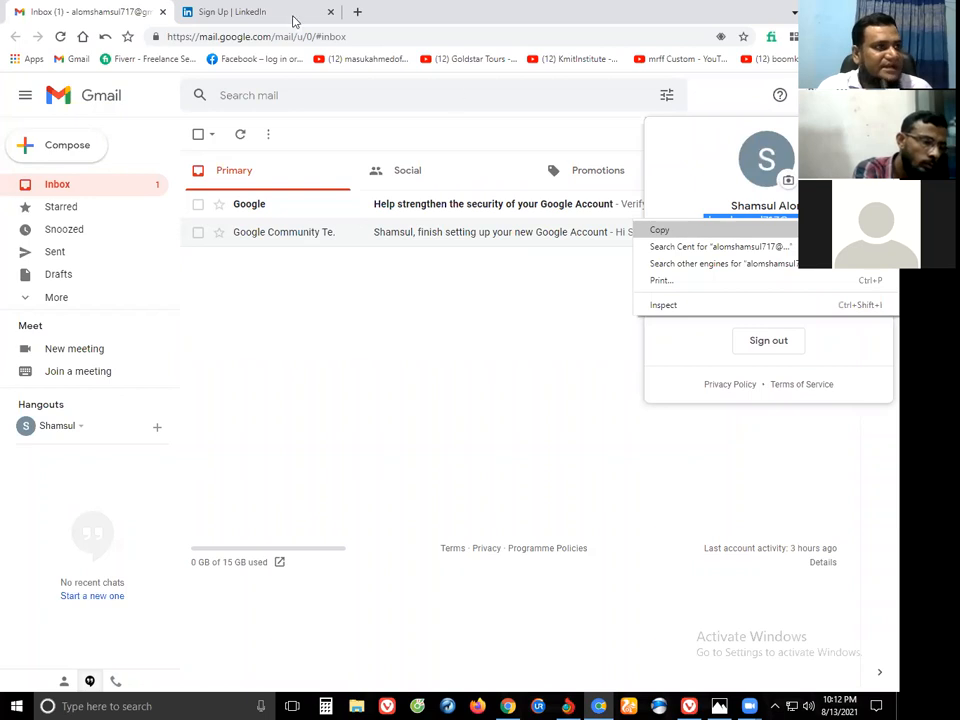
left_click(660, 230)
left_click(293, 20)
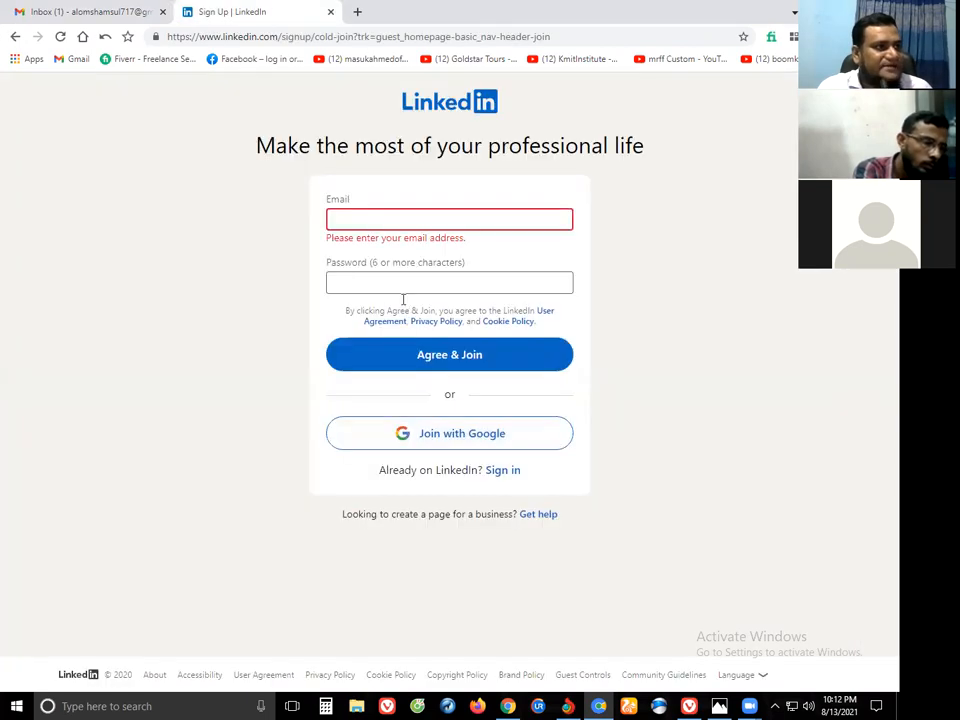
Paste the copied Gmail address into Email and enter the account password.
key("ctrl+v")
left_click(371, 267)
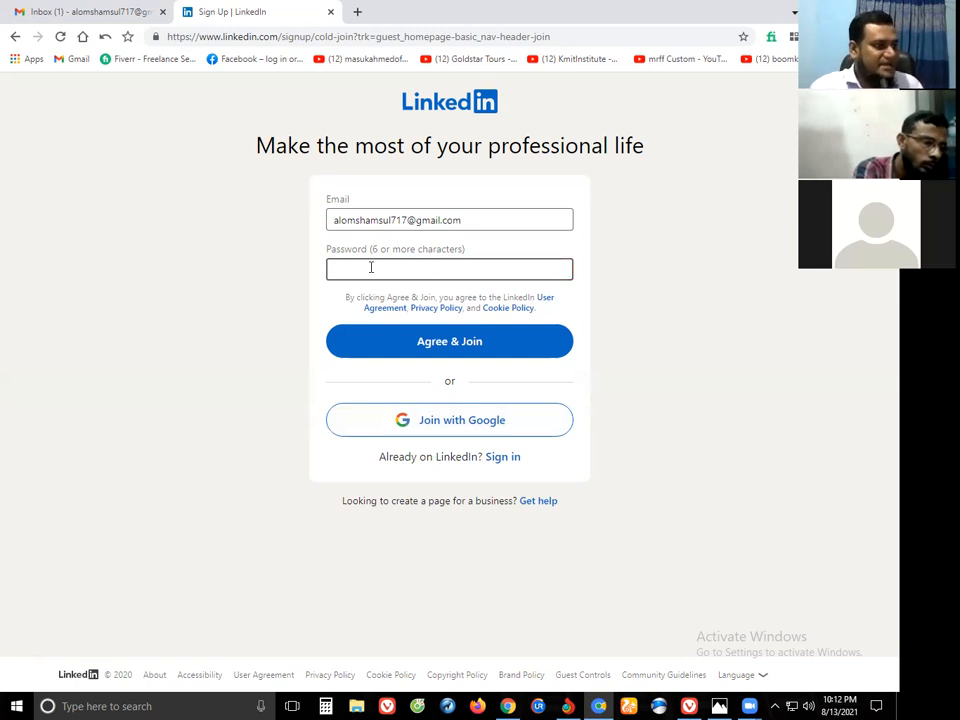
type("*********")
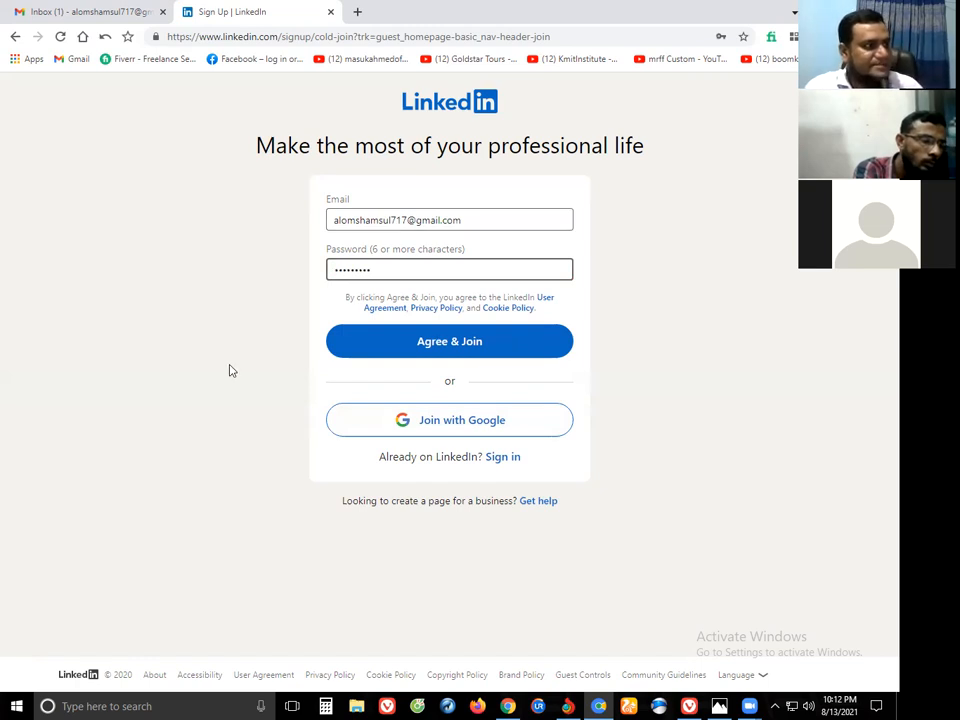
key("Print")
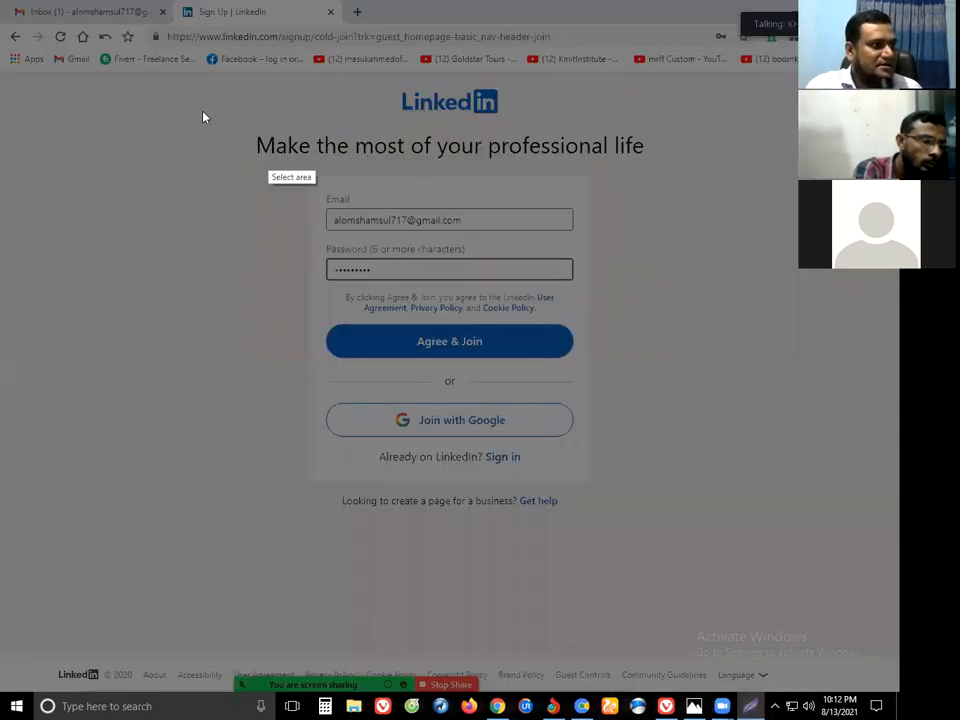
left_click_drag(199, 109, 751, 555)
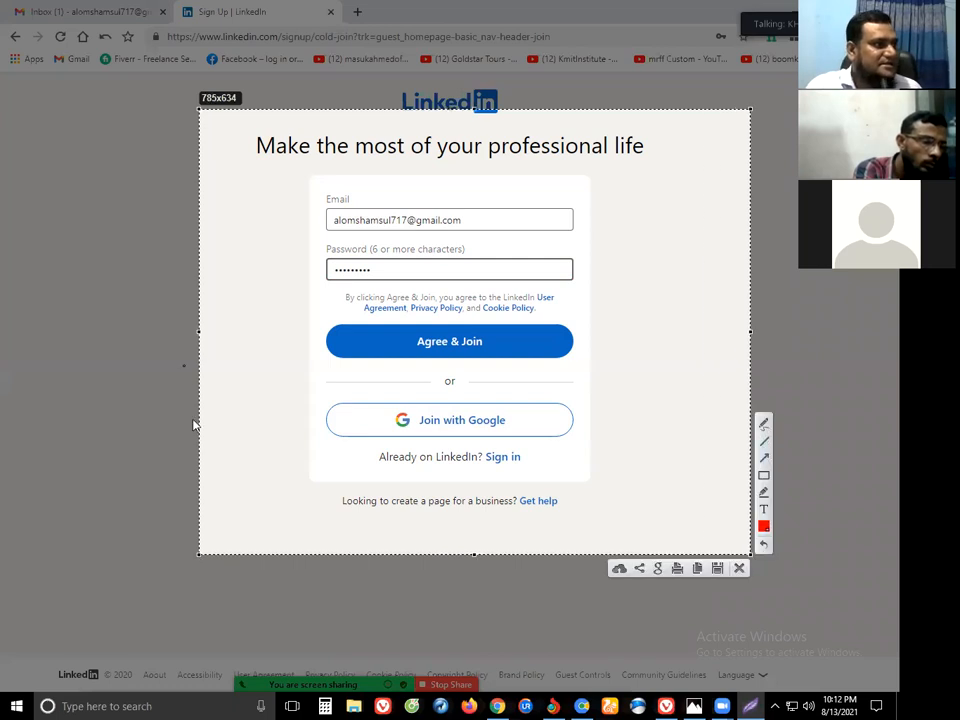
left_click_drag(124, 536, 354, 218)
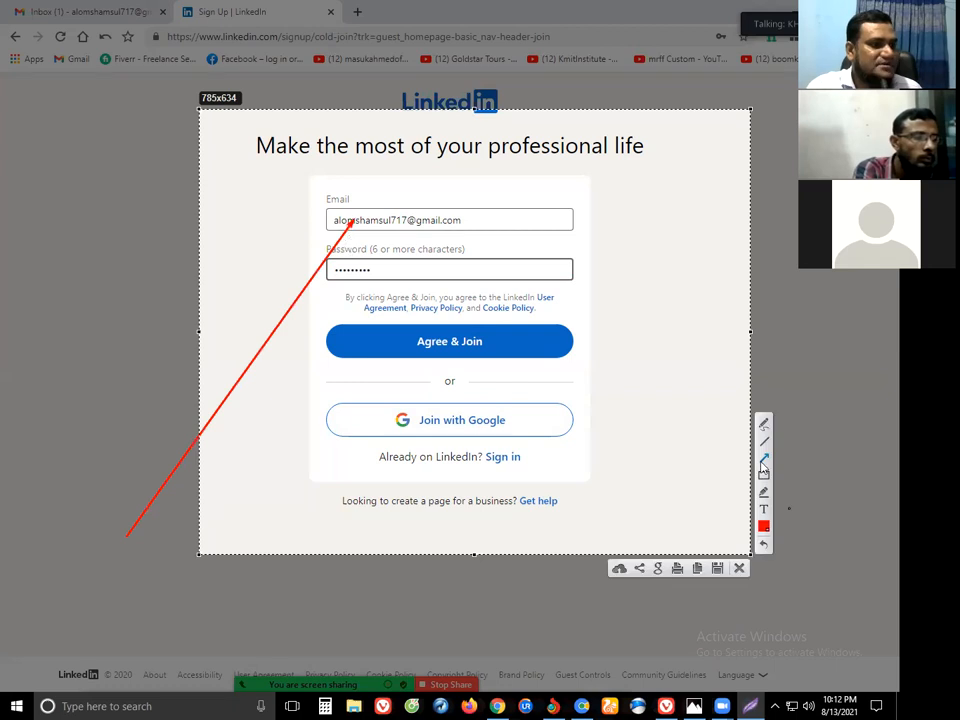
left_click_drag(216, 607, 244, 540)
left_click(289, 335)
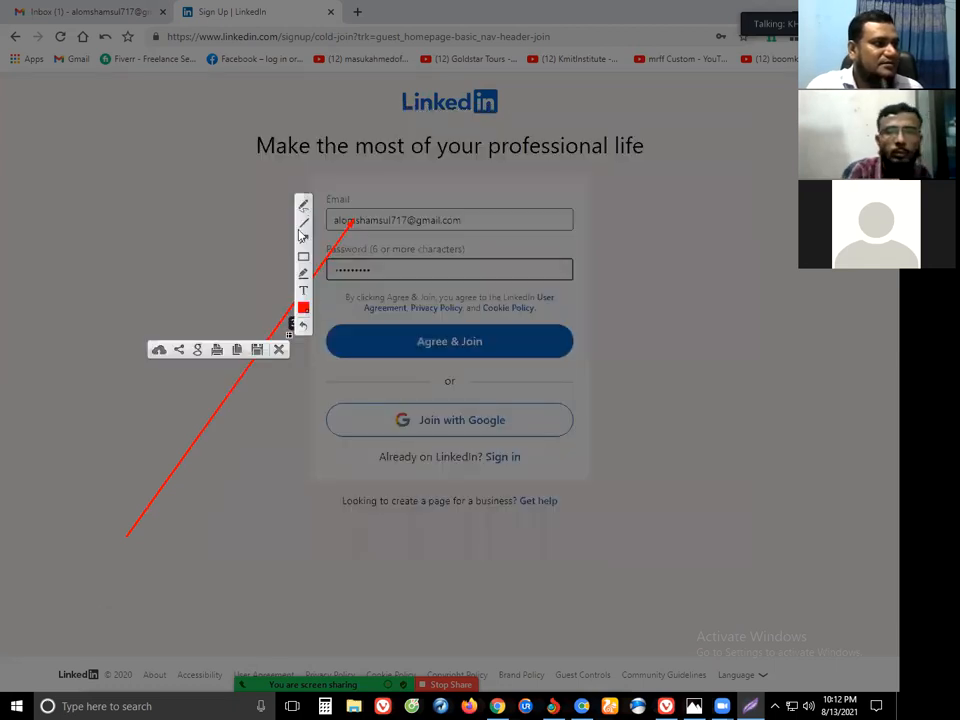
left_click(305, 244)
mouse_move(212, 531)
left_mouse_down()
mouse_move(238, 504)
mouse_move(375, 268)
mouse_move(381, 305)
mouse_move(372, 270)
left_mouse_up()
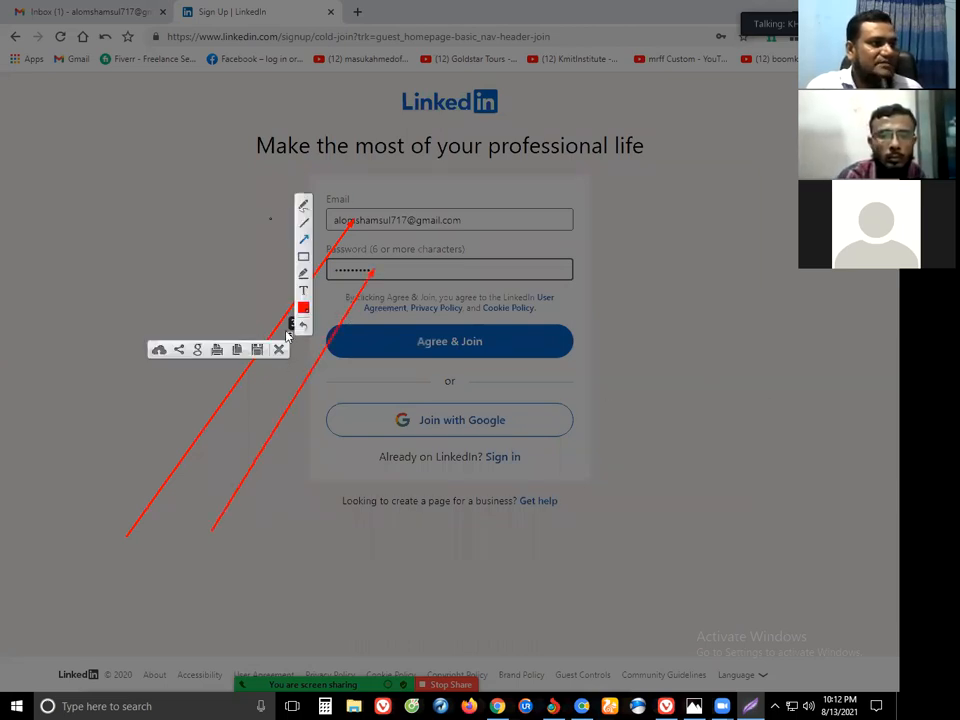
left_click(280, 350)
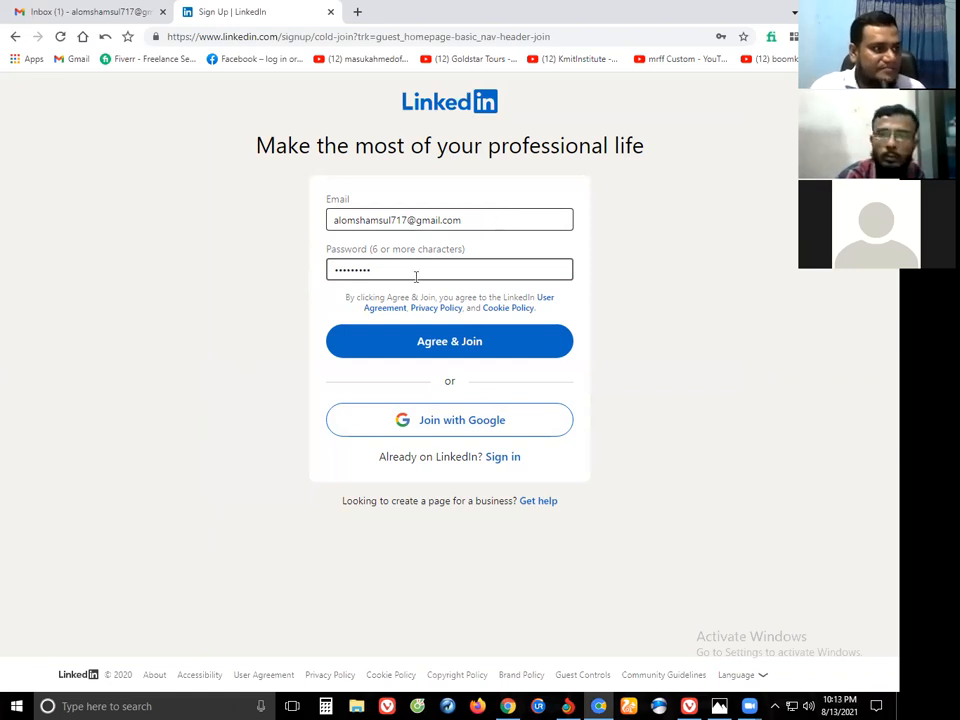
Agree & Join, enter the member's first and last name, and continue.
left_click(434, 346)
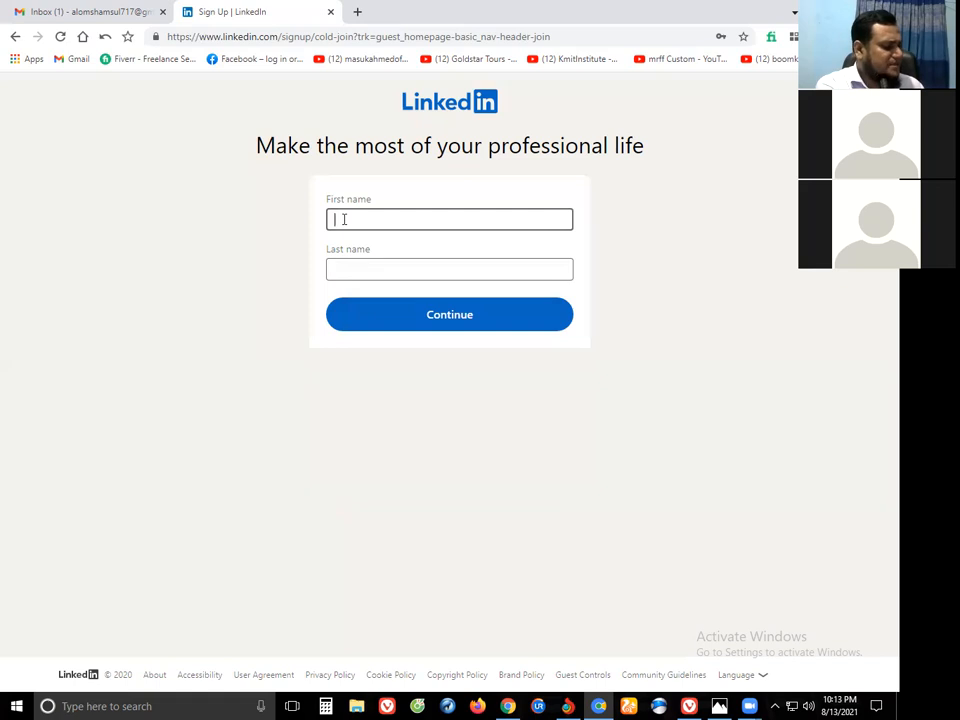
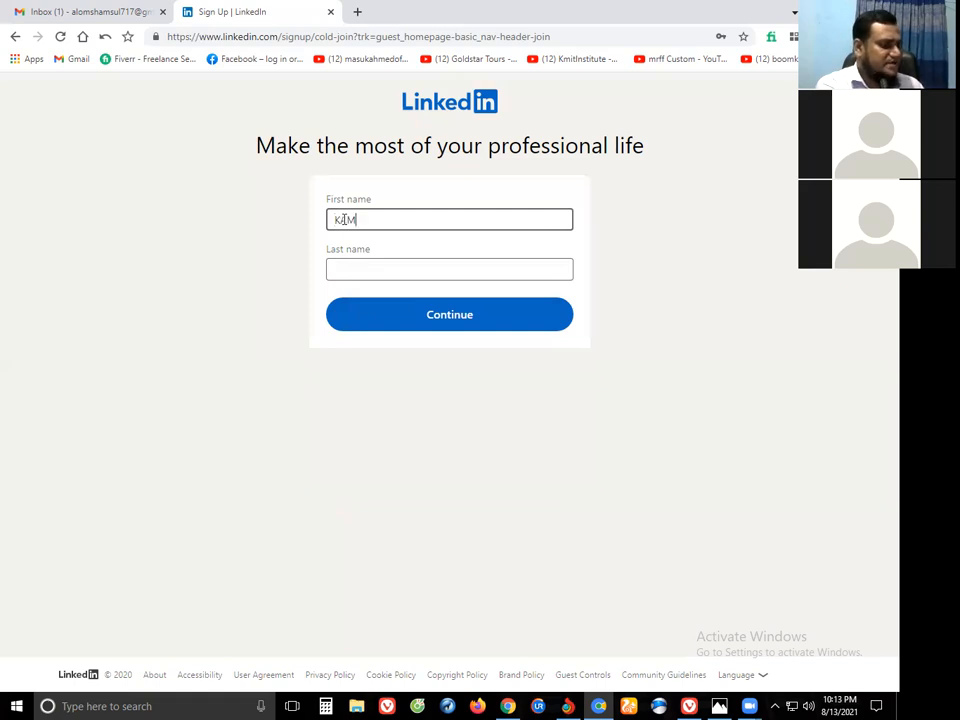
left_click(368, 267)
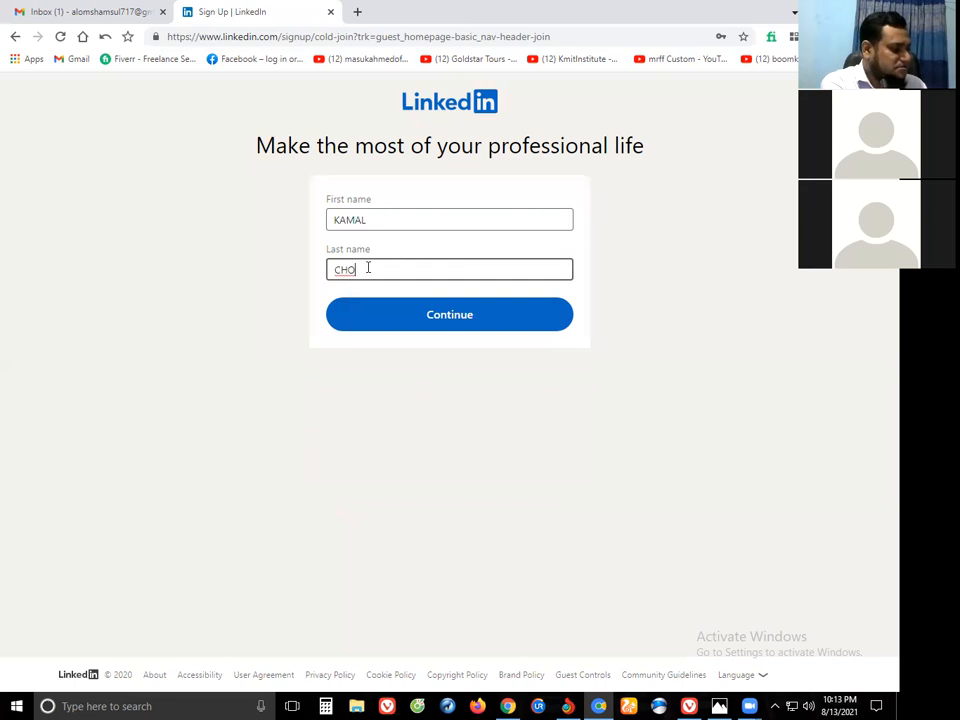
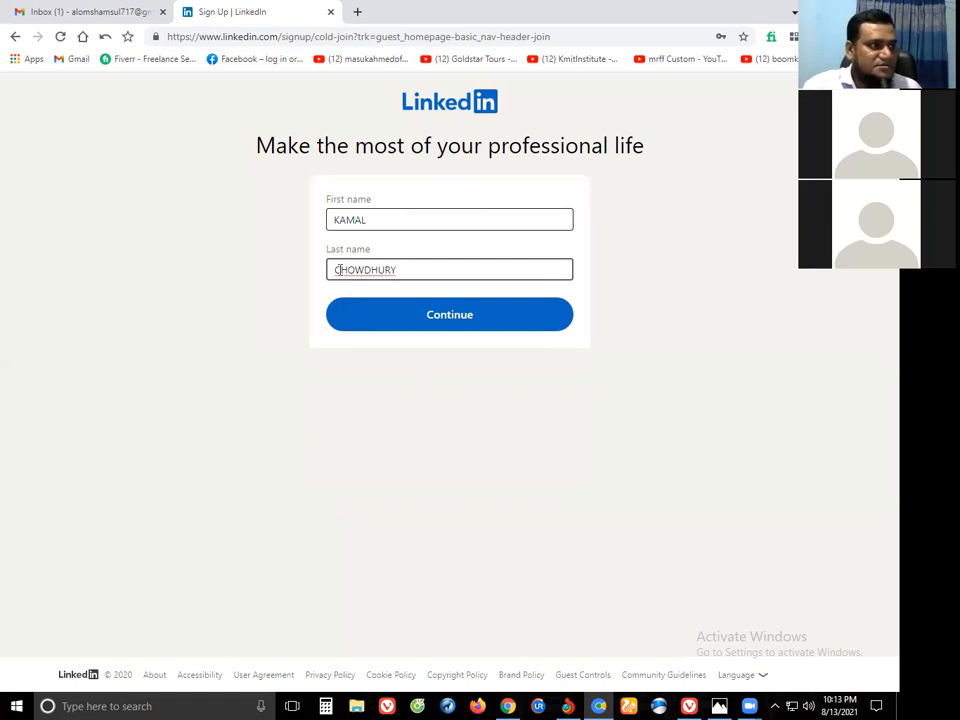
left_click(336, 270)
left_click(334, 220)
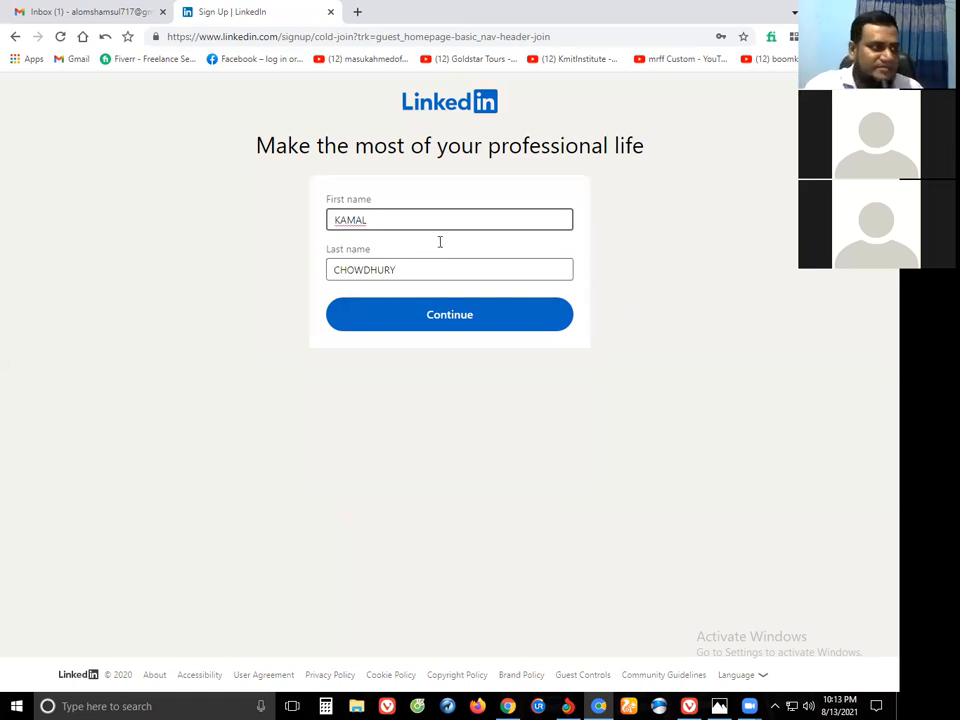
left_click(443, 328)
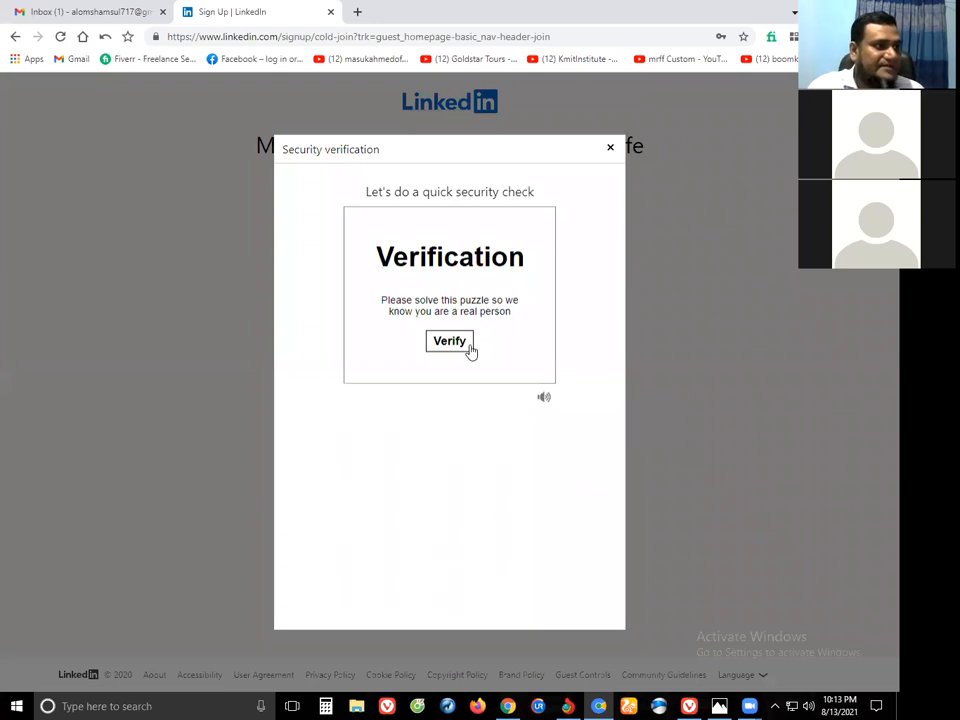
Start and solve the 'correct way up' security verification puzzle.
left_click(450, 342)
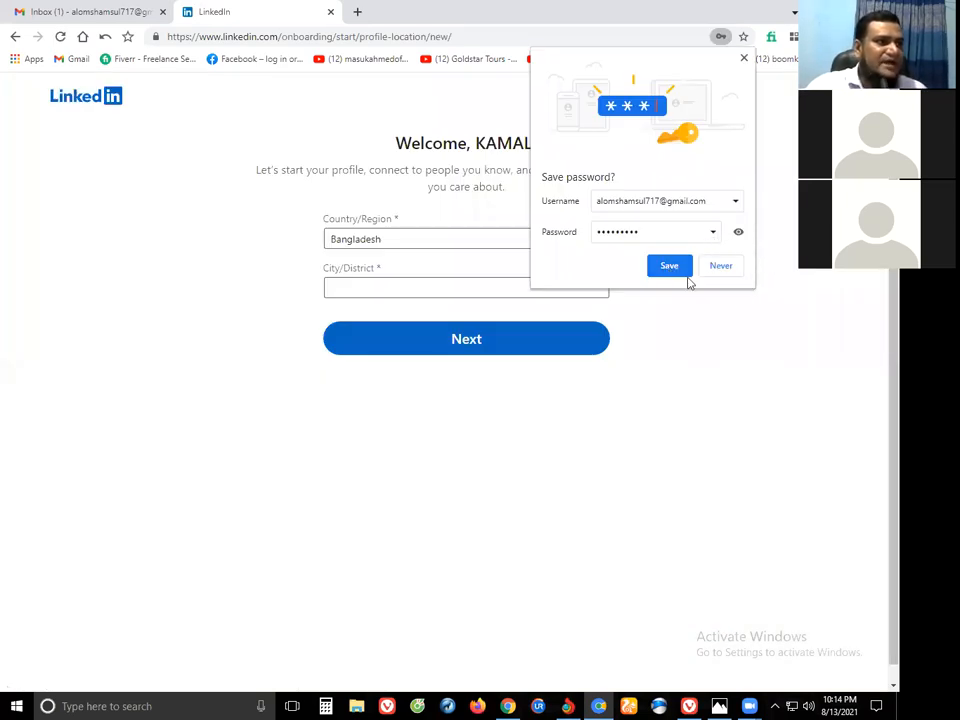
Let the browser save the password, set City/District to Dhaka, Bangladesh, and go on.
left_click(686, 266)
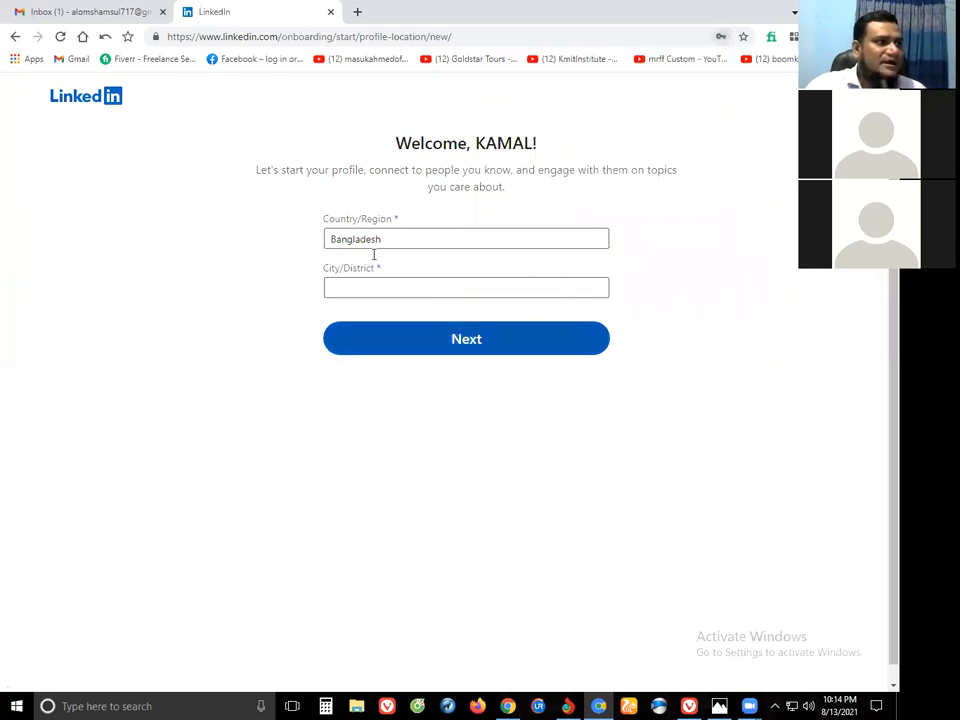
left_click(368, 288)
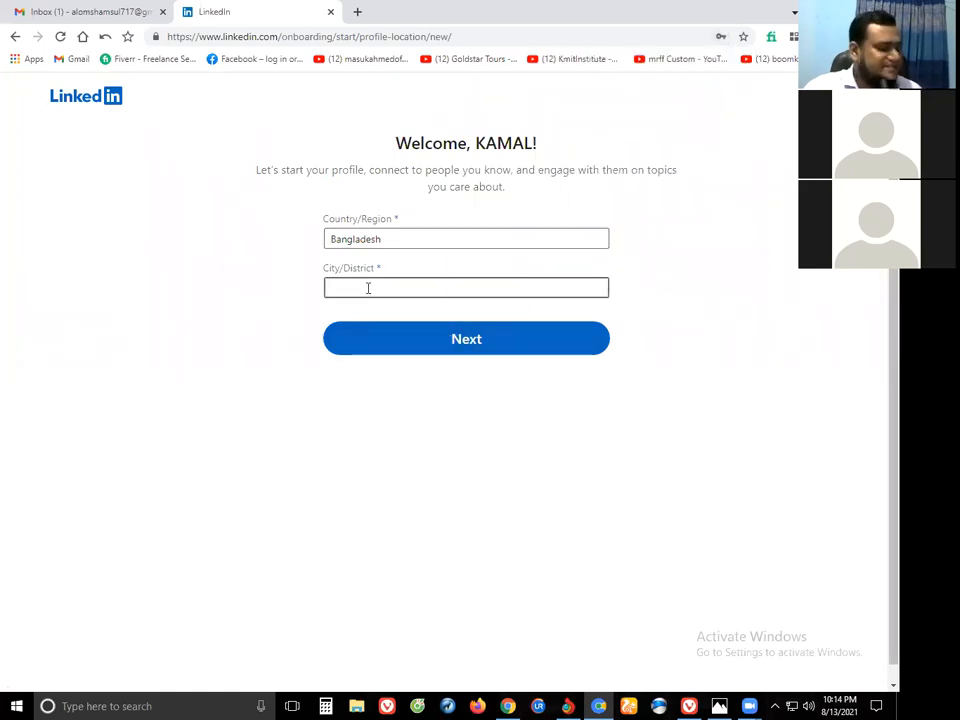
type("d")
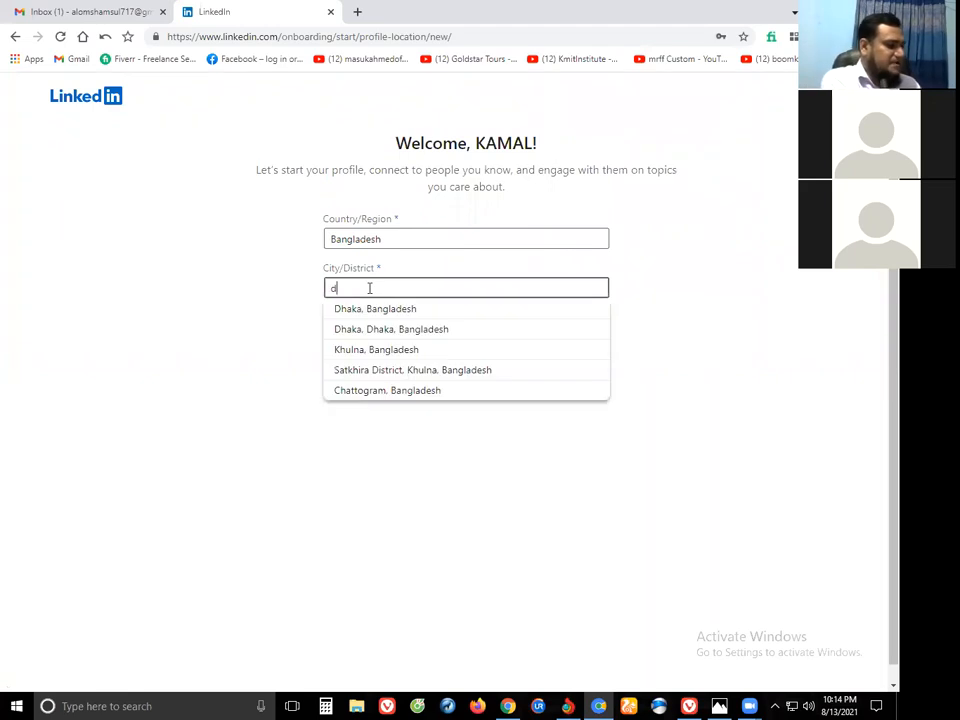
key("BackSpace")
type("d")
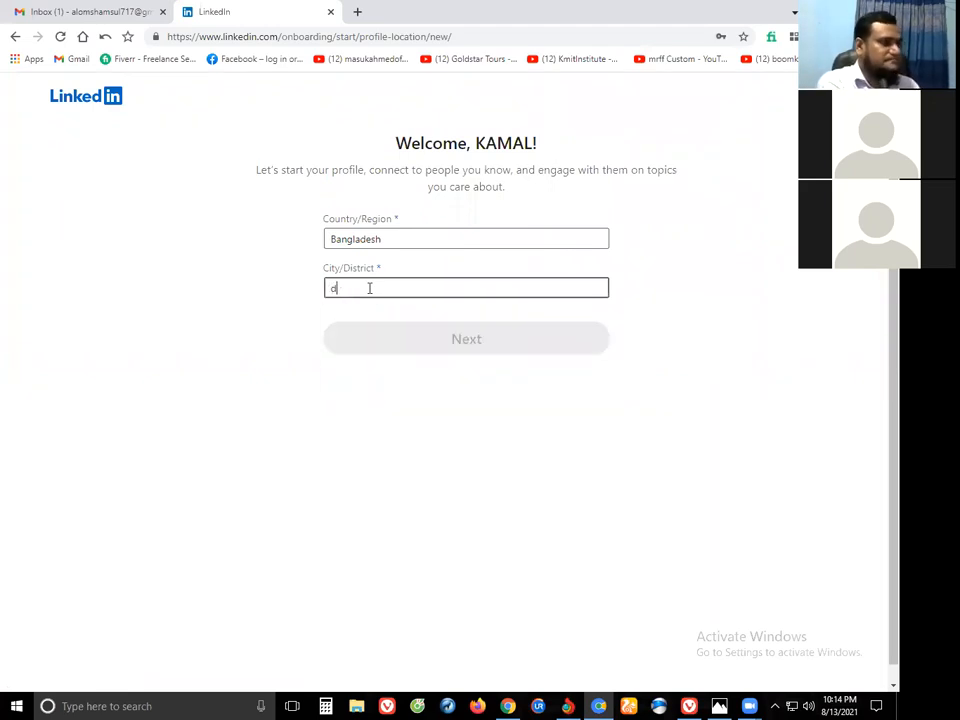
type("HAKA")
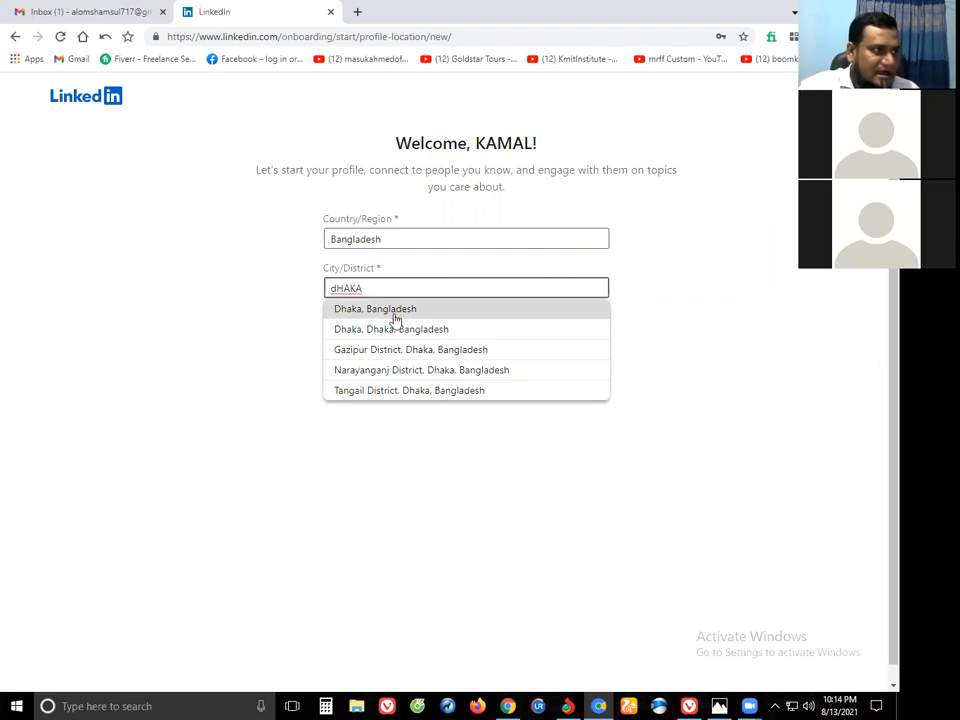
left_click(387, 310)
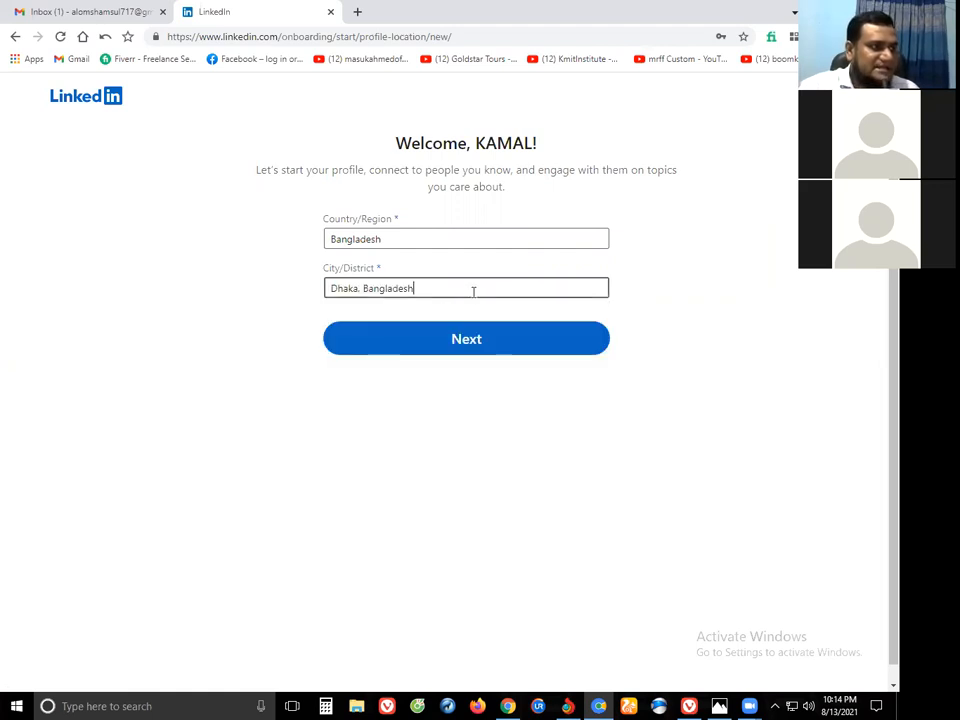
left_click(446, 289)
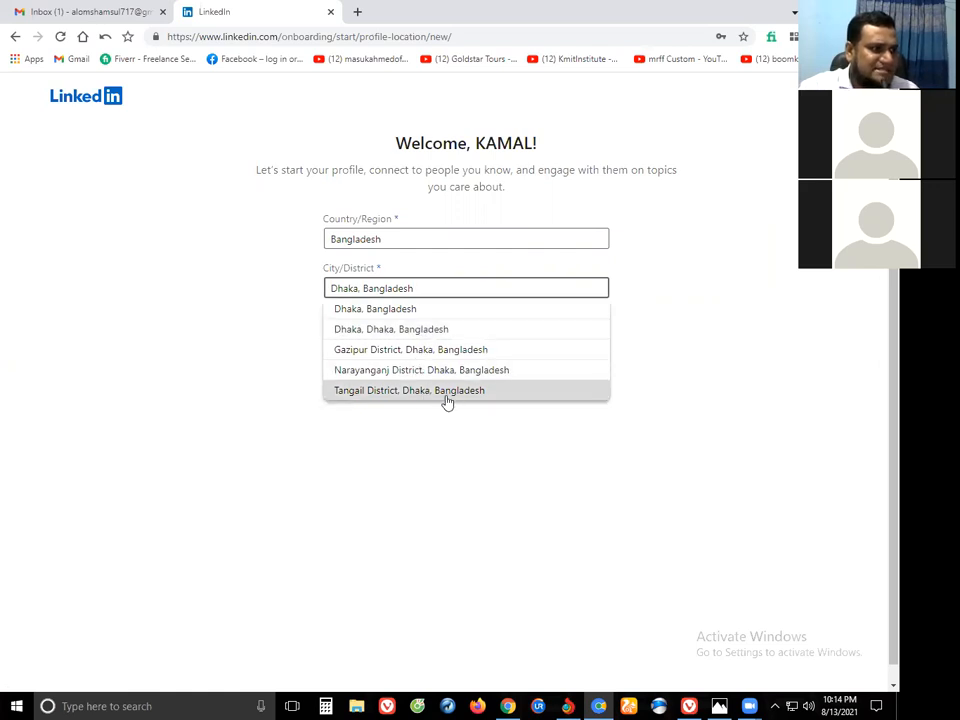
left_click(345, 308)
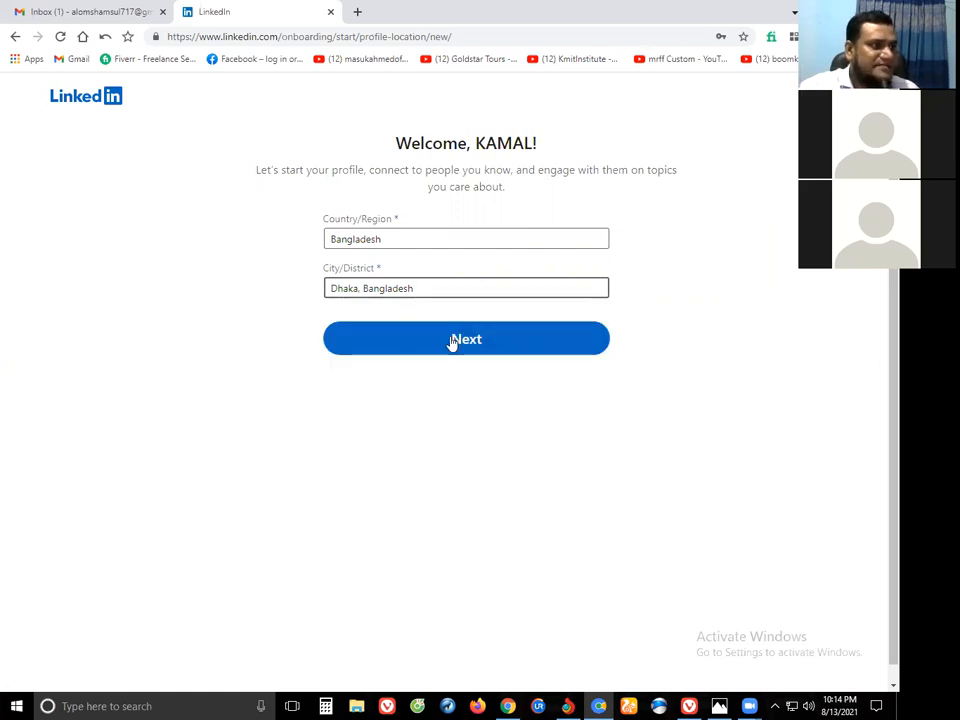
left_click(451, 342)
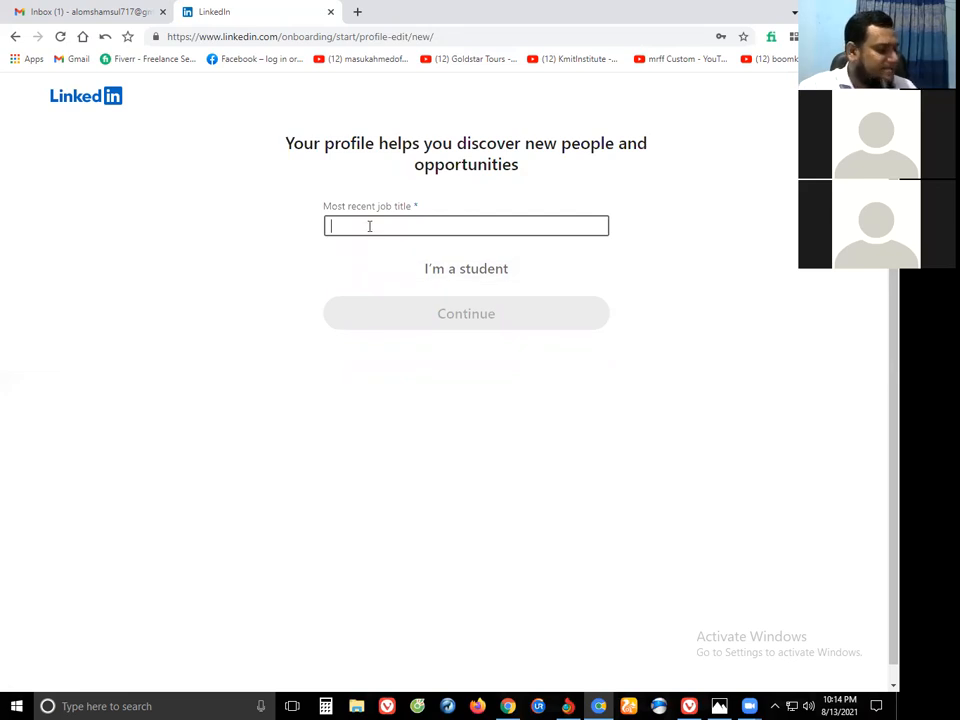
Enter the recent job as Digital Marketing Specialist, Full-time, at Amazon.
type("Di")
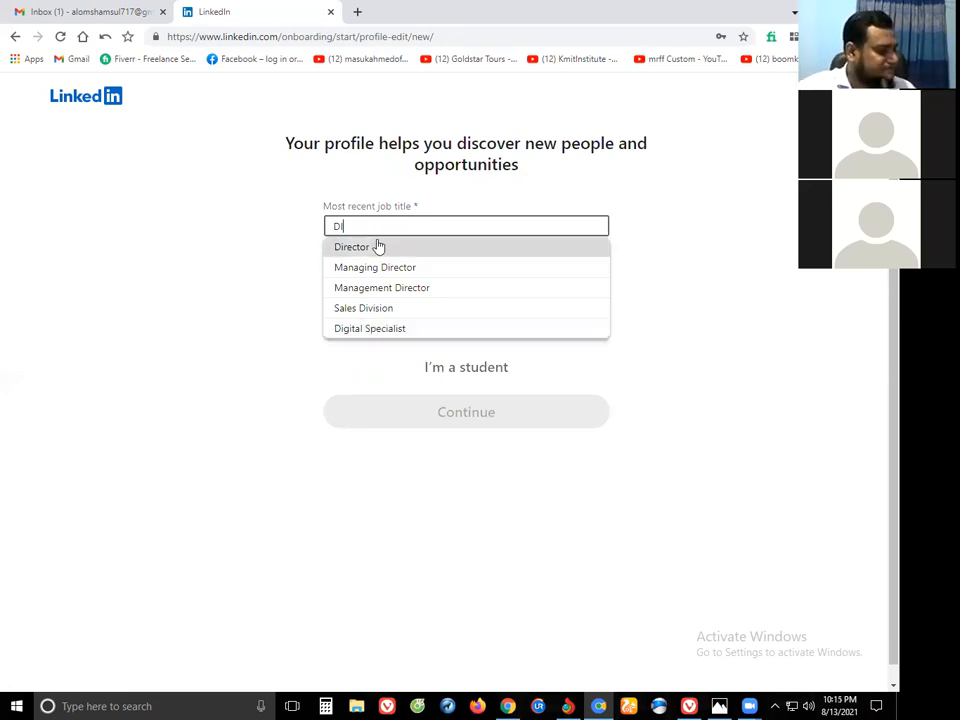
type("IT")
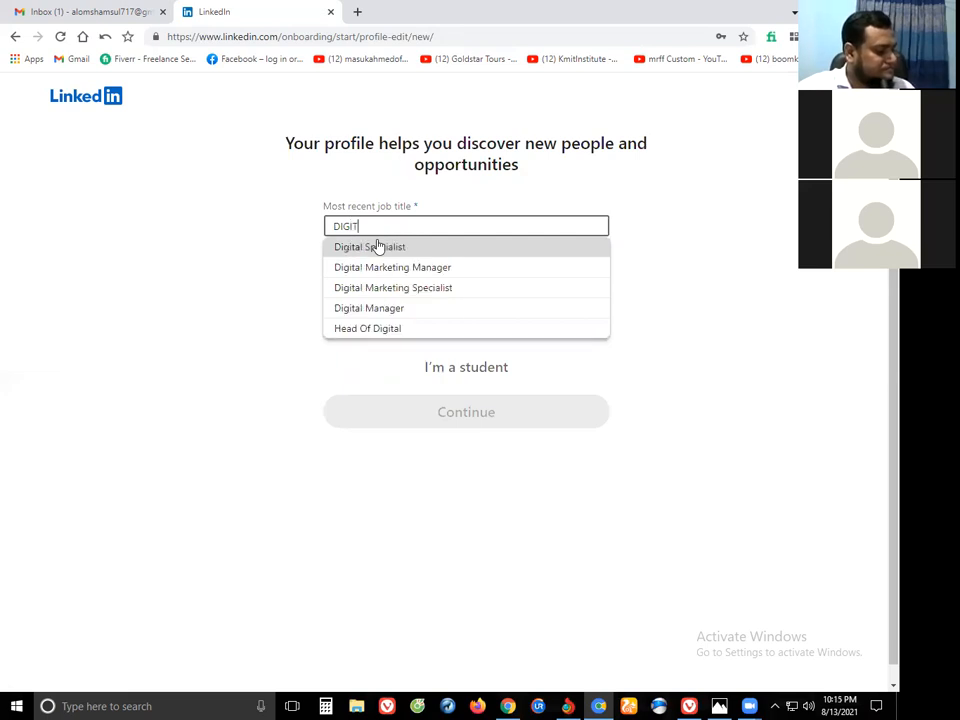
type("AL")
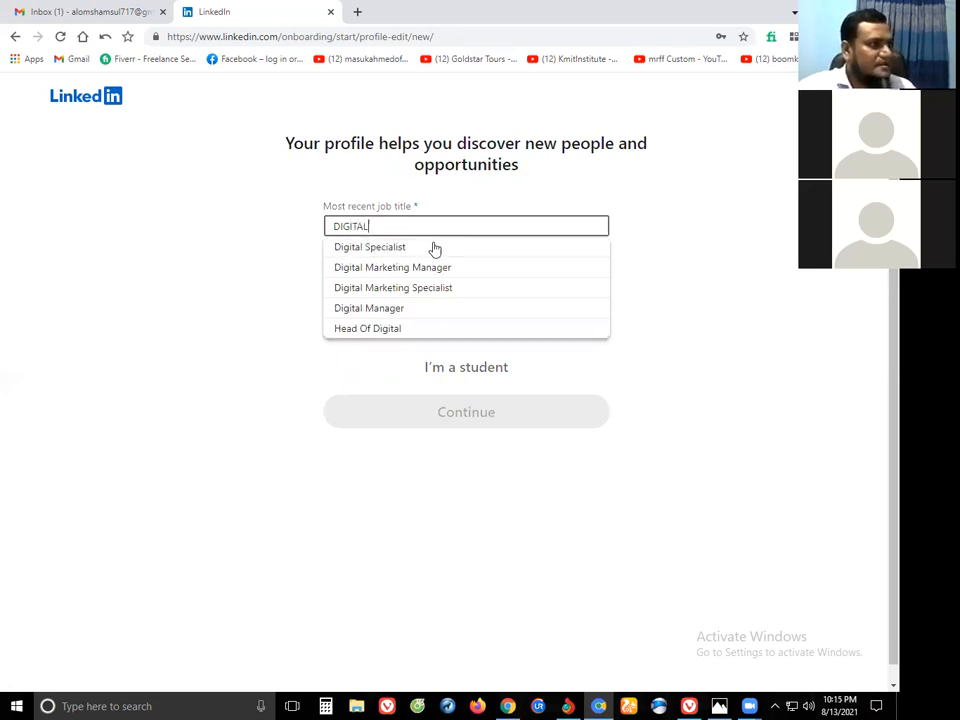
left_click(358, 289)
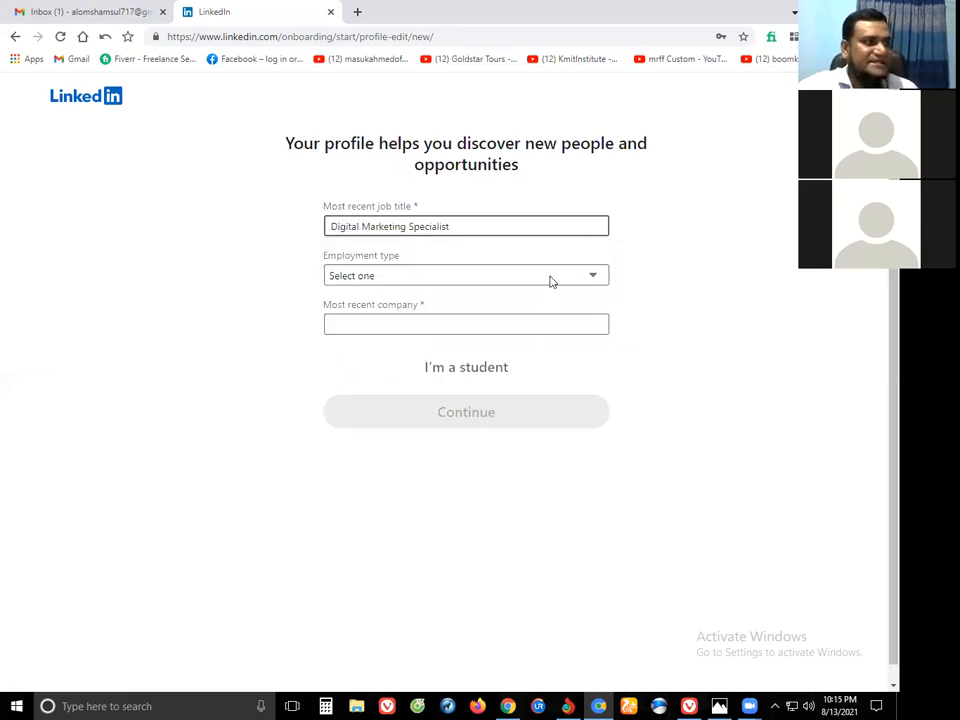
left_click(590, 279)
left_click(350, 307)
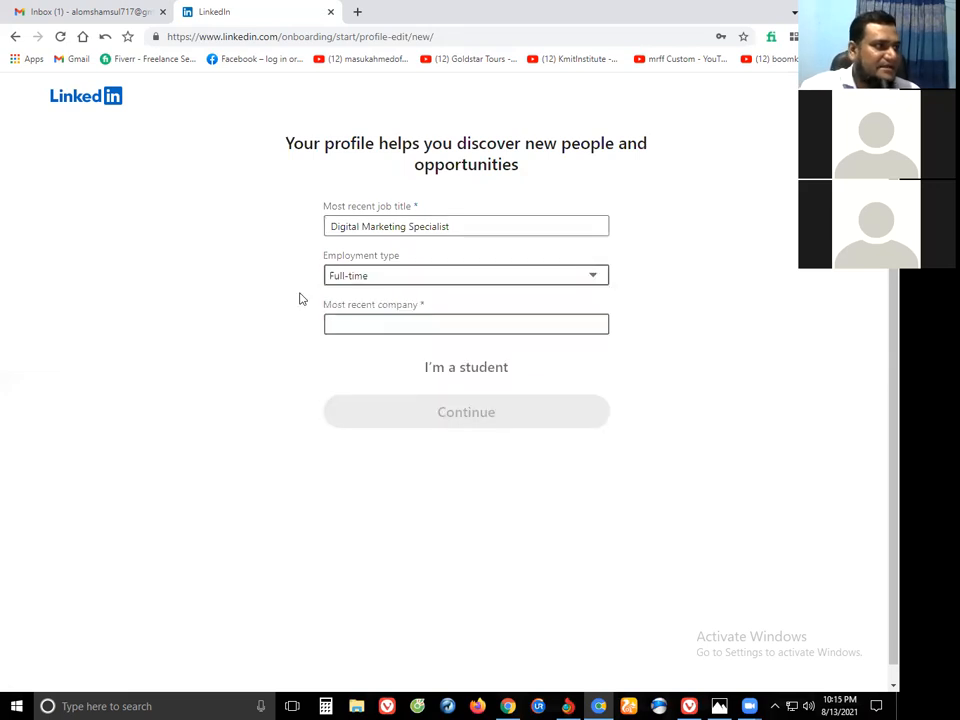
left_click(379, 323)
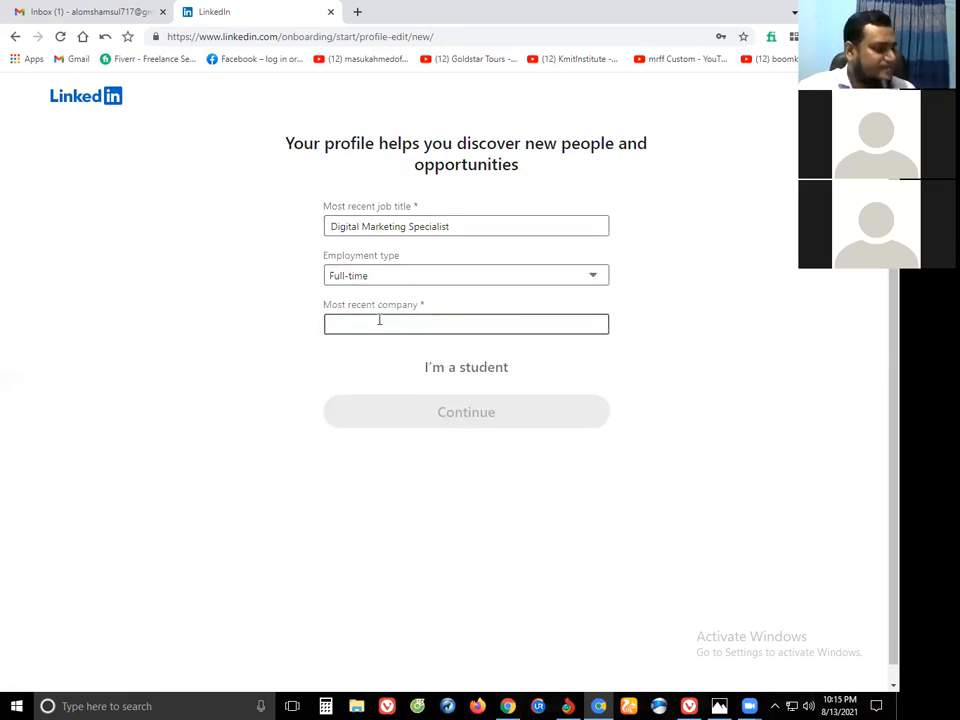
type("K")
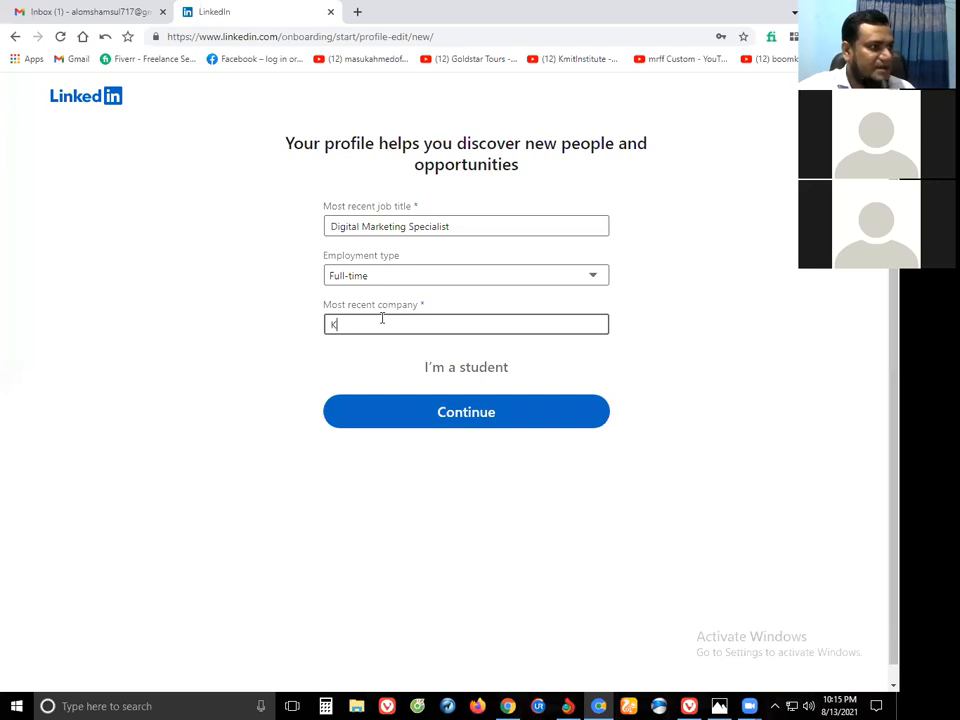
key("BackSpace")
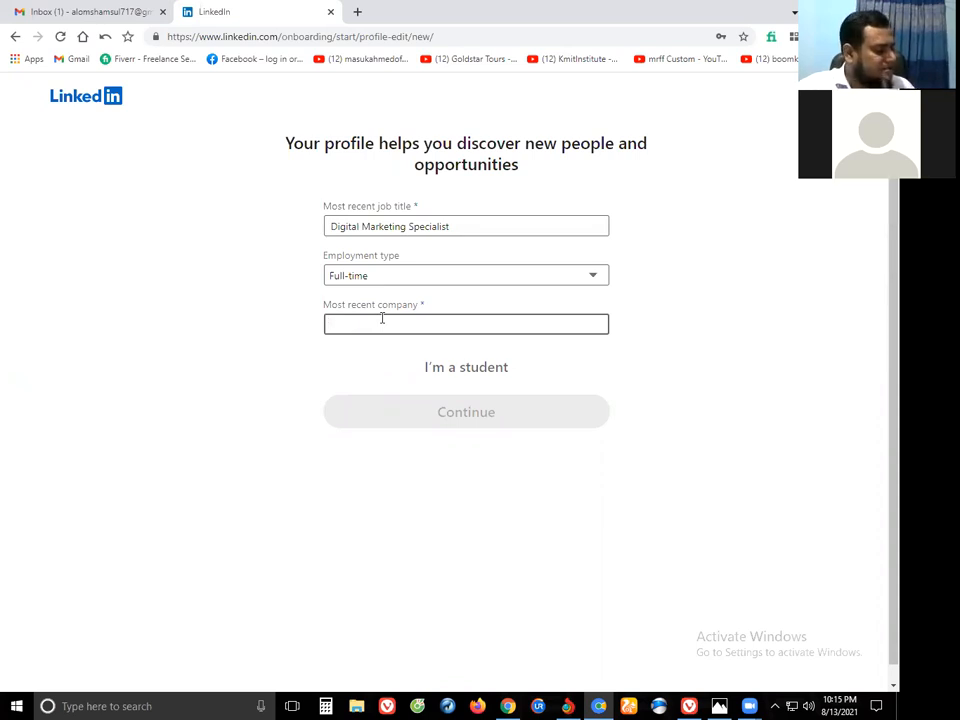
type("a")
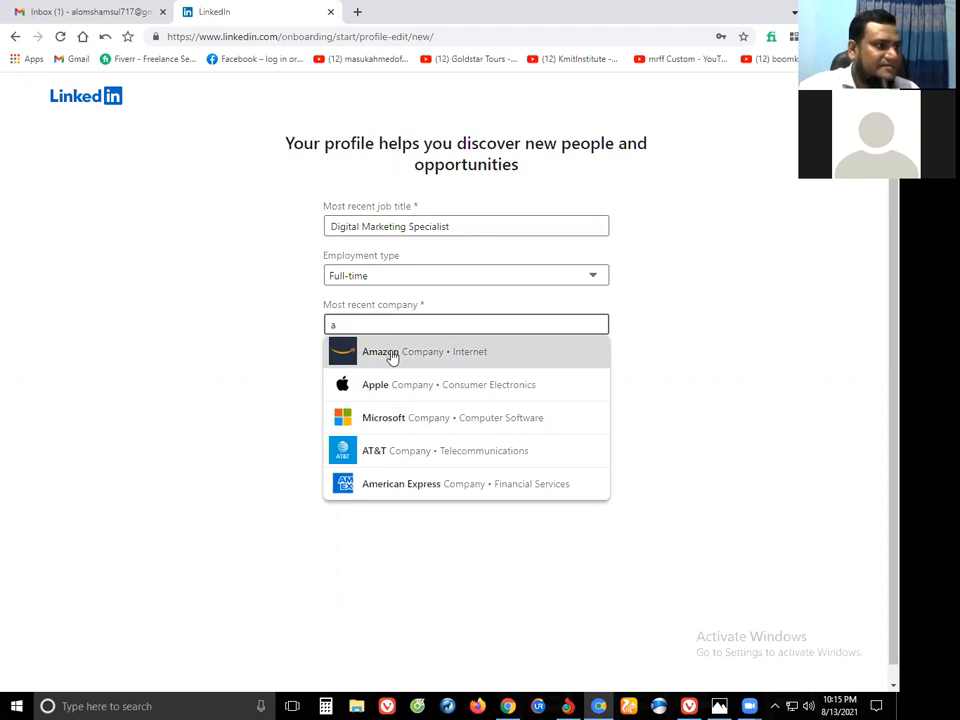
left_click(380, 352)
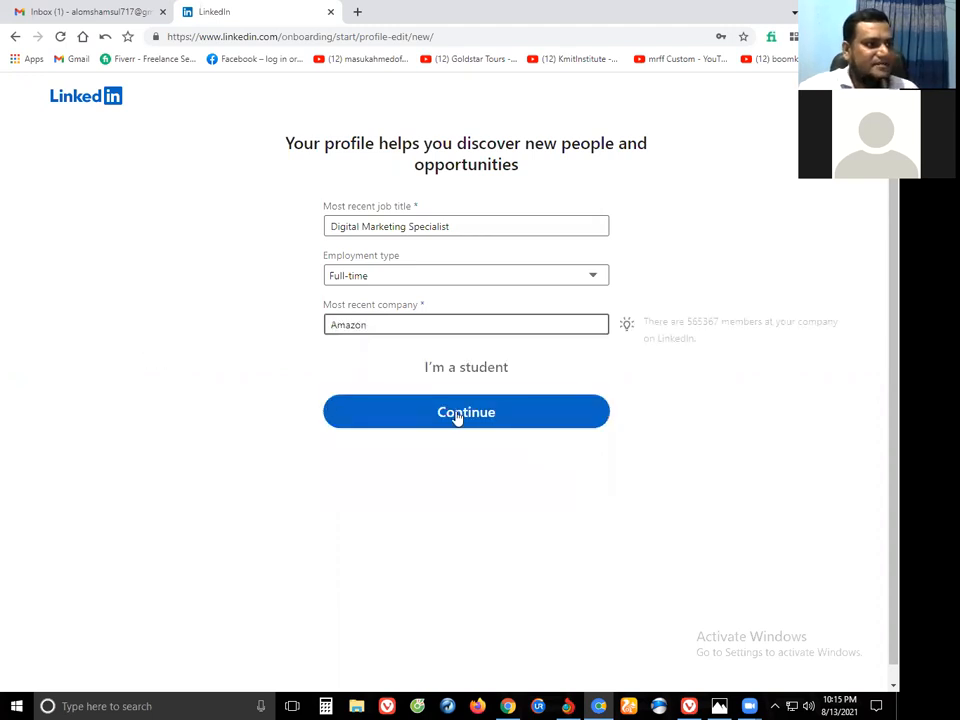
Submit the job details, then copy the verification code from LinkedIn's confirmation email in Gmail.
left_click(456, 414)
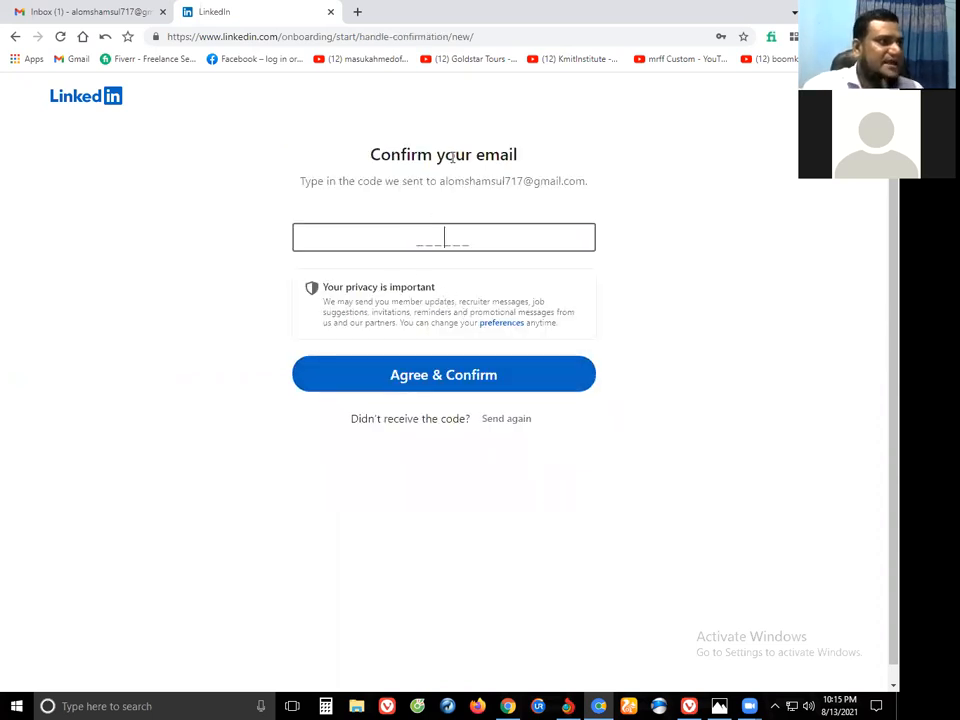
left_click(55, 12)
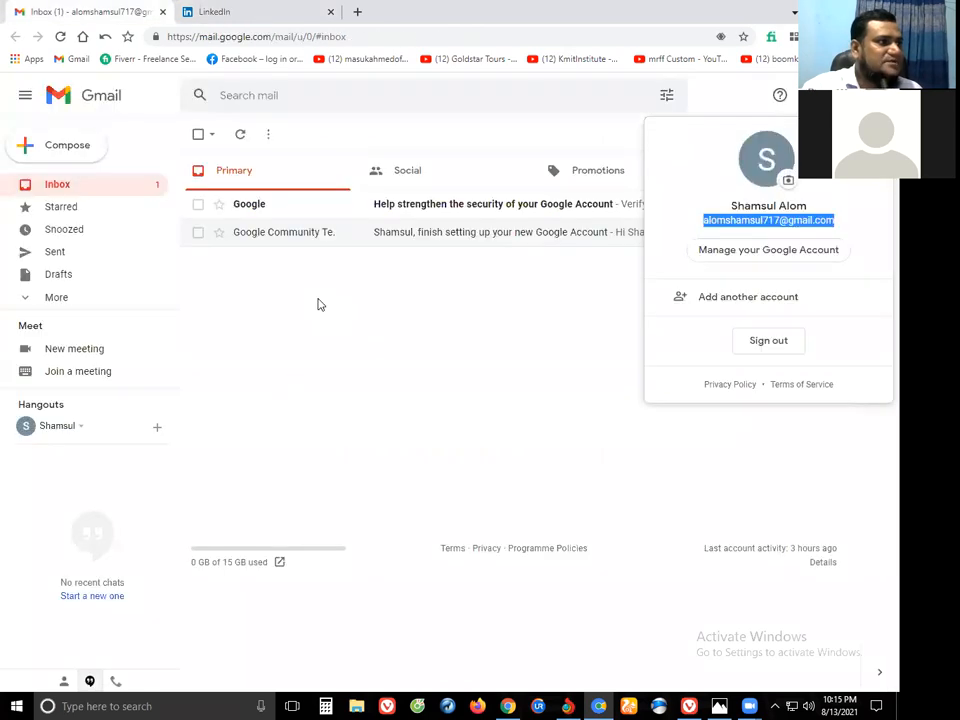
left_click(240, 138)
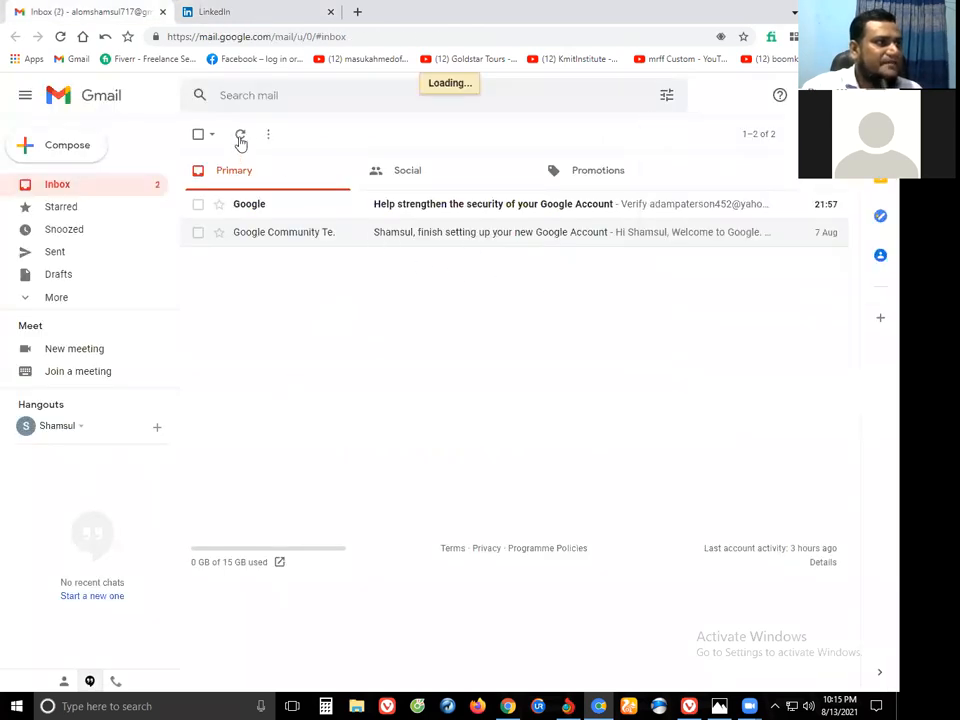
left_click(418, 206)
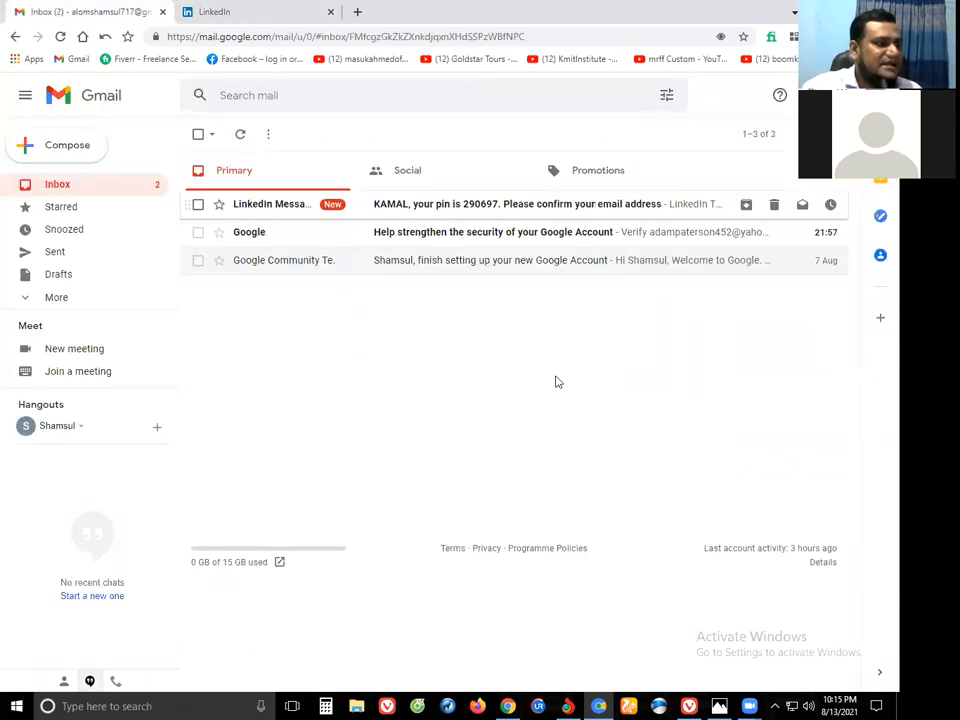
left_click_drag(417, 342, 503, 366)
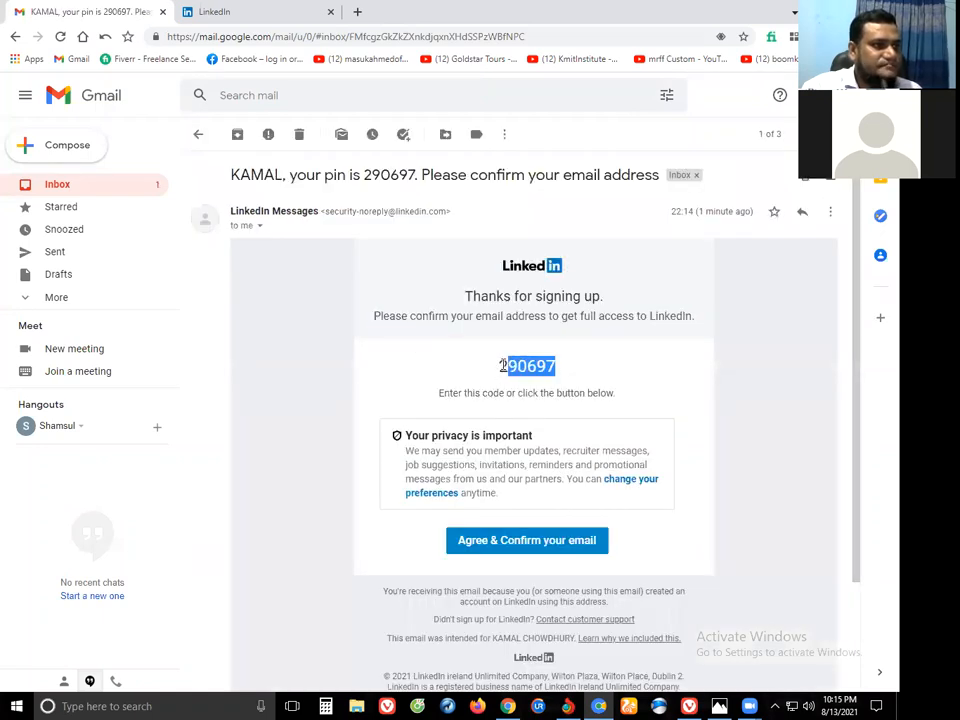
right_click(503, 366)
key("ctrl+c")
key("Escape")
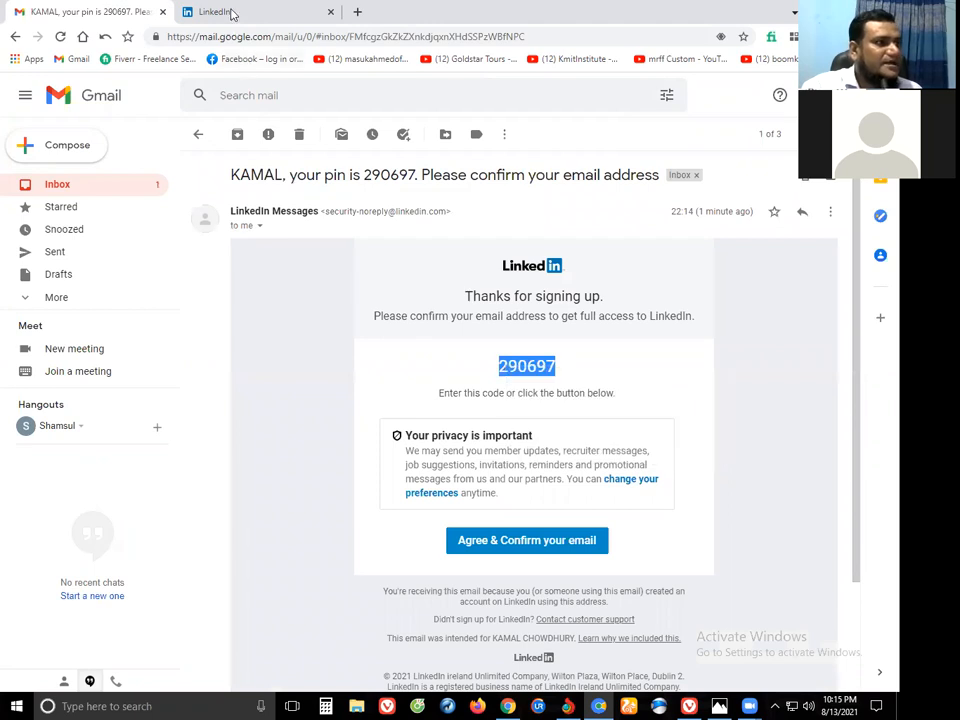
Paste the code to confirm the e-mail, then answer Not now to the job-search question.
key("ctrl+Tab")
right_click(431, 240)
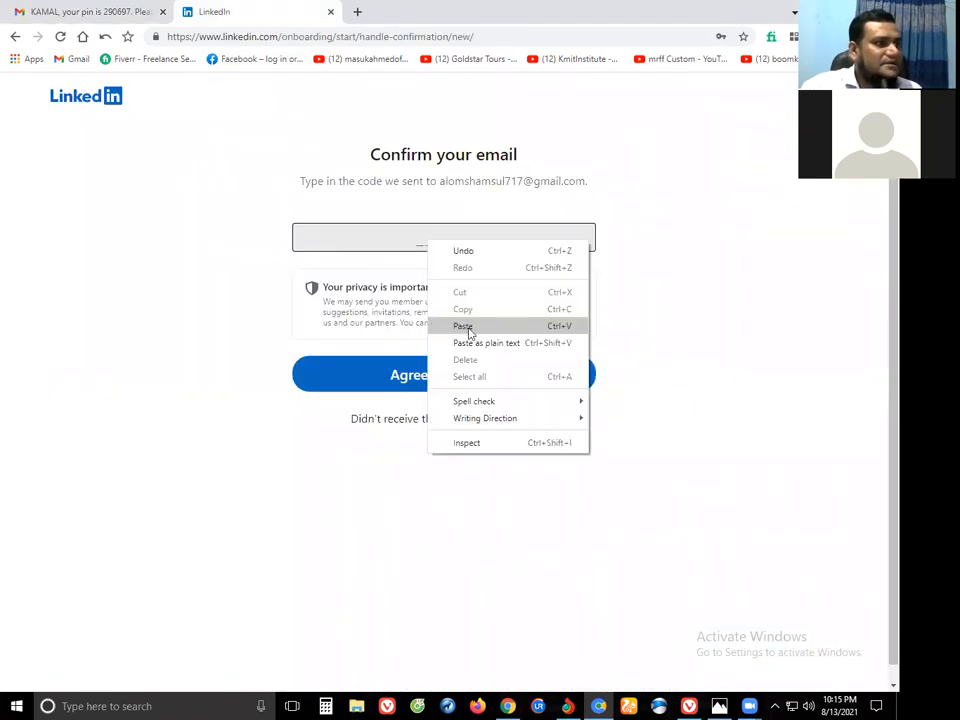
left_click(467, 325)
left_click(444, 385)
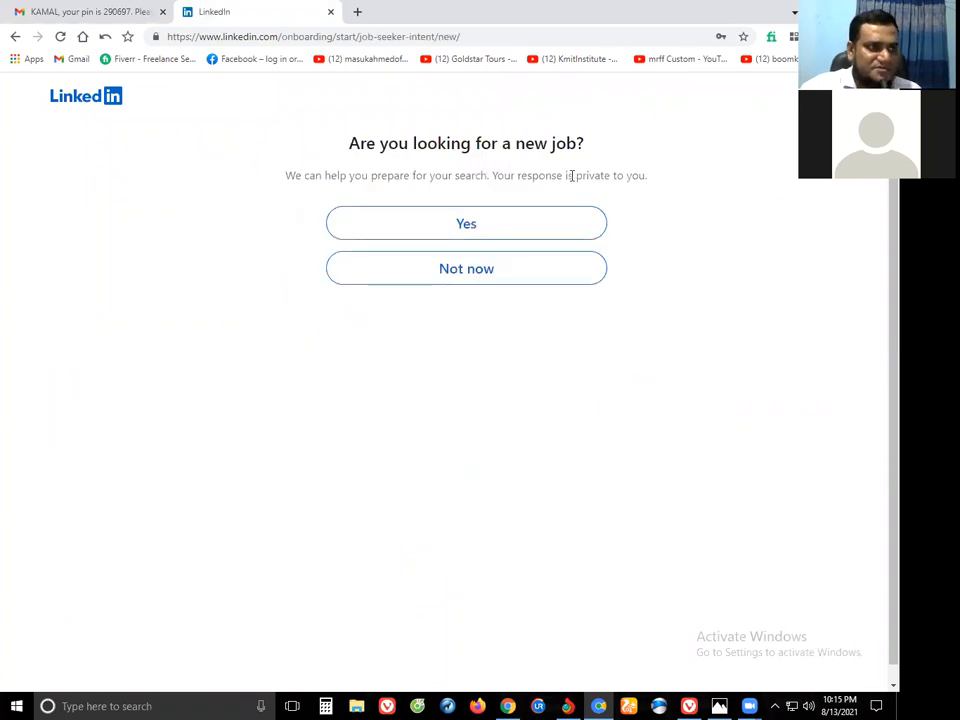
left_click(468, 271)
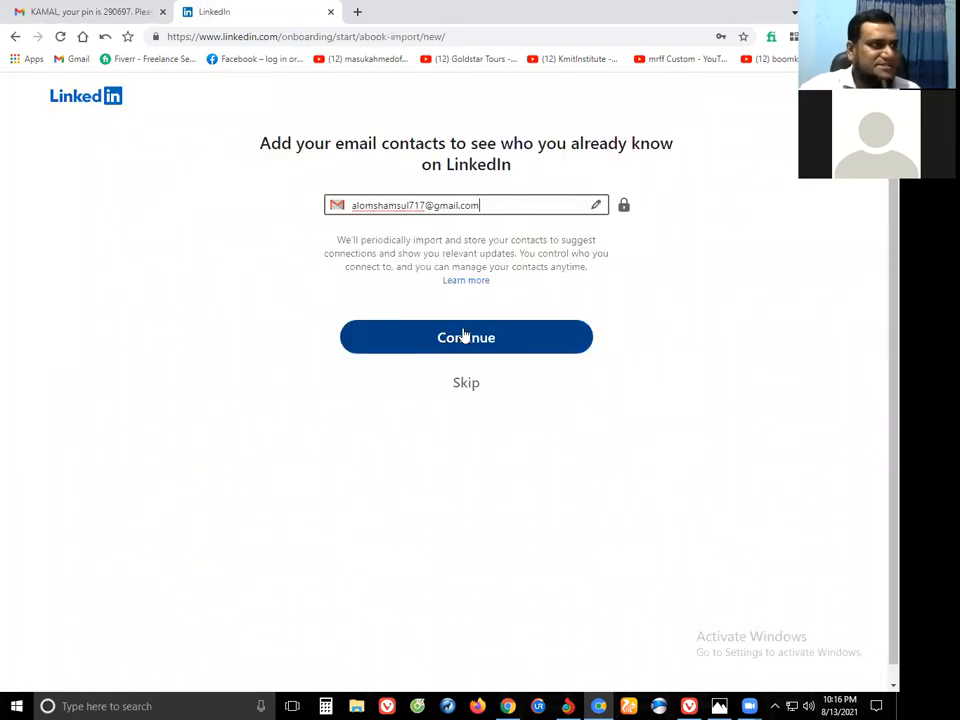
Back out of skipping the contact import and continue to the Google account chooser.
left_click(466, 384)
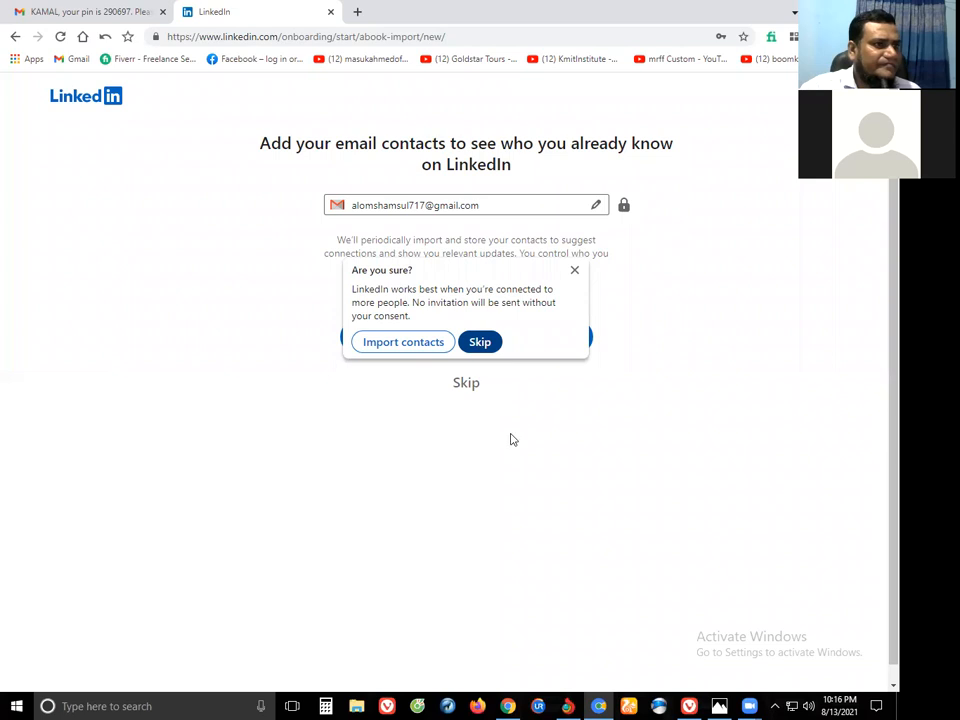
left_click(467, 387)
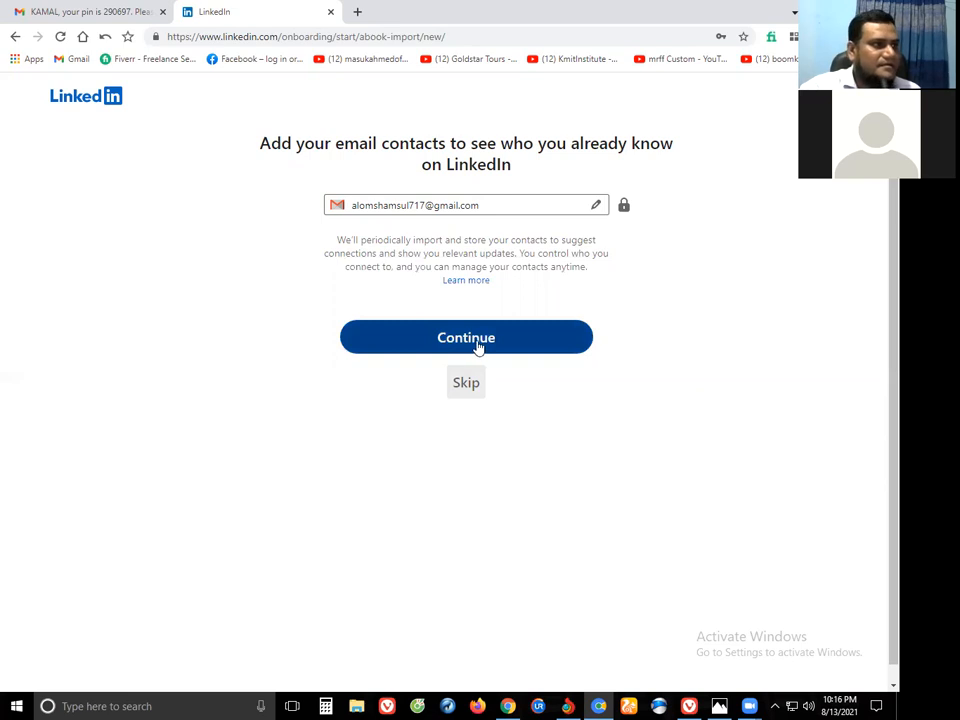
left_click(479, 346)
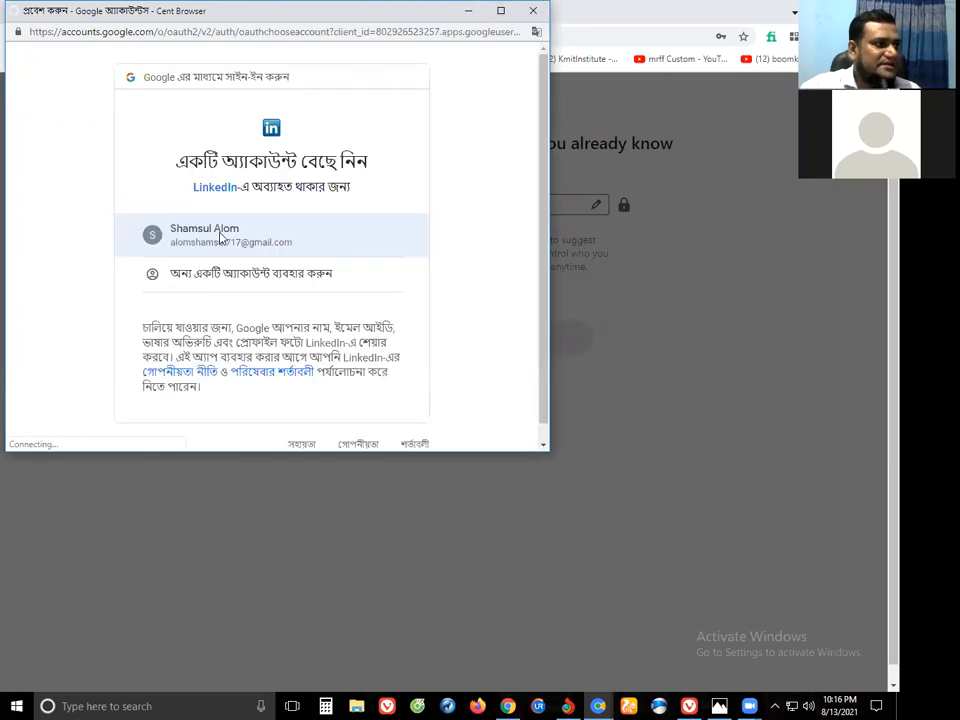
Sign in with the listed Google account and allow LinkedIn to access its contacts.
left_click(221, 237)
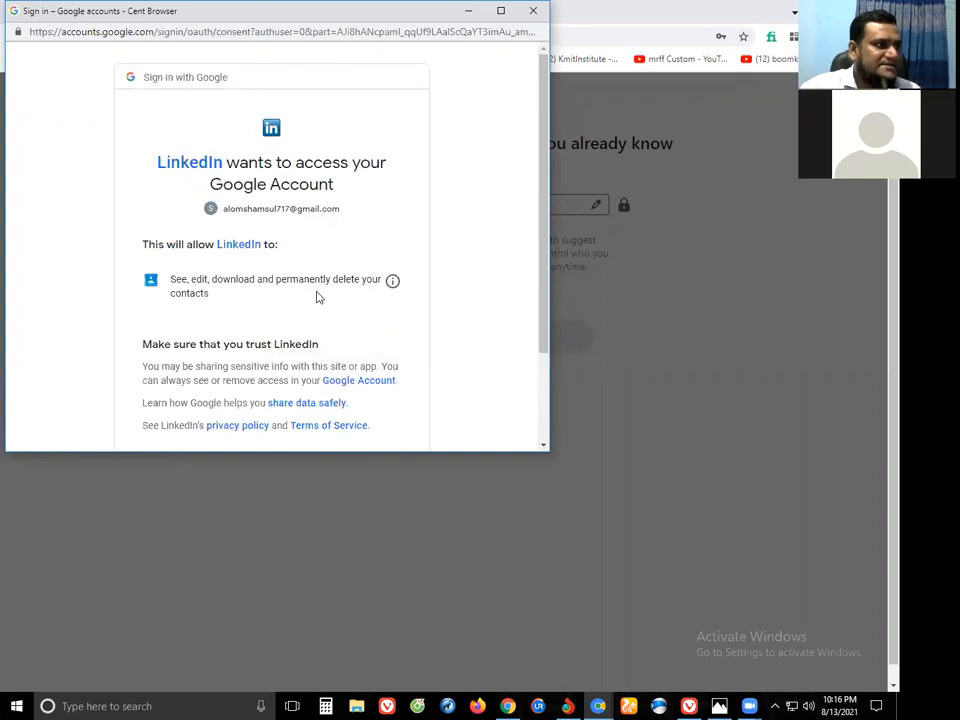
scroll(317, 296, "down", 2)
left_click(369, 357)
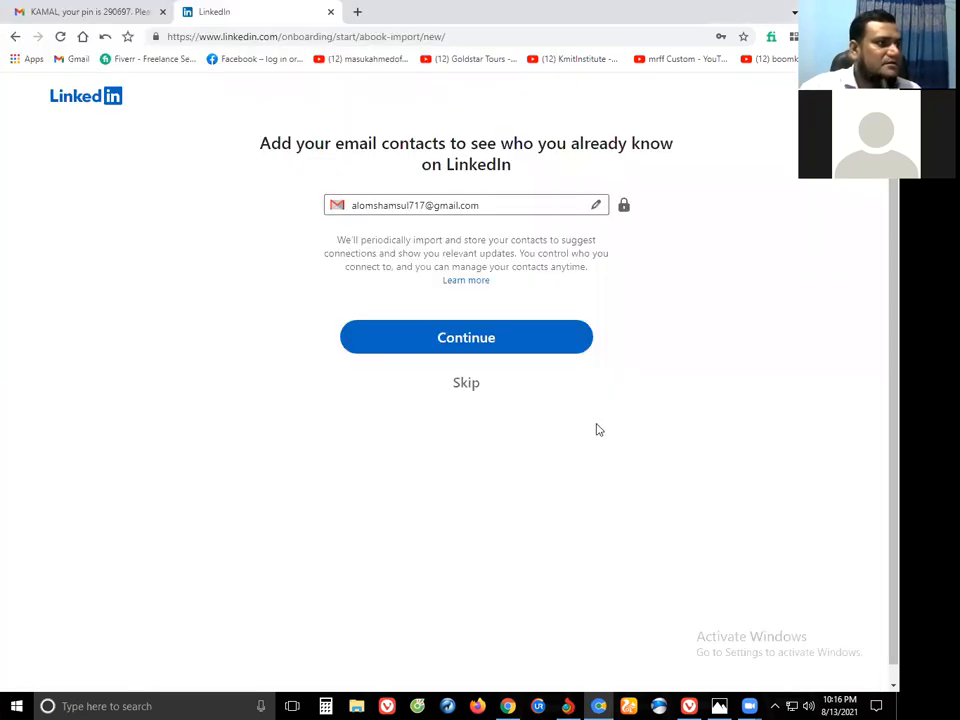
Decline the email contacts import and confirm skipping in the 'Are you sure?' prompt.
left_click(471, 363)
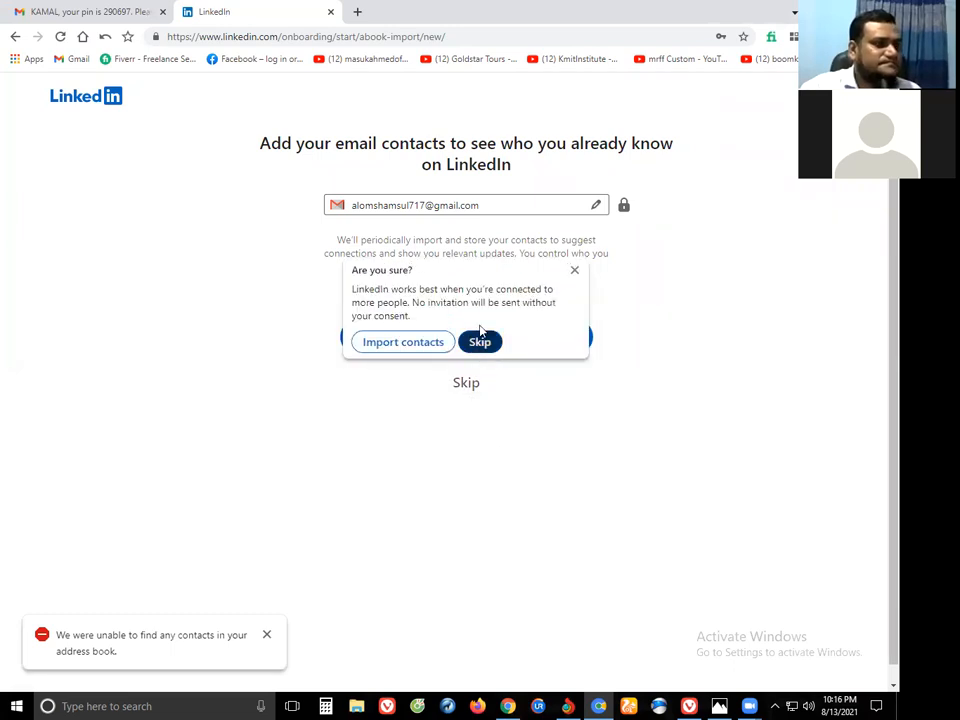
left_click(480, 341)
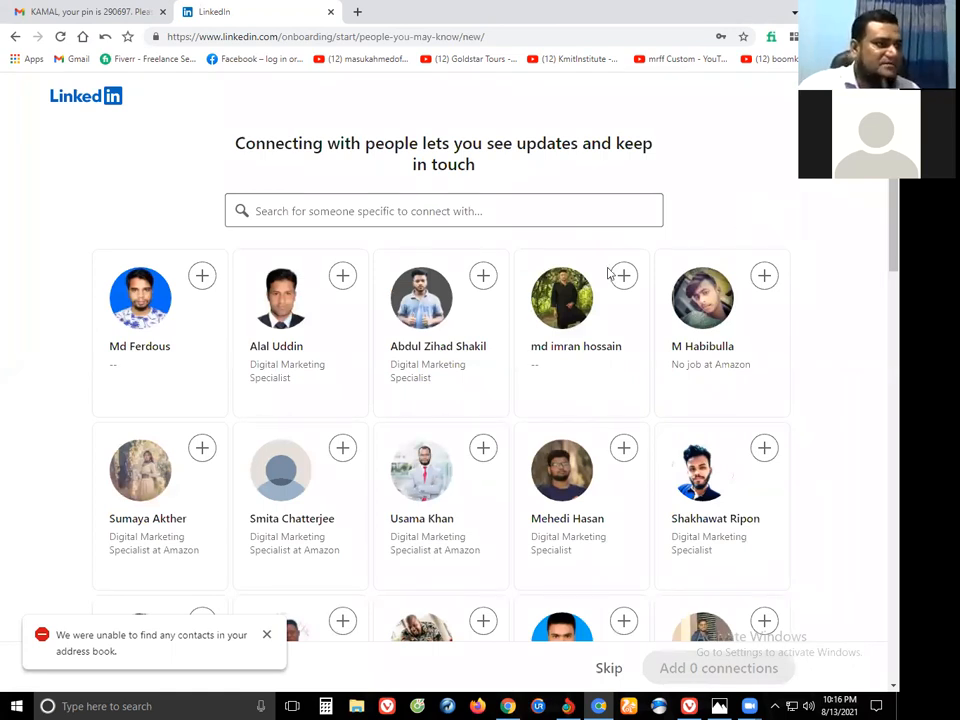
Select the first batch of suggested people, mostly Amazon digital marketing specialists, to connect with.
scroll(400, 350, "down", 3)
left_click(342, 341)
left_click(202, 170)
left_click(483, 168)
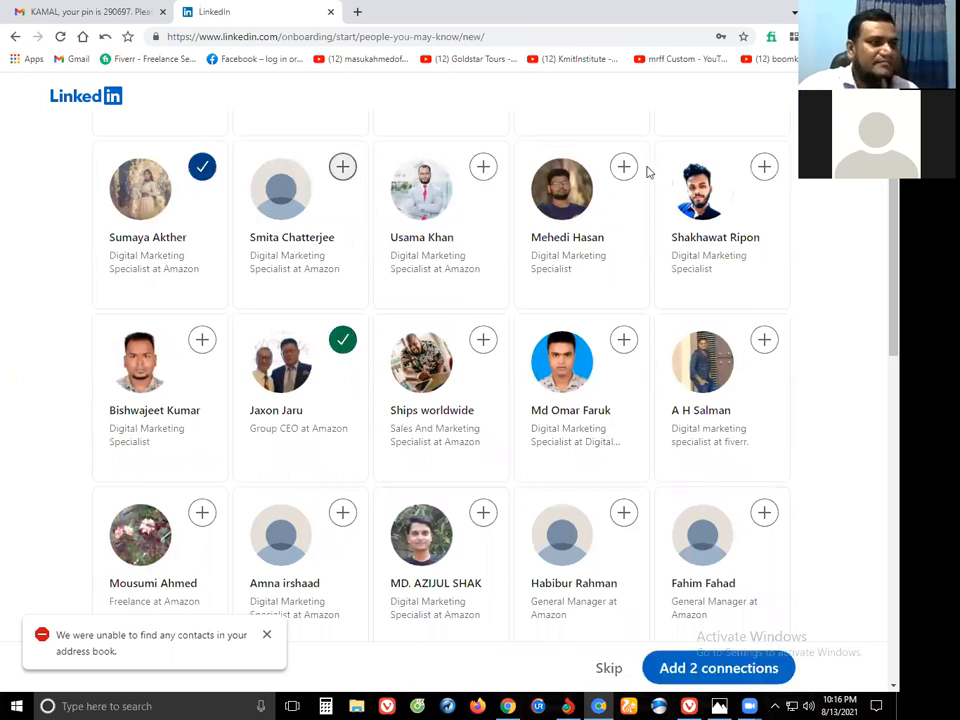
left_click(764, 167)
left_click(623, 167)
left_click(623, 340)
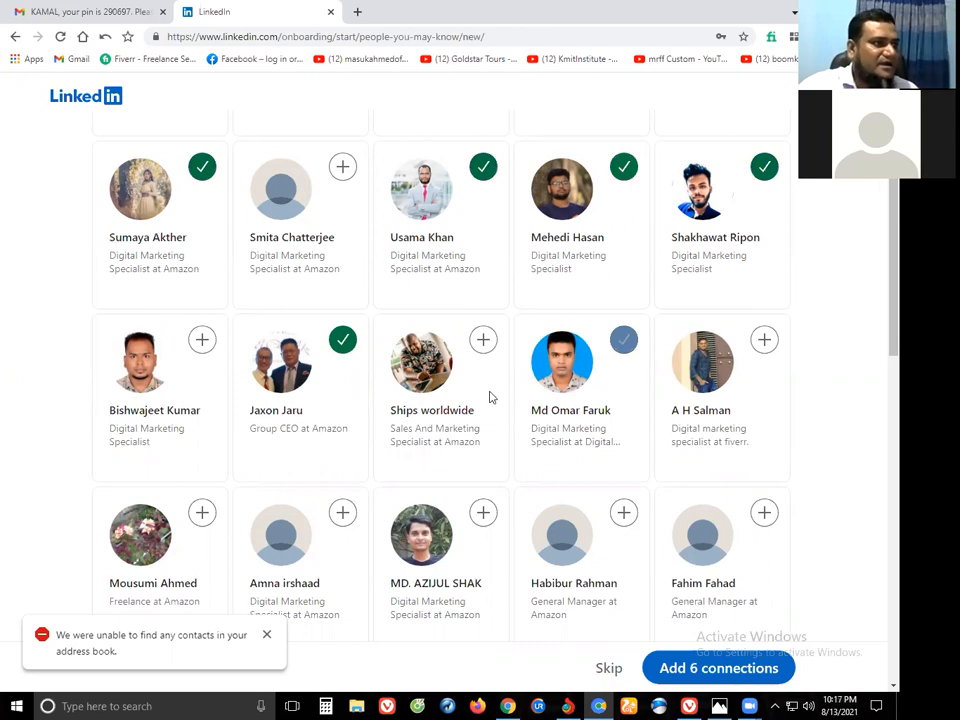
scroll(480, 328, "down", 2)
left_click(483, 301)
left_click(623, 478)
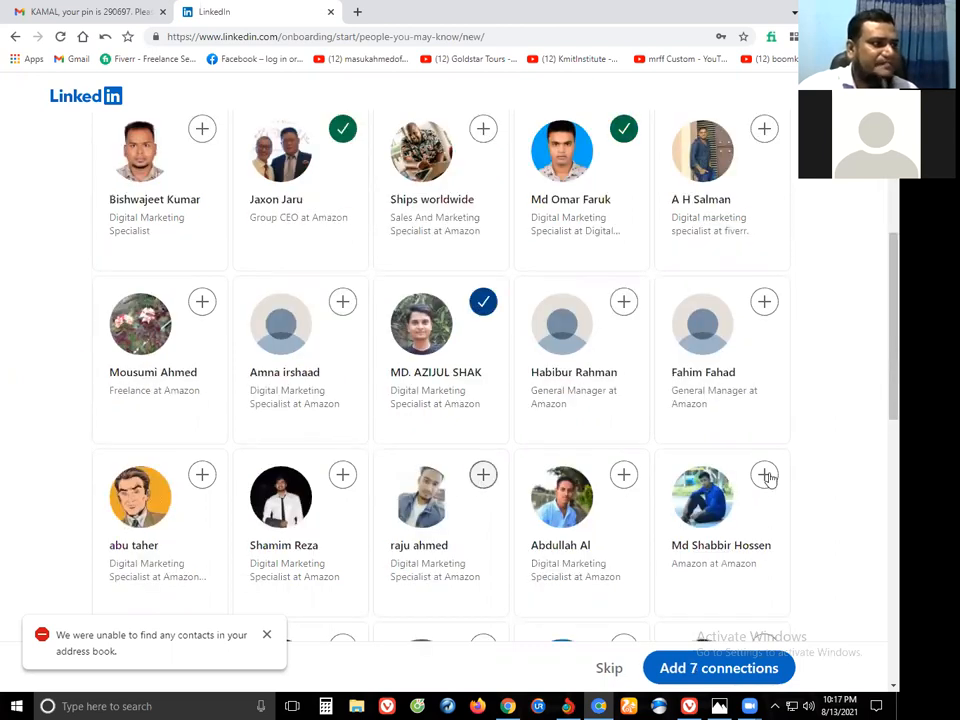
left_click(767, 476)
left_click(199, 306)
left_click(207, 136)
left_click(343, 302)
left_click(343, 475)
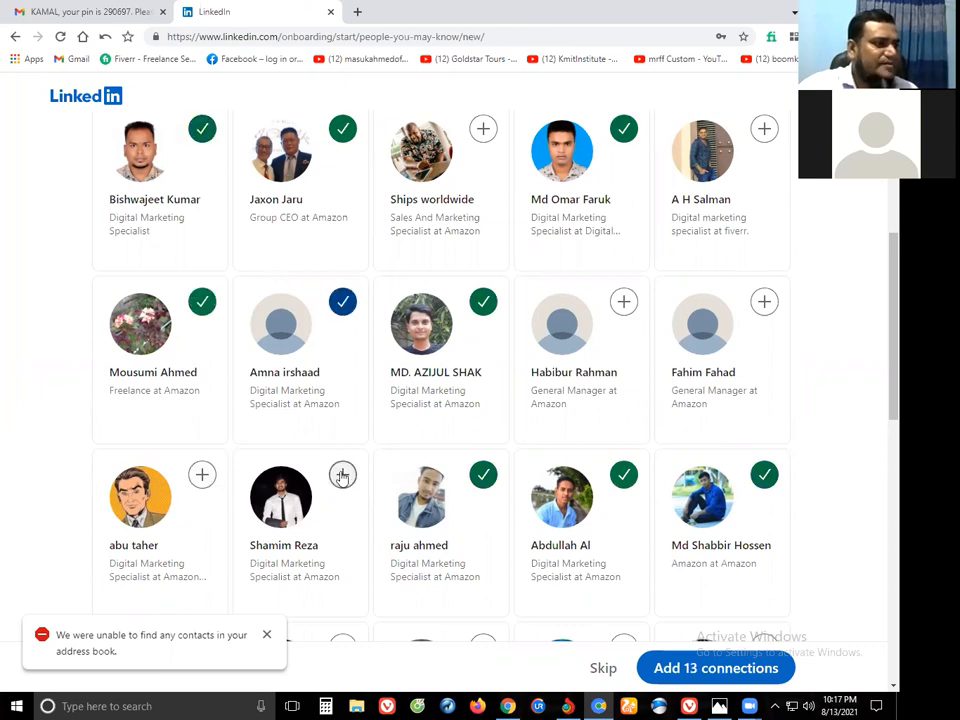
Select the remaining suggested people further down and send all 22 connection requests.
scroll(397, 372, "down", 3)
scroll(680, 685, "down", 1)
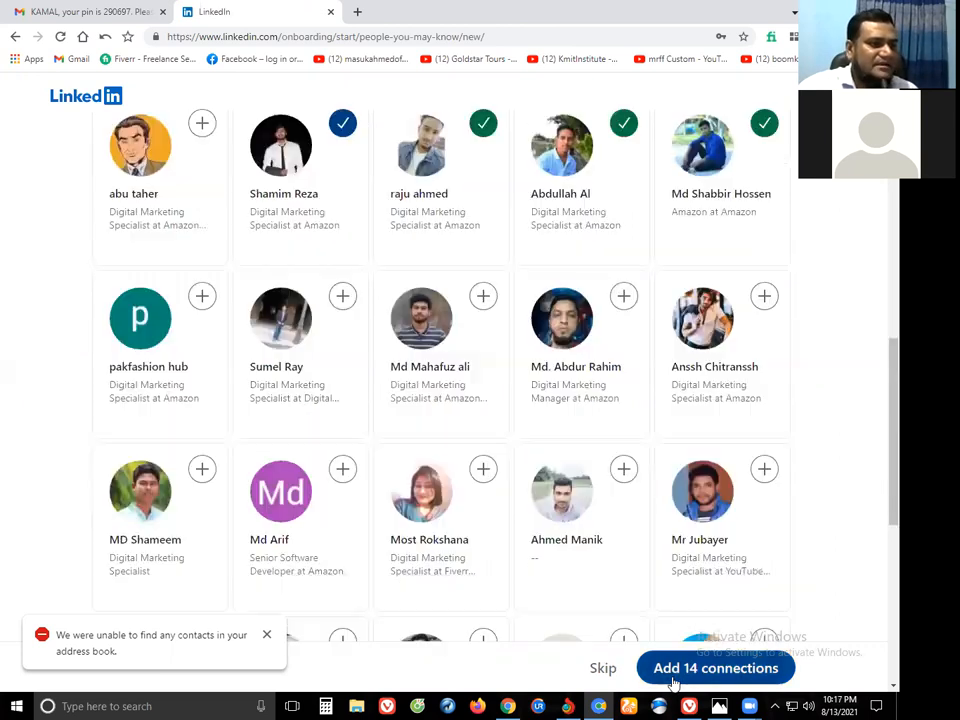
left_click(621, 470)
left_click(764, 469)
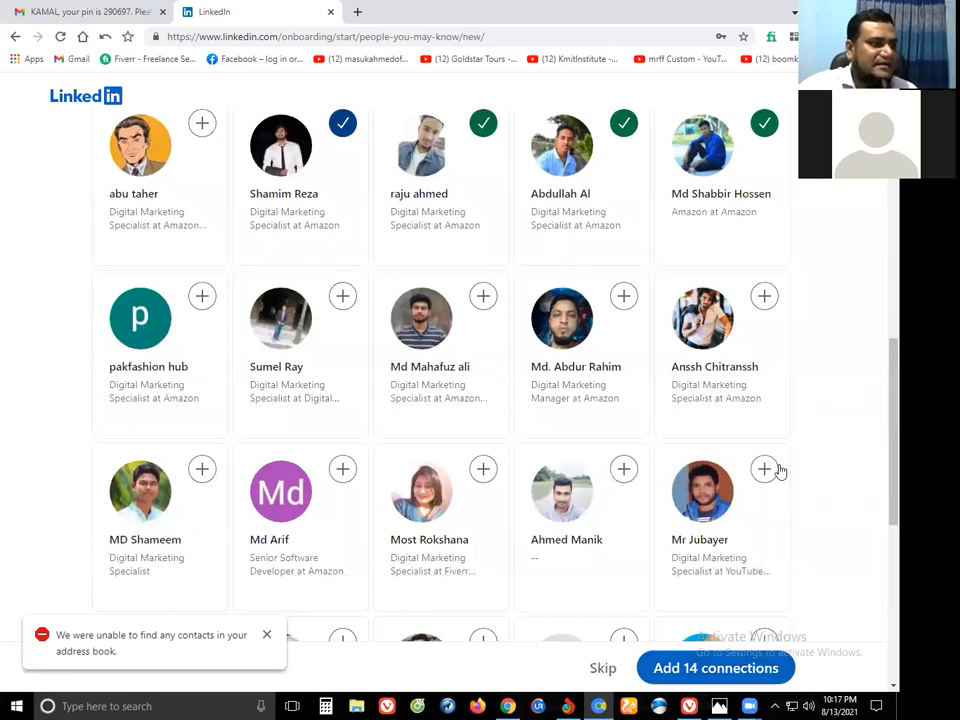
left_click(343, 468)
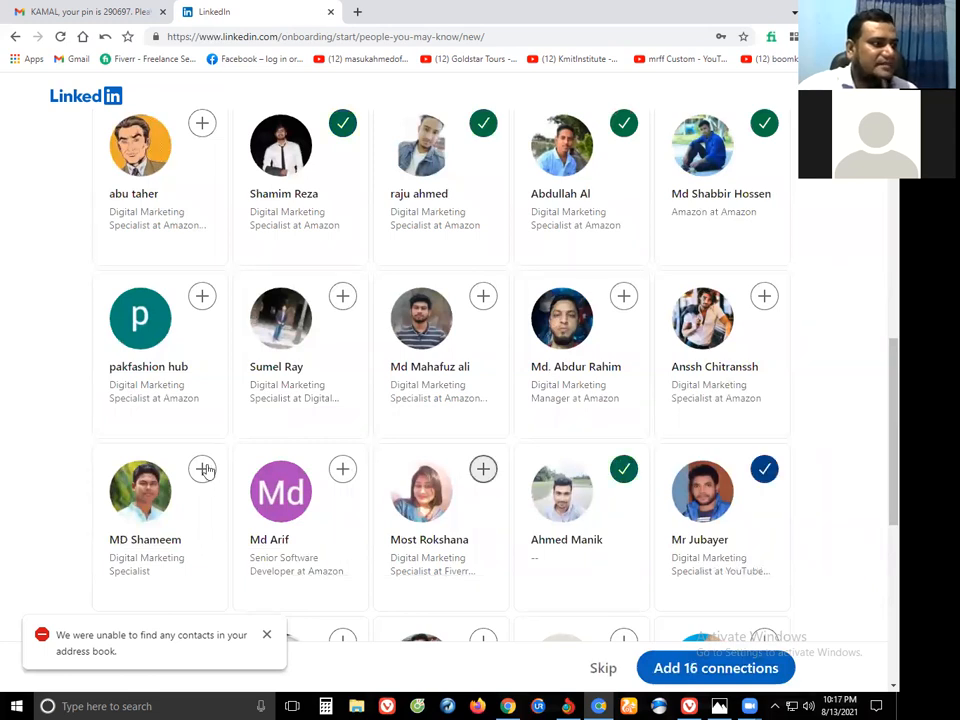
left_click(201, 468)
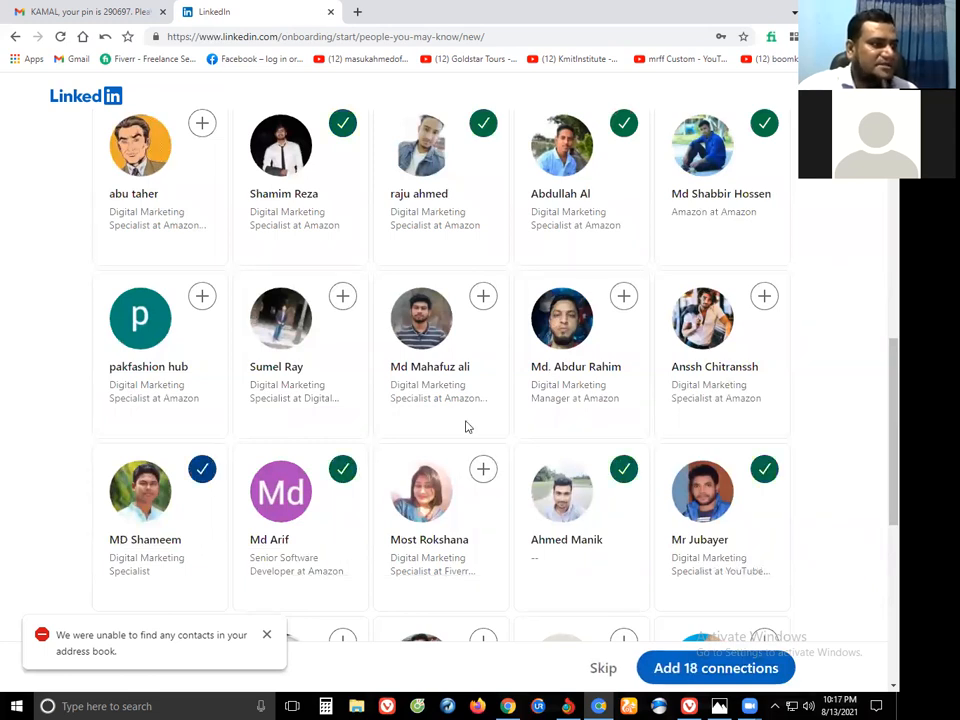
scroll(467, 373, "down", 4)
left_click(476, 366)
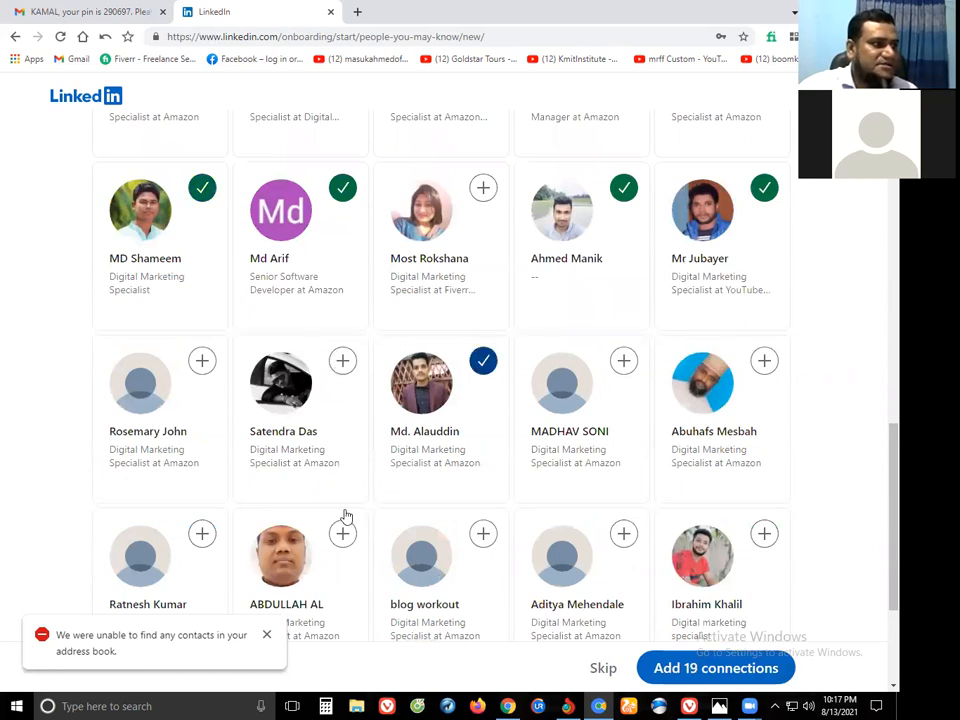
left_click(343, 360)
left_click(343, 533)
left_click(764, 533)
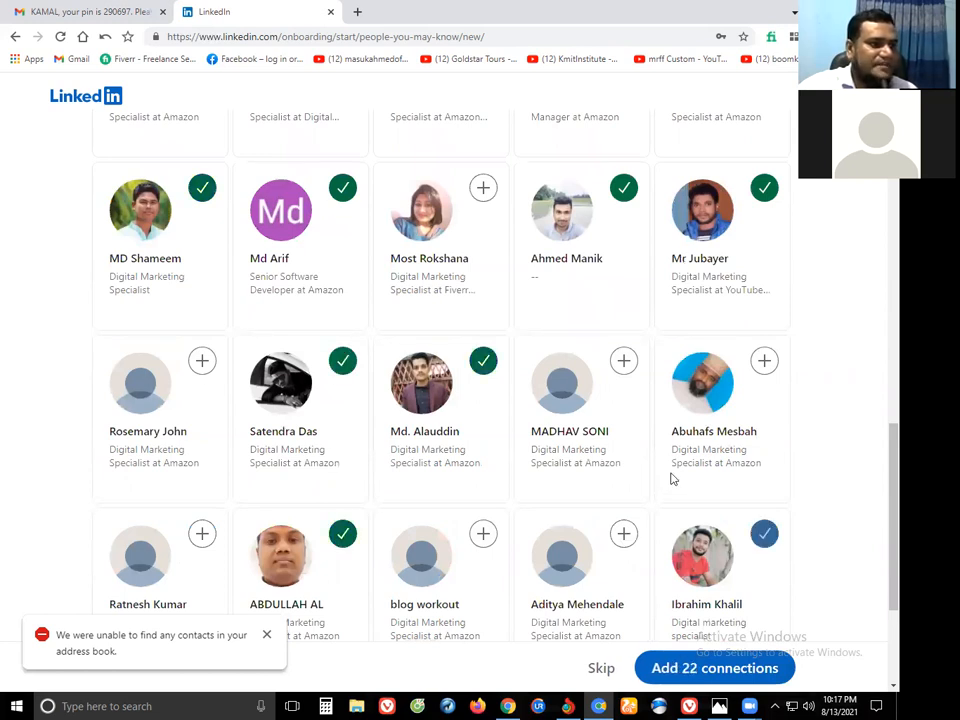
scroll(700, 685, "down", 2)
left_click(713, 666)
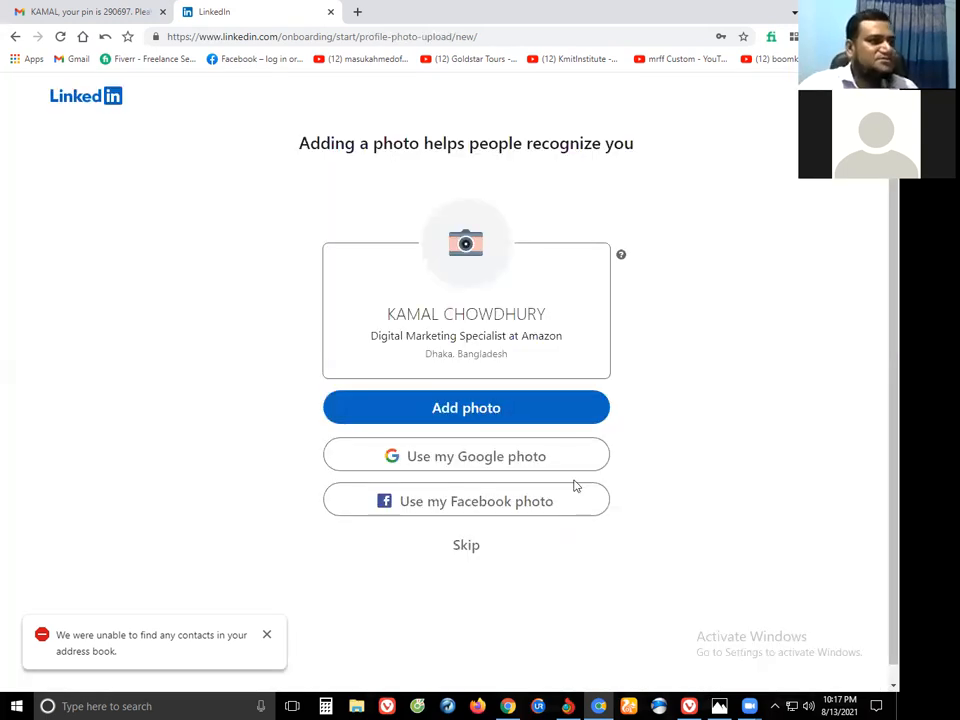
Upload the portrait from Downloads as the profile photo, recentre the face, and save it.
left_click(466, 248)
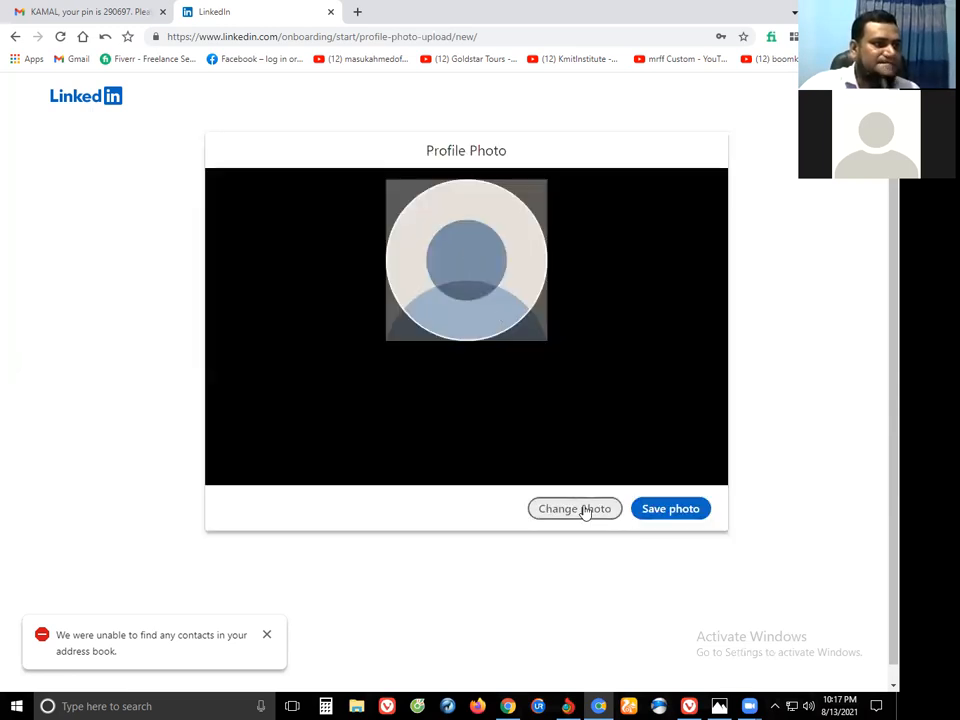
left_click(579, 517)
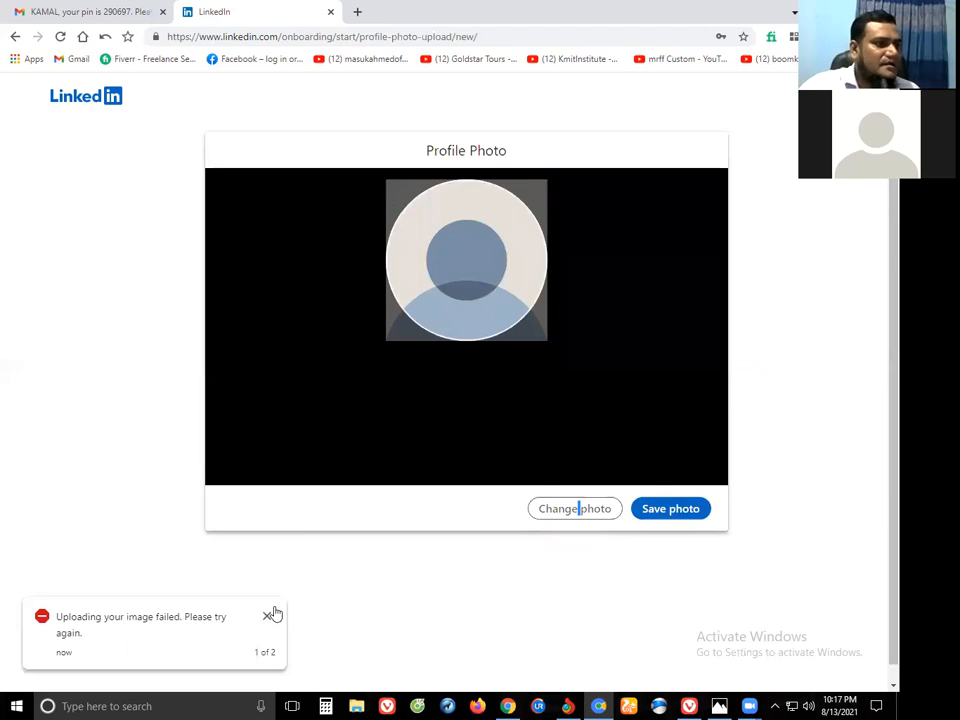
left_click(559, 516)
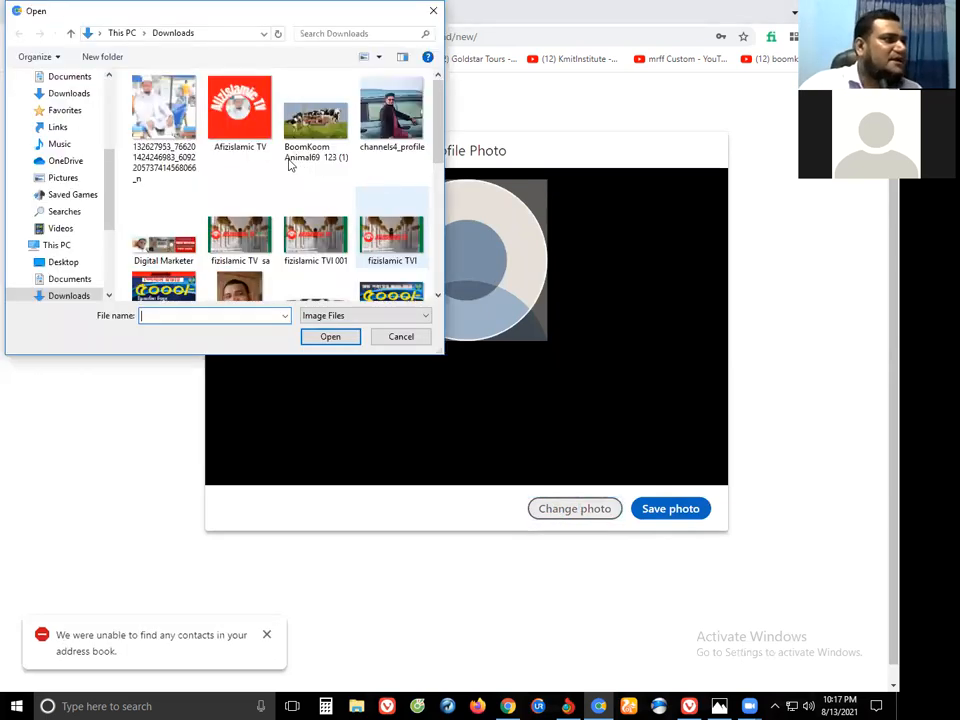
scroll(268, 174, "down", 3)
left_click(236, 163)
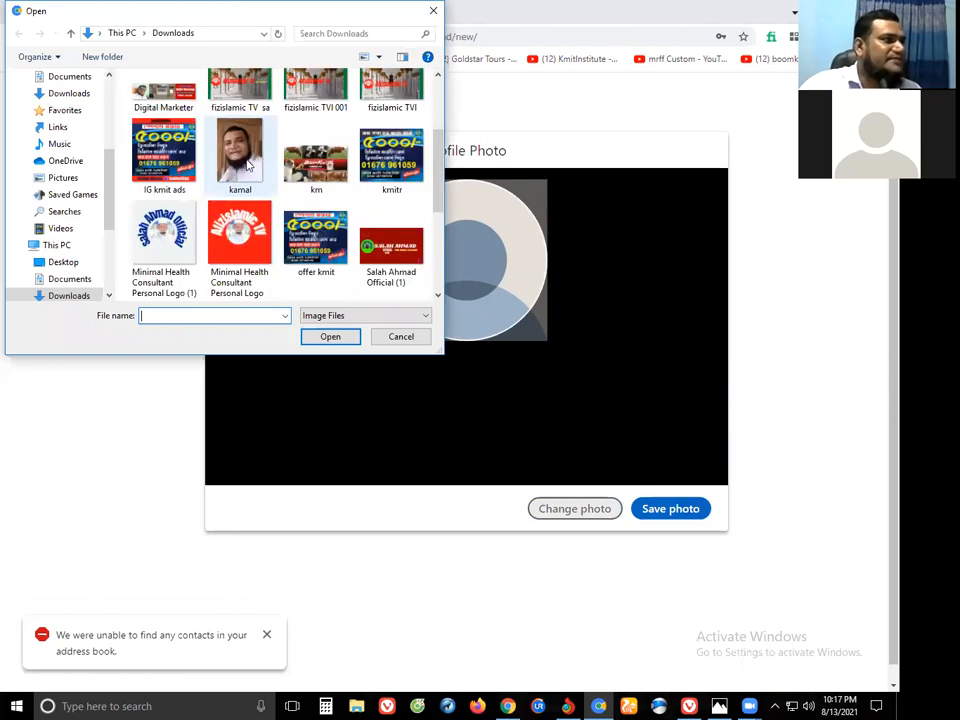
left_click(331, 338)
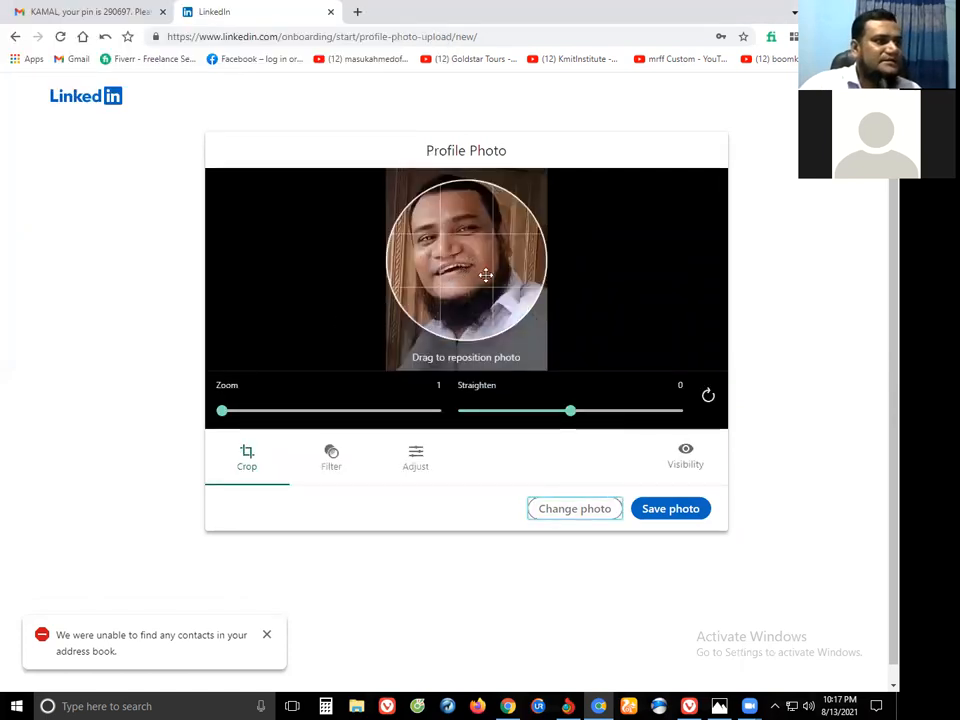
left_click_drag(485, 272, 493, 277)
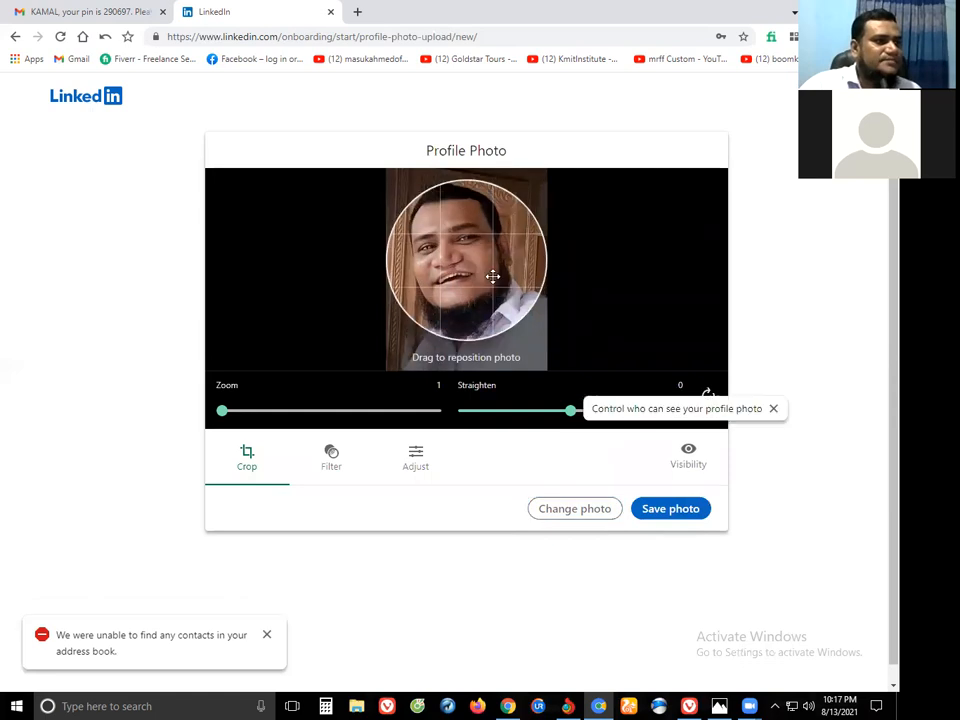
left_click(671, 510)
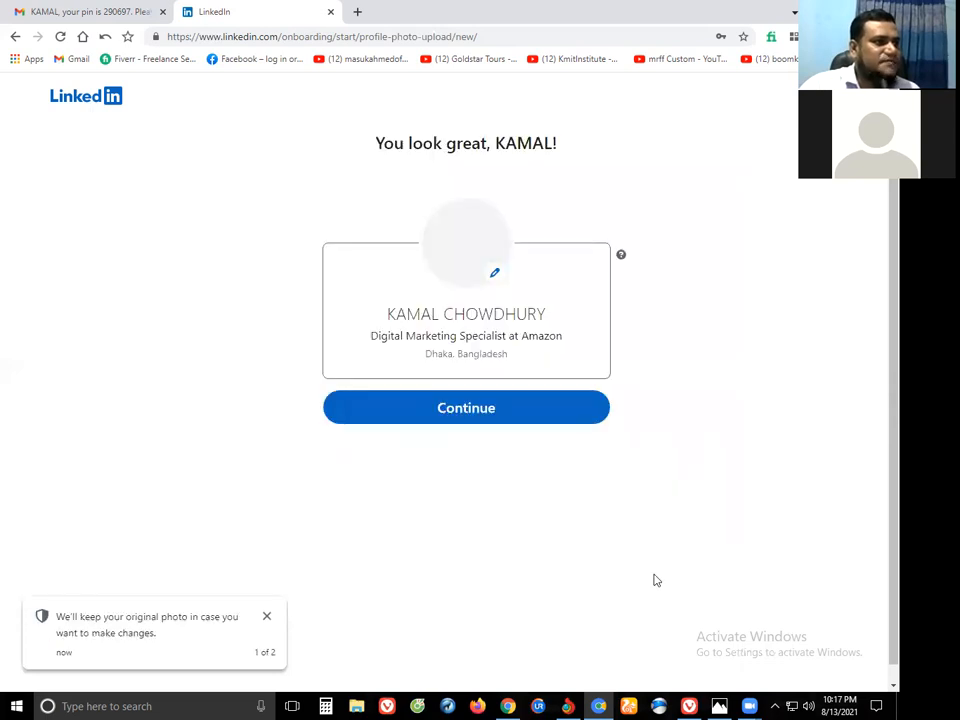
Continue past the profile photo and skip having the LinkedIn app link texted to a phone.
left_click(465, 407)
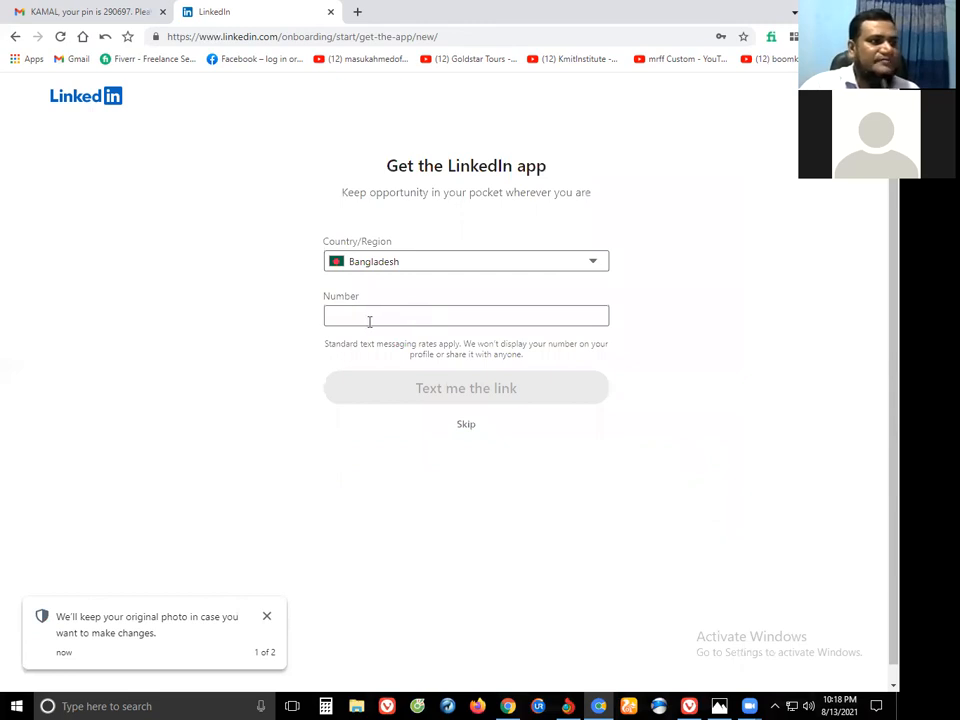
left_click(369, 321)
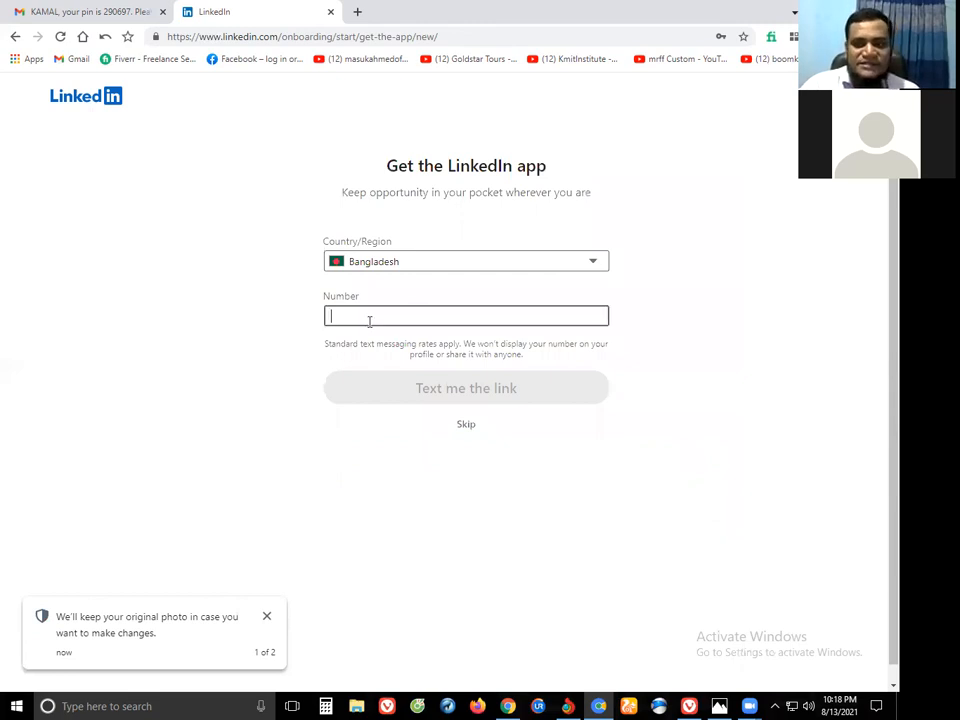
left_click(466, 425)
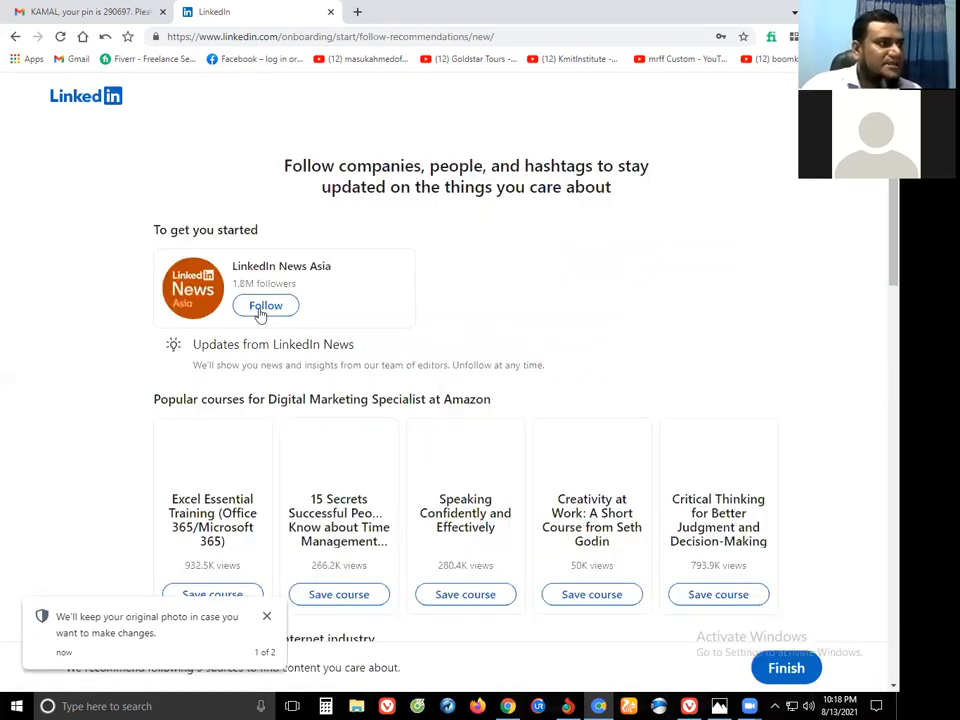
Follow LinkedIn News Asia and two suggestions from the Internet industry row.
left_click(262, 306)
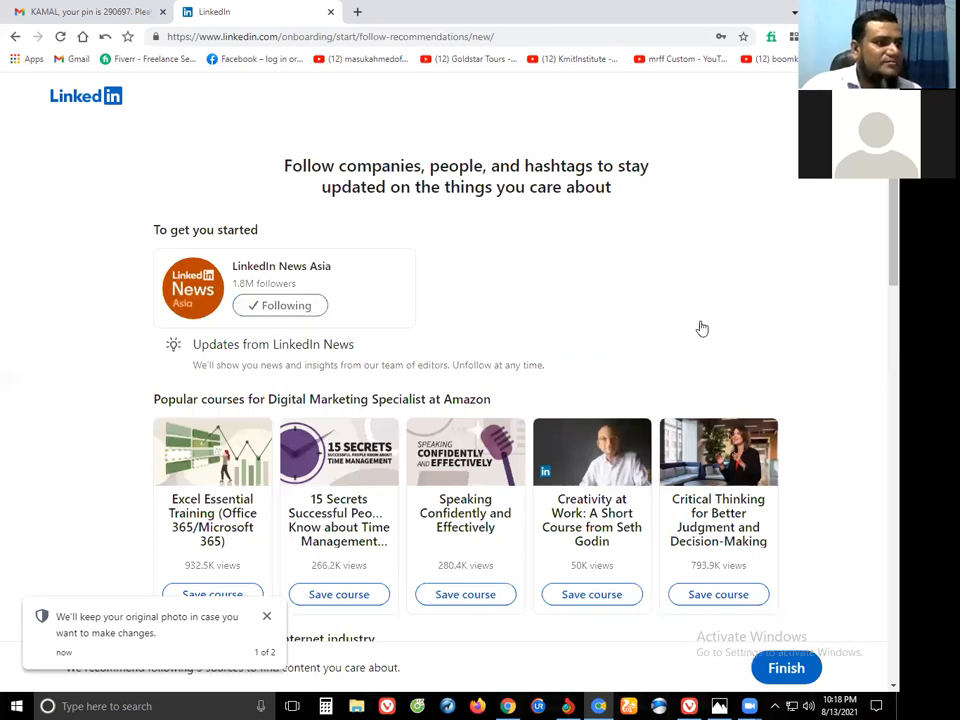
scroll(733, 530, "down", 3)
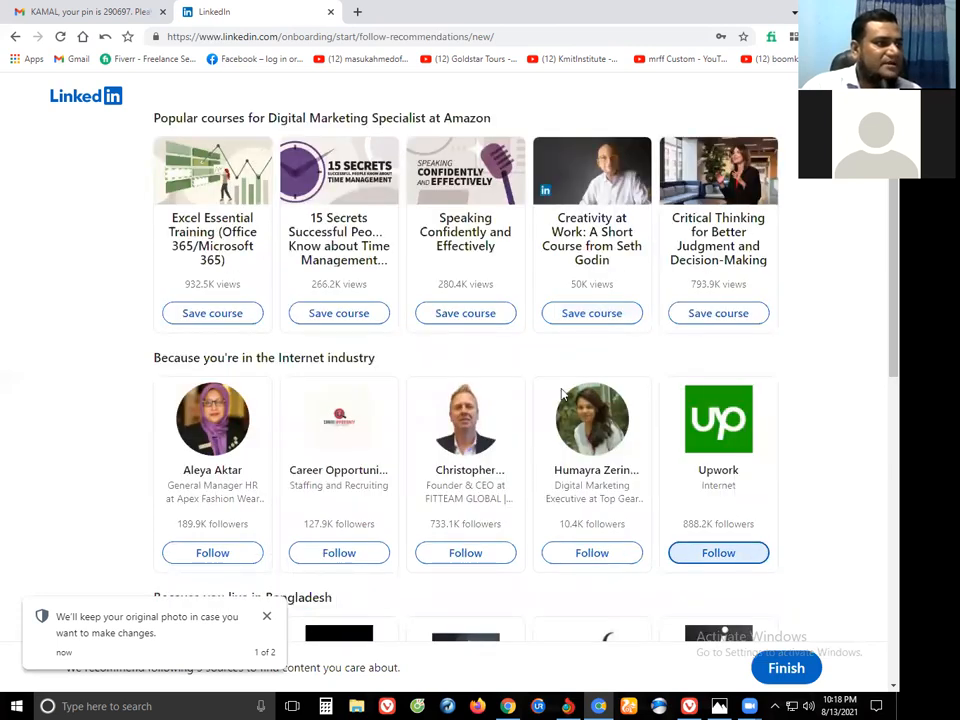
scroll(562, 395, "down", 2)
left_click(465, 412)
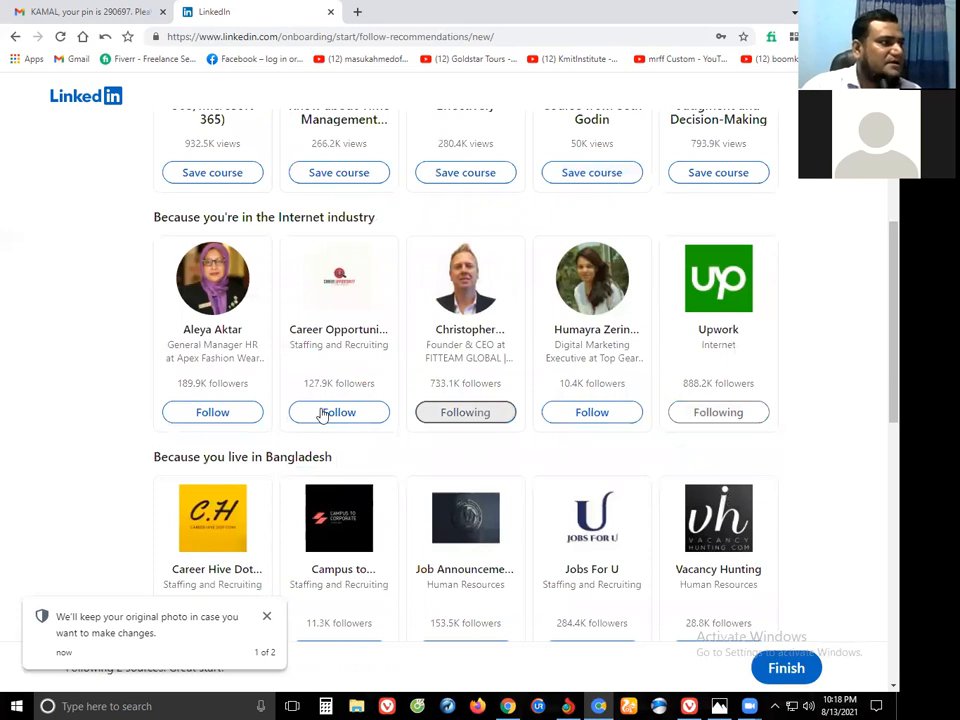
left_click(232, 412)
scroll(208, 390, "up", 2)
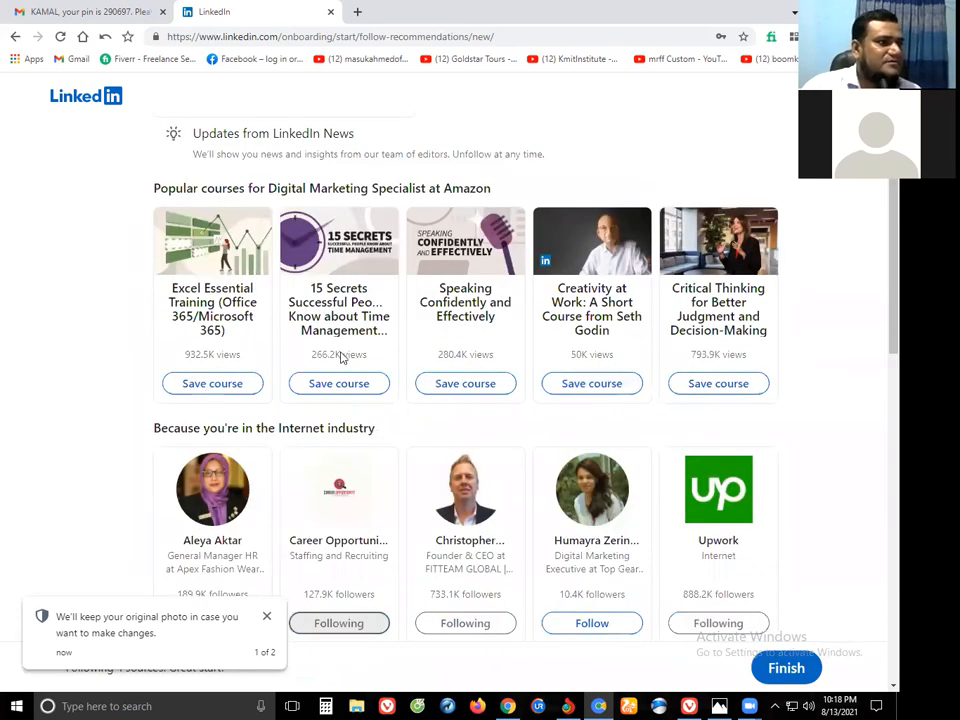
scroll(517, 313, "down", 1)
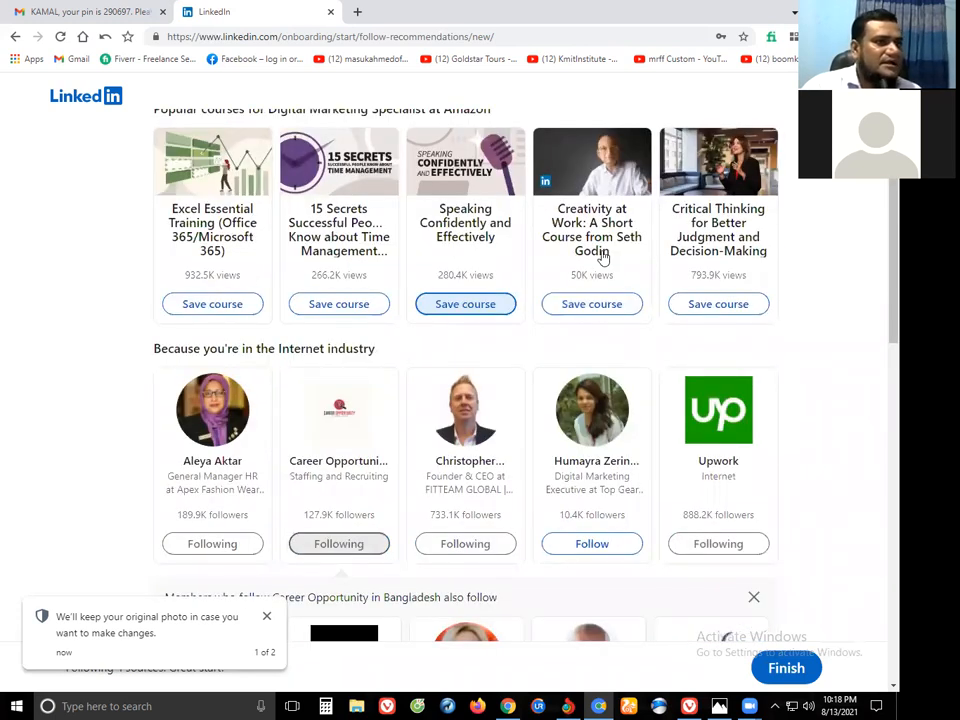
scroll(735, 251, "down", 1)
Save the Creativity at Work and Critical Thinking courses and follow four pages, including Jobs For U.
left_click(735, 244)
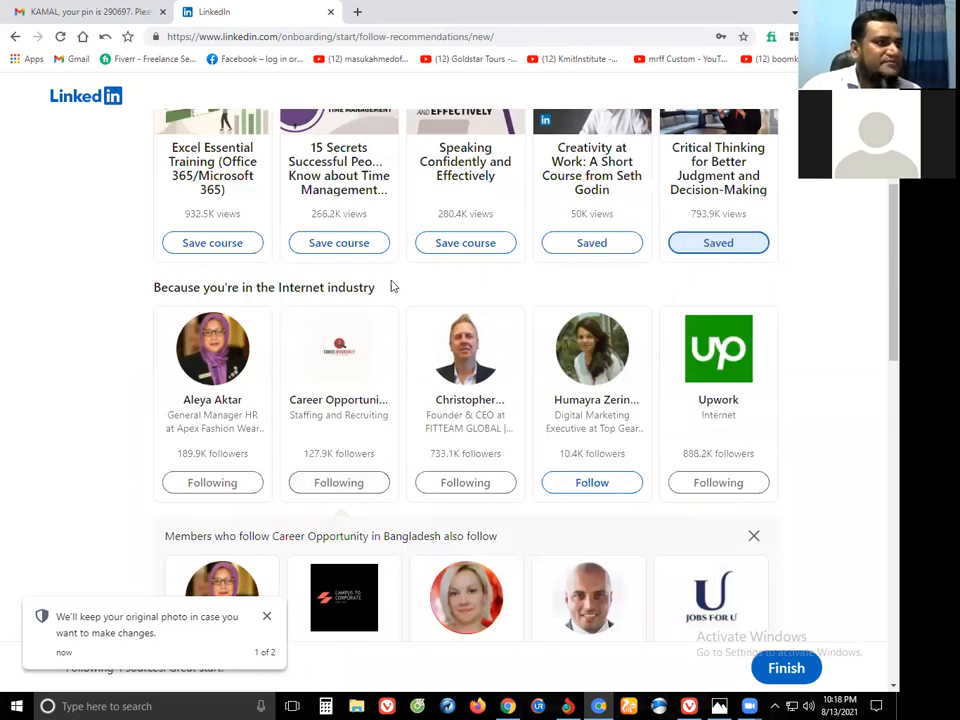
scroll(560, 395, "down", 3)
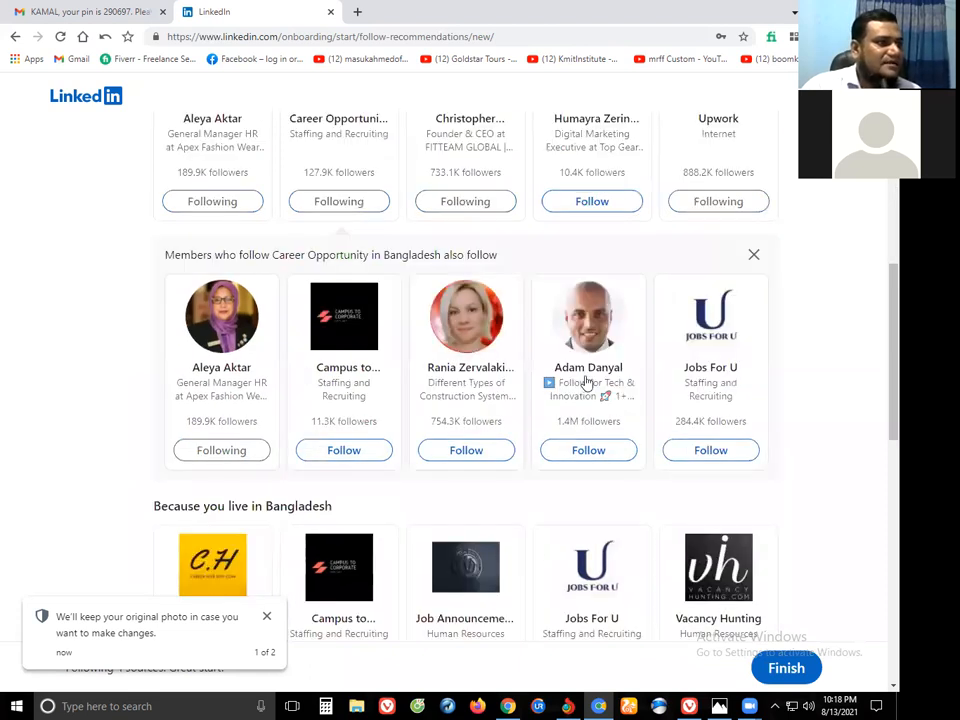
left_click(344, 383)
left_click(461, 384)
left_click(588, 382)
left_click(715, 381)
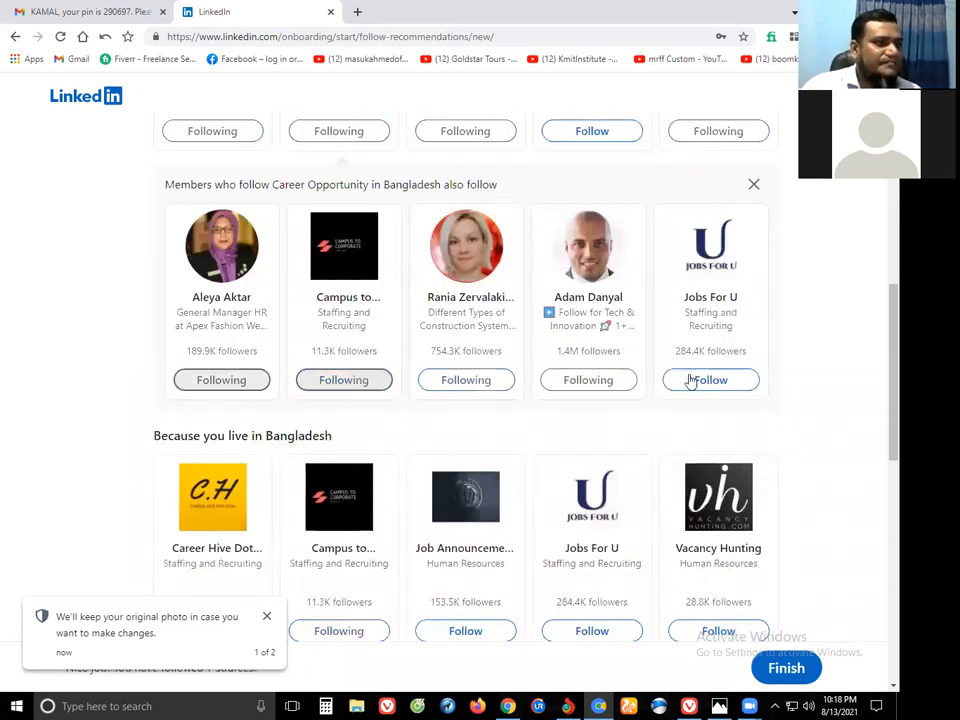
scroll(722, 484, "down", 1)
scroll(735, 420, "down", 2)
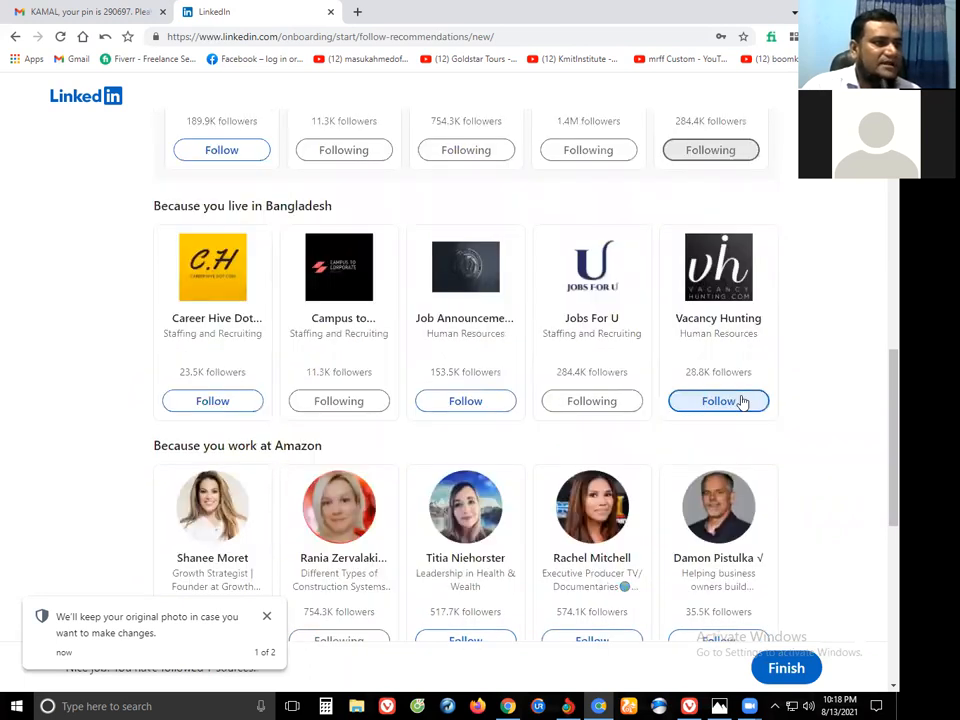
scroll(560, 385, "down", 2)
Follow the Amazon-row member, growth strategist, health and wealth leader and marketing executive, then finish onboarding.
left_click(488, 382)
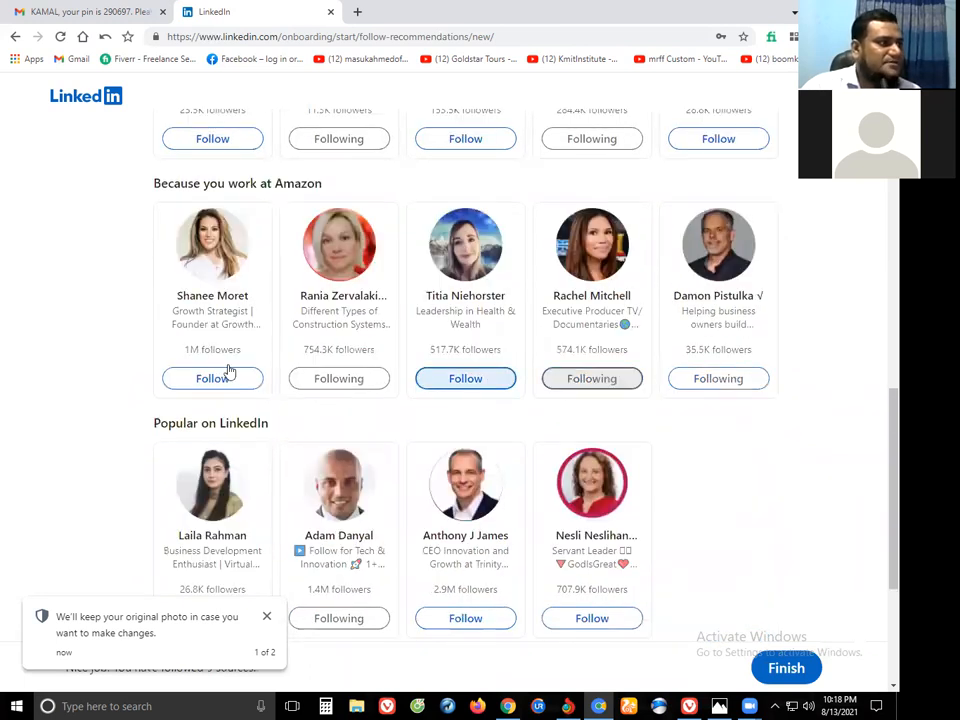
left_click(229, 376)
left_click(330, 383)
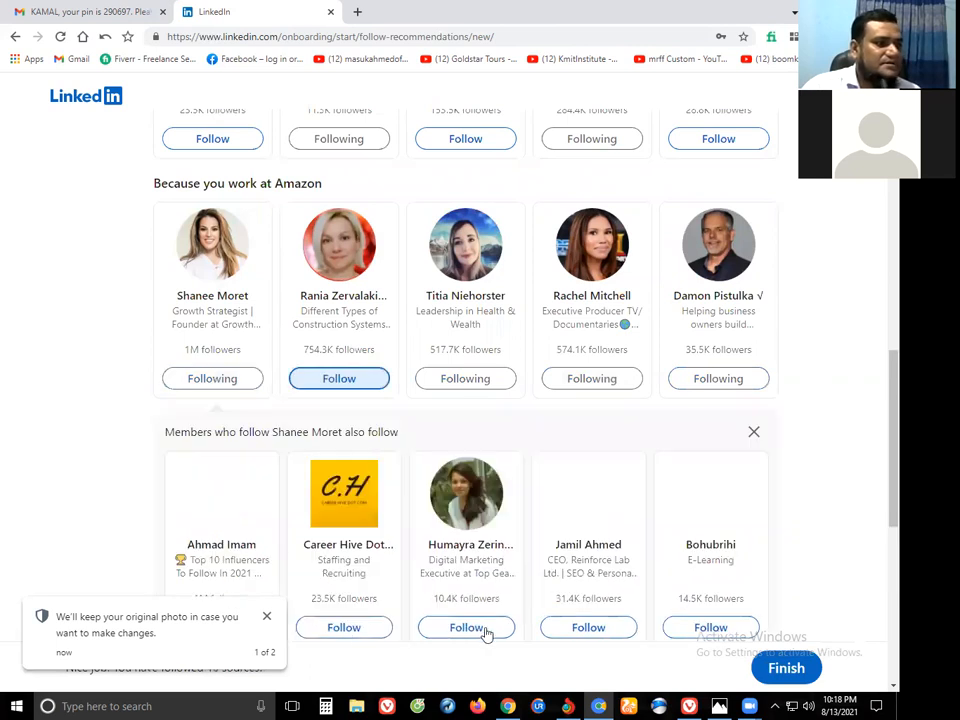
left_click(466, 628)
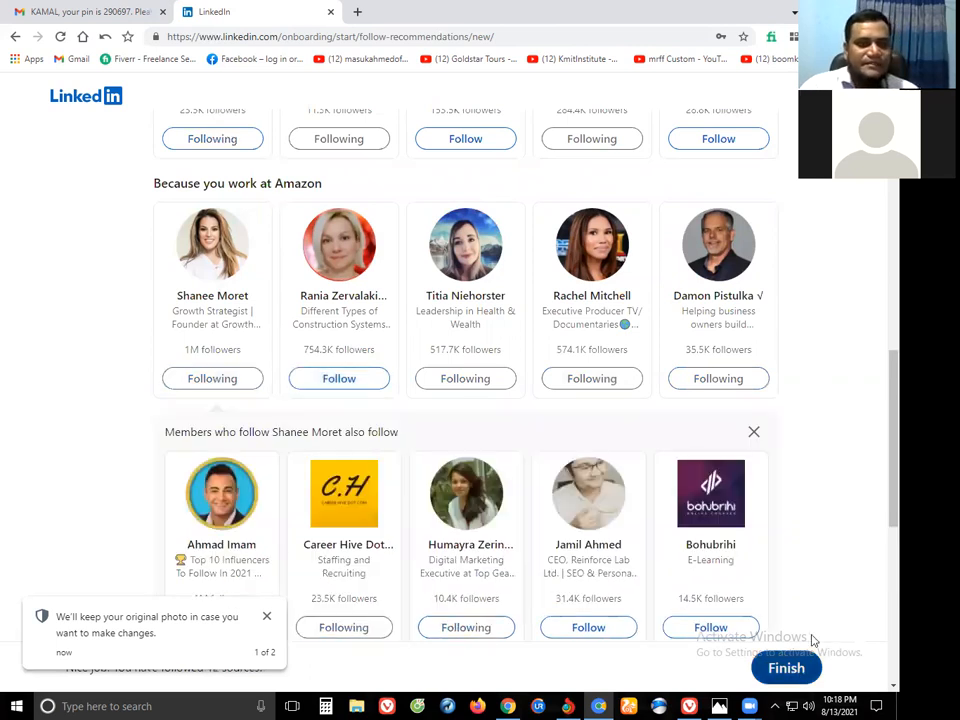
left_click(810, 655)
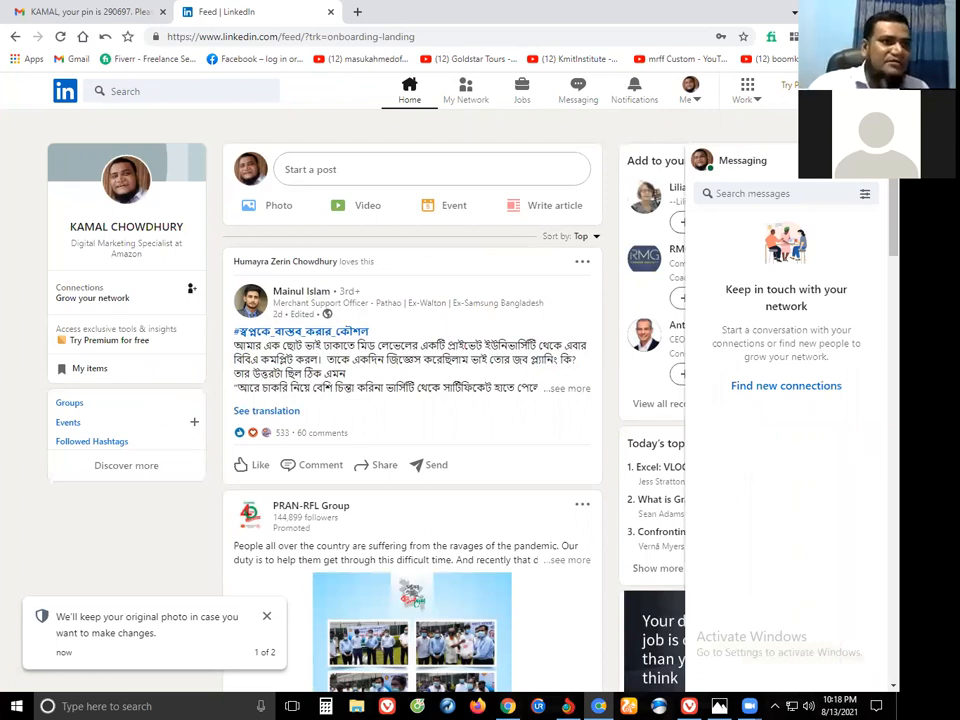
Collapse Messaging, open your own profile from the Me menu, and switch to the Canva window.
left_click(793, 155)
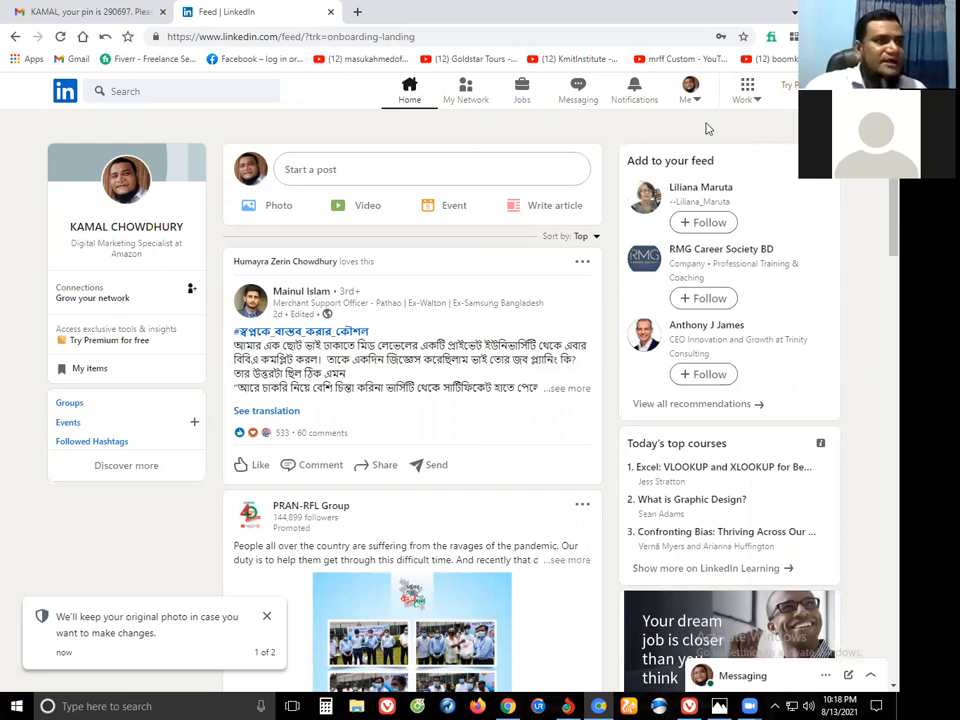
left_click(688, 95)
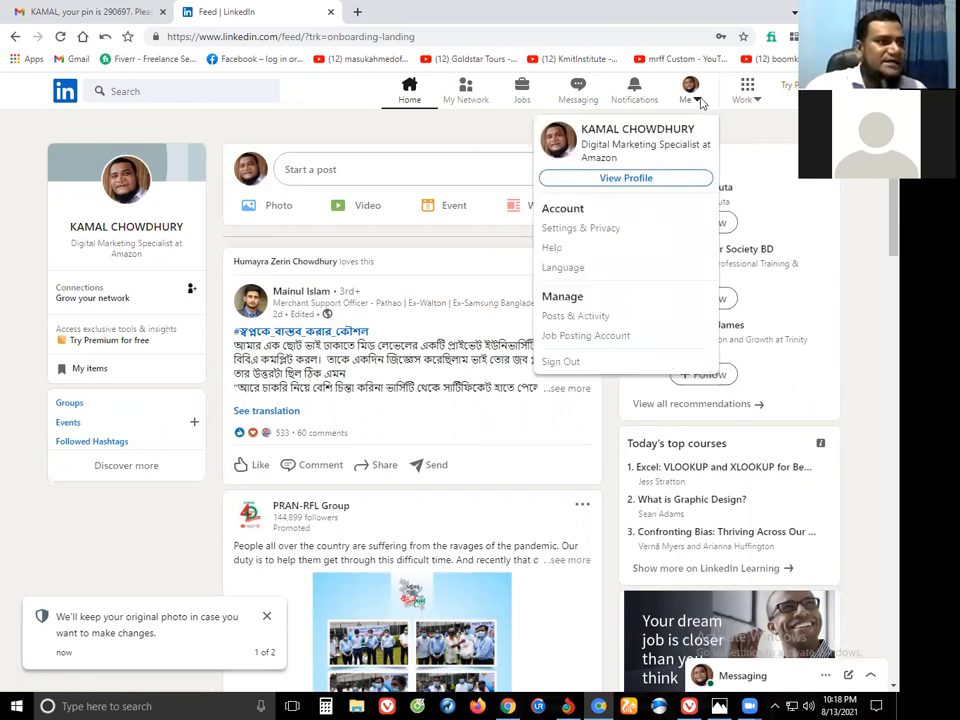
left_click(621, 180)
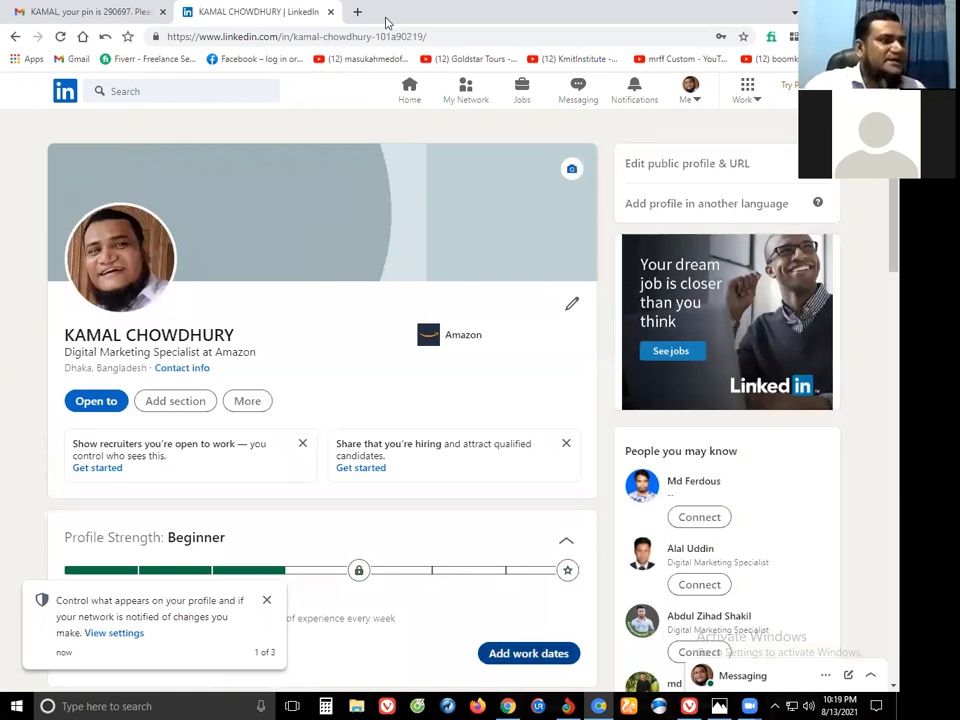
key("alt+Tab")
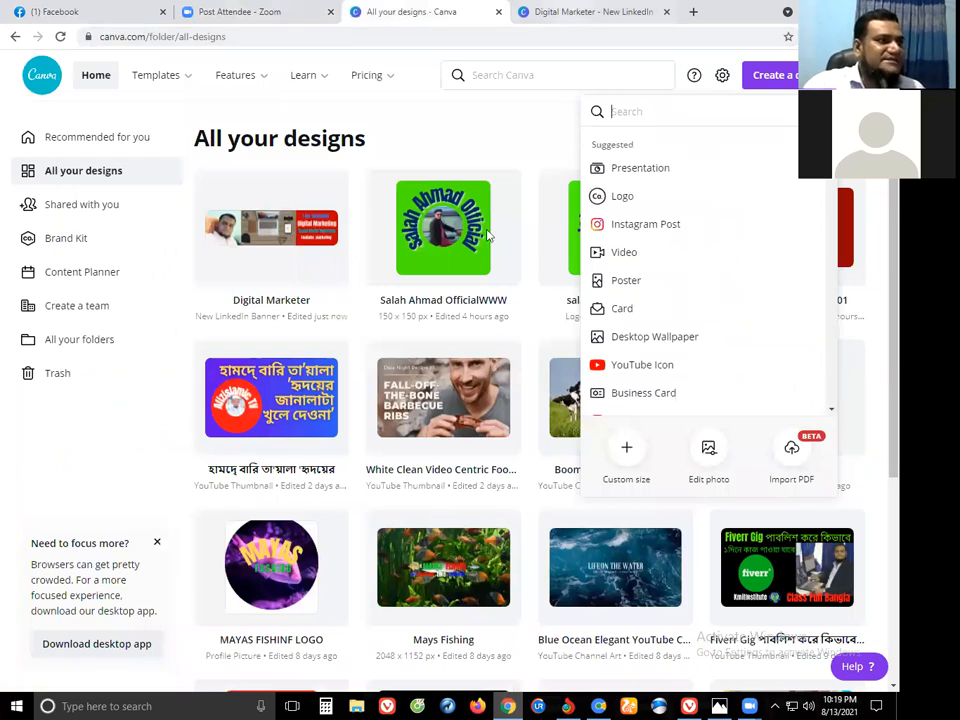
Switch to the 'Digital Marketer' banner tab and deselect the laptop picture.
key("ctrl+Tab")
left_click(730, 541)
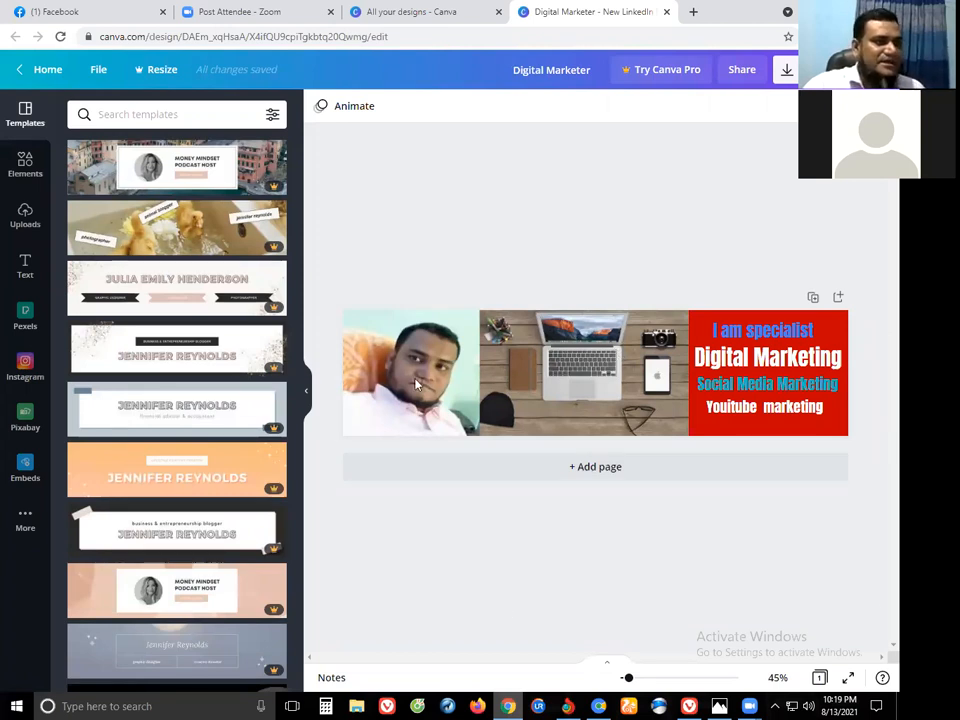
Start adding a LinkedIn profile background, browse Downloads without choosing a file, then return to Canva.
left_click(600, 706)
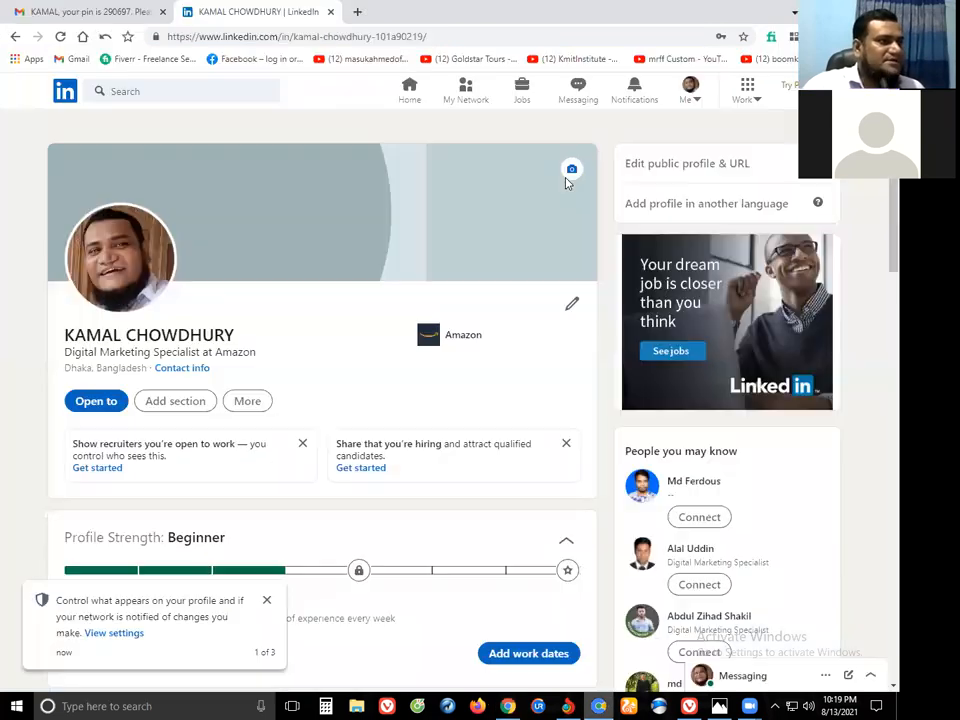
left_click(572, 171)
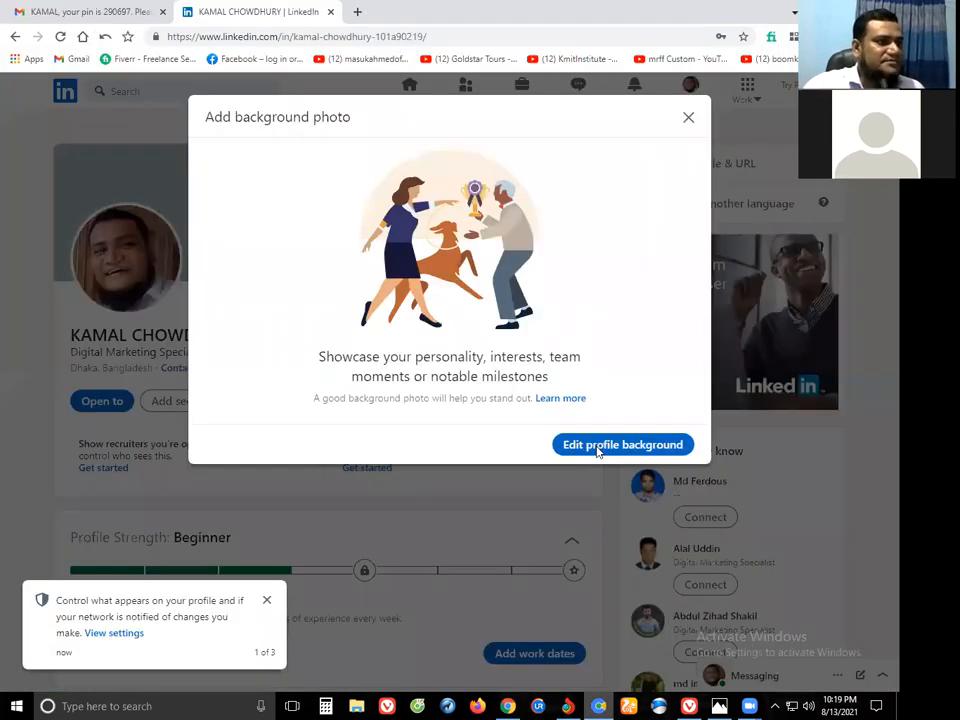
left_click(598, 450)
scroll(337, 148, "down", 1)
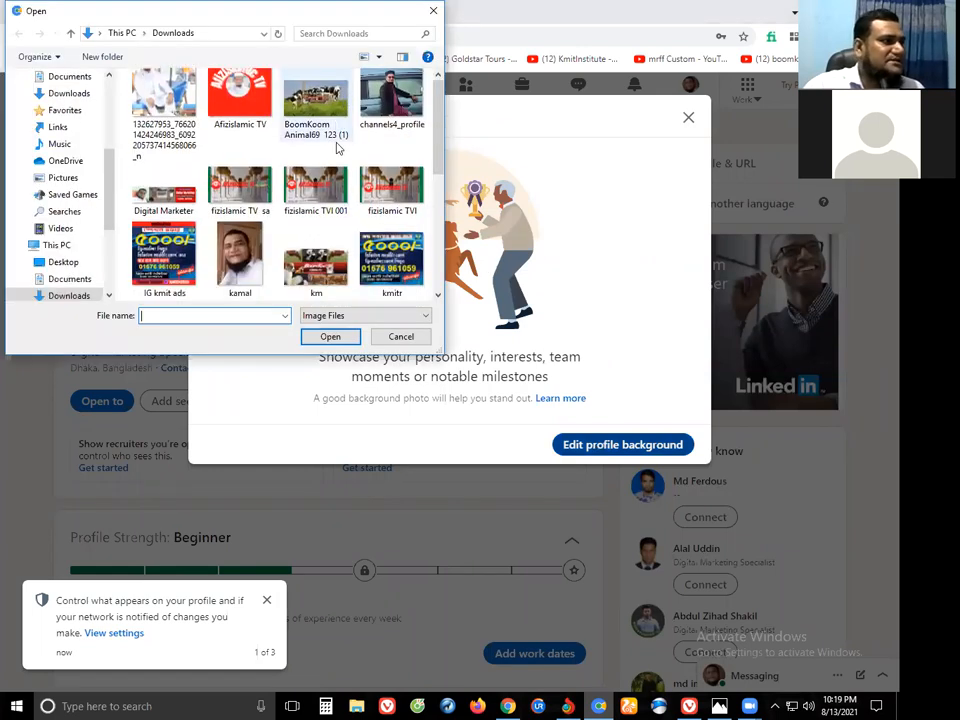
scroll(337, 157, "down", 5)
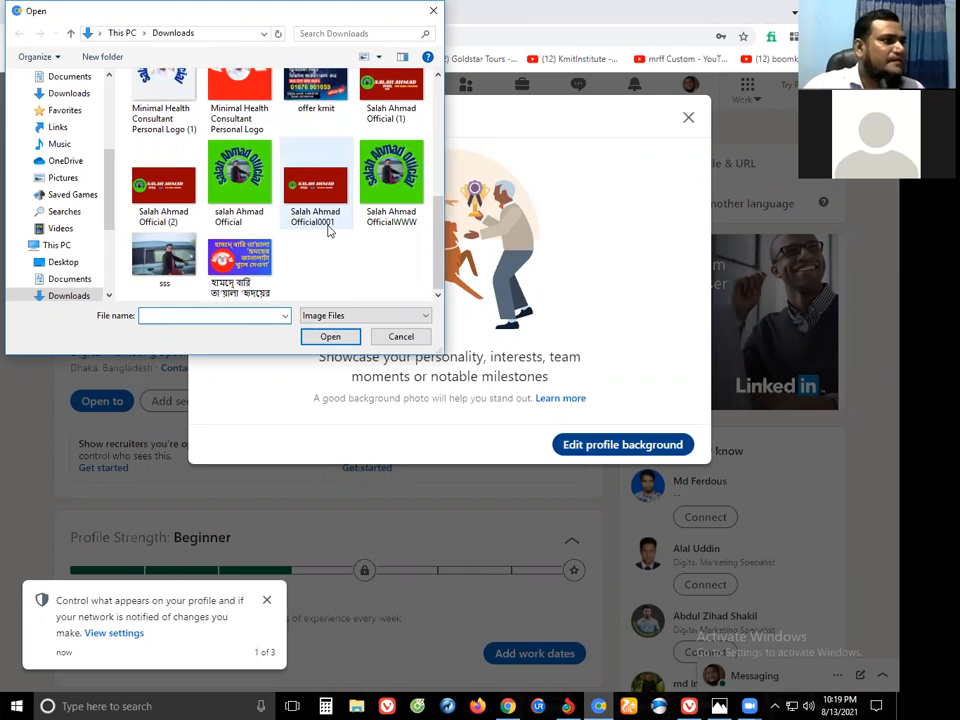
scroll(328, 230, "up", 2)
scroll(328, 228, "up", 1)
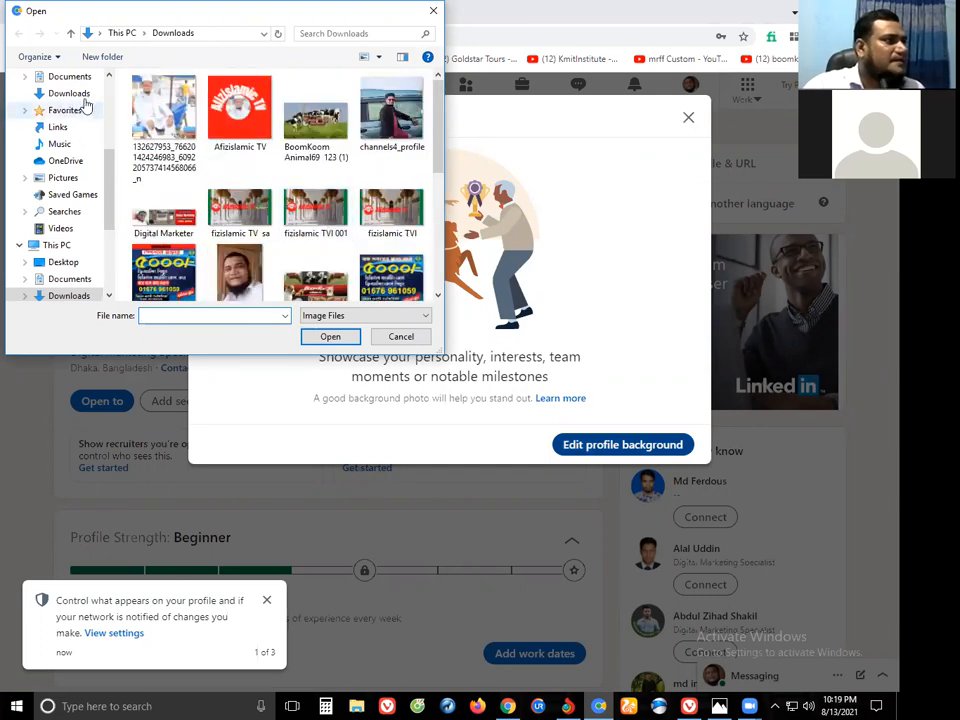
scroll(212, 135, "down", 1)
scroll(212, 135, "down", 1)
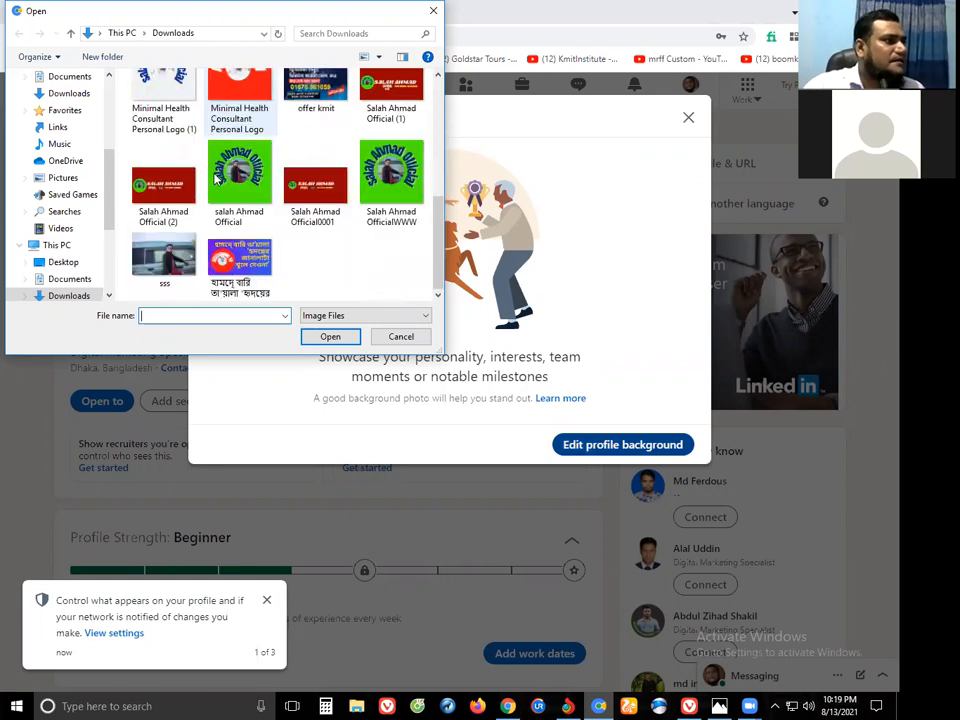
scroll(214, 178, "up", 1)
scroll(214, 178, "up", 1)
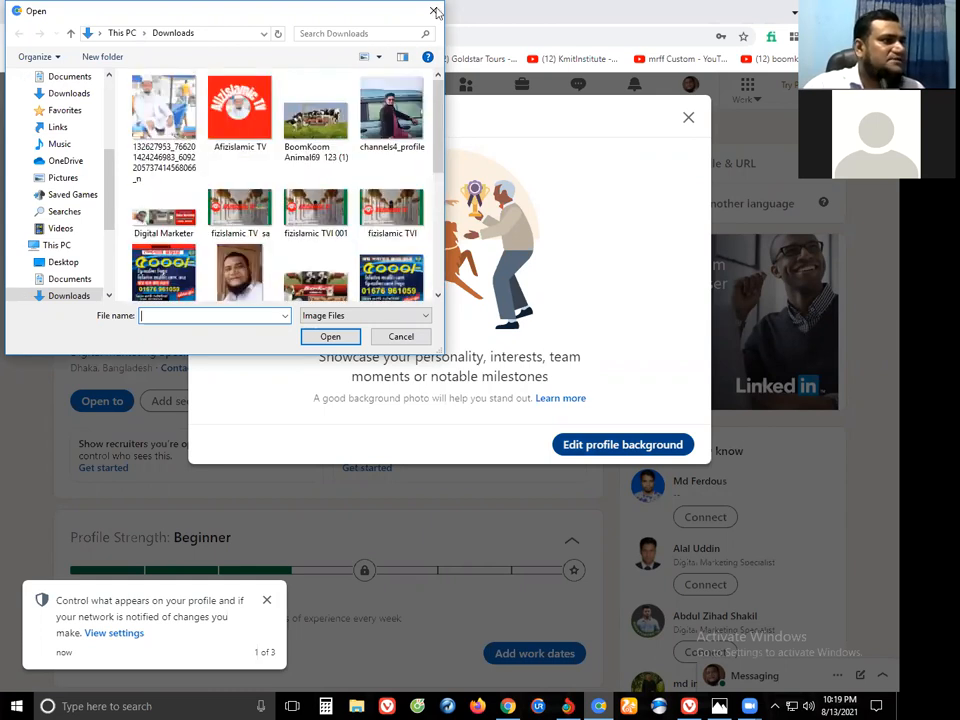
left_click(433, 11)
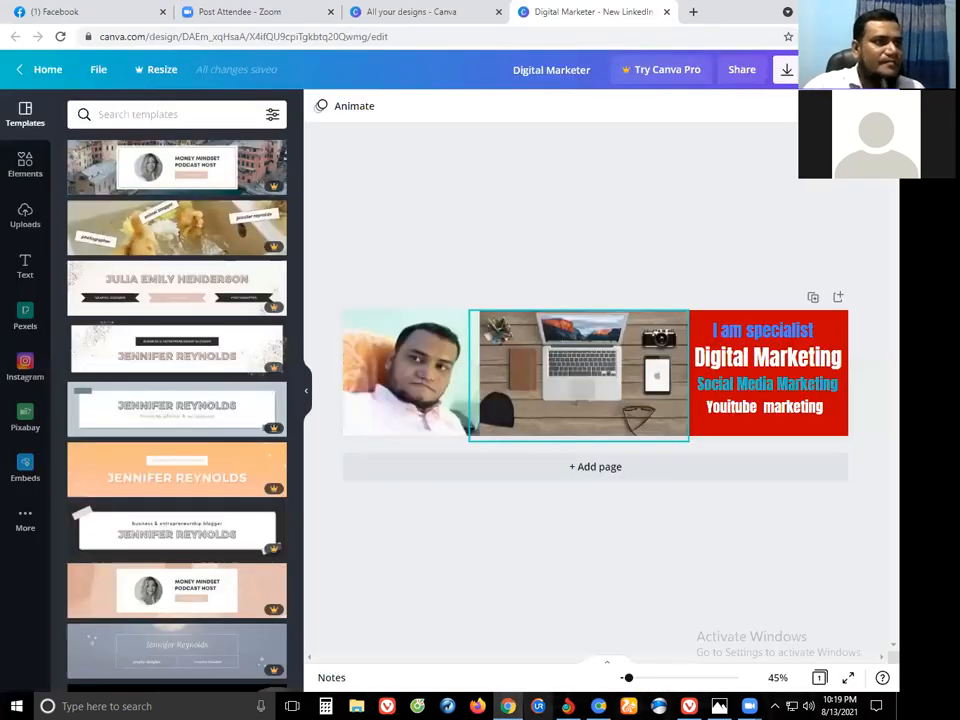
left_click(510, 706)
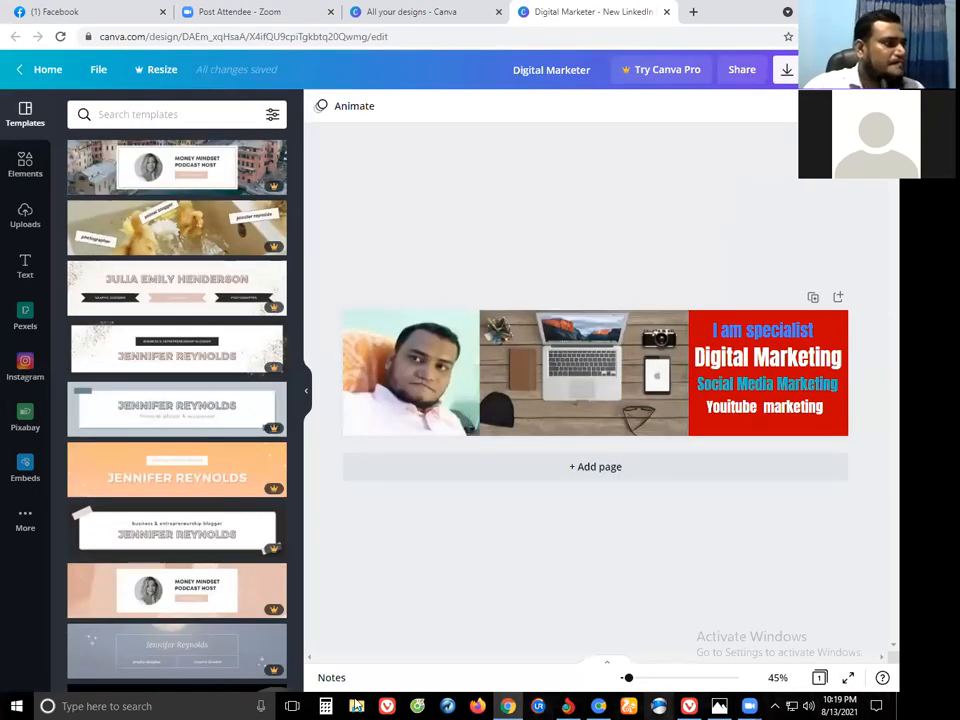
Preview Digital Marketer.png from Downloads, then reopen LinkedIn's background-photo file chooser.
left_click(356, 706)
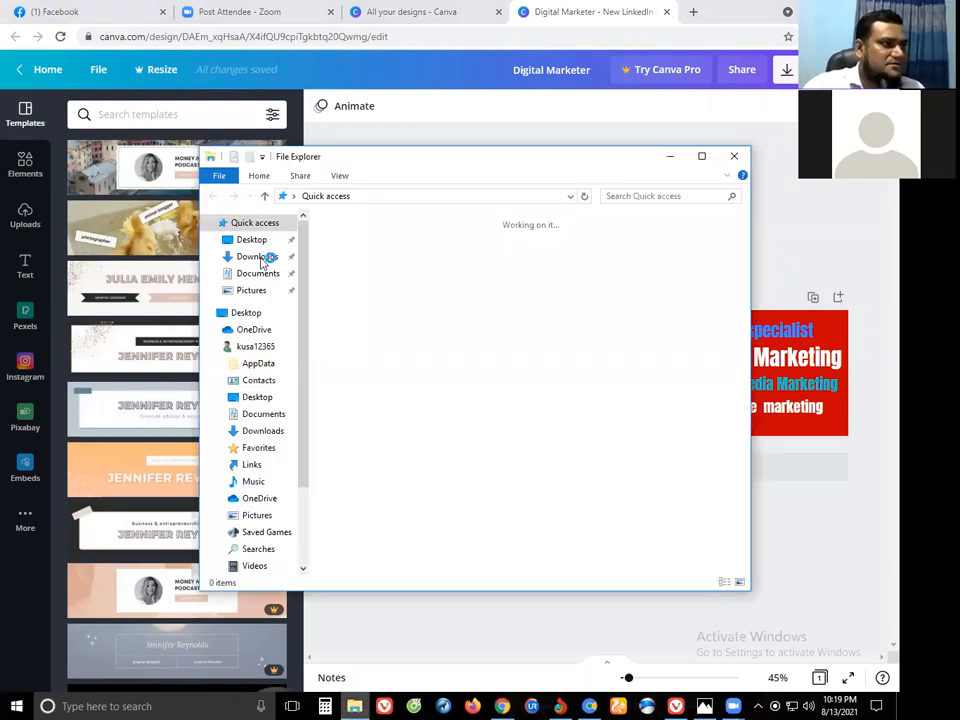
left_click(258, 257)
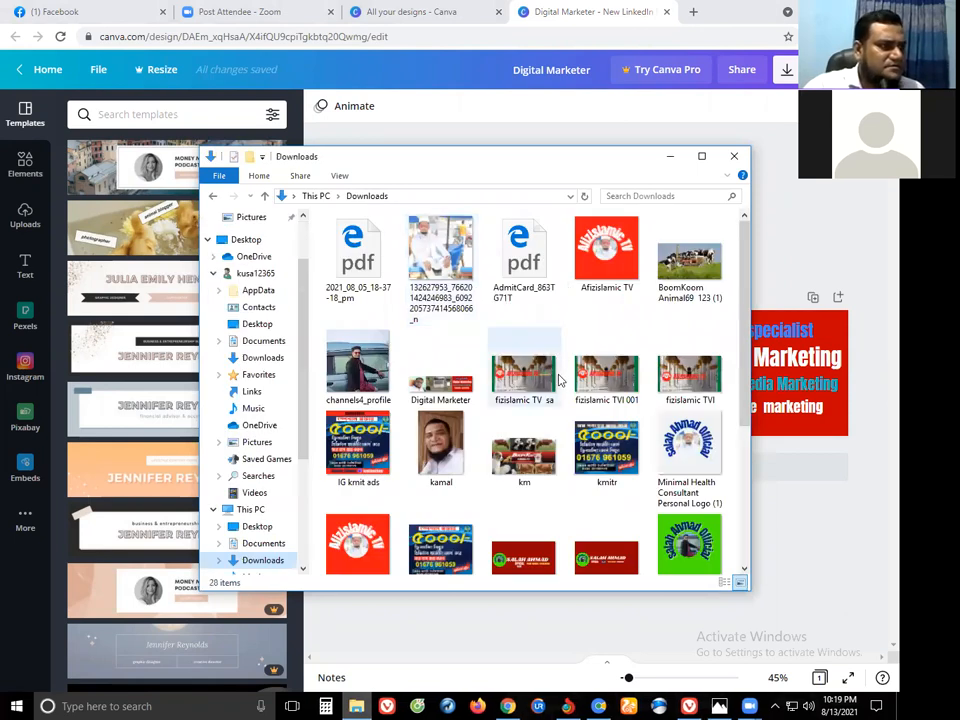
left_click(440, 398)
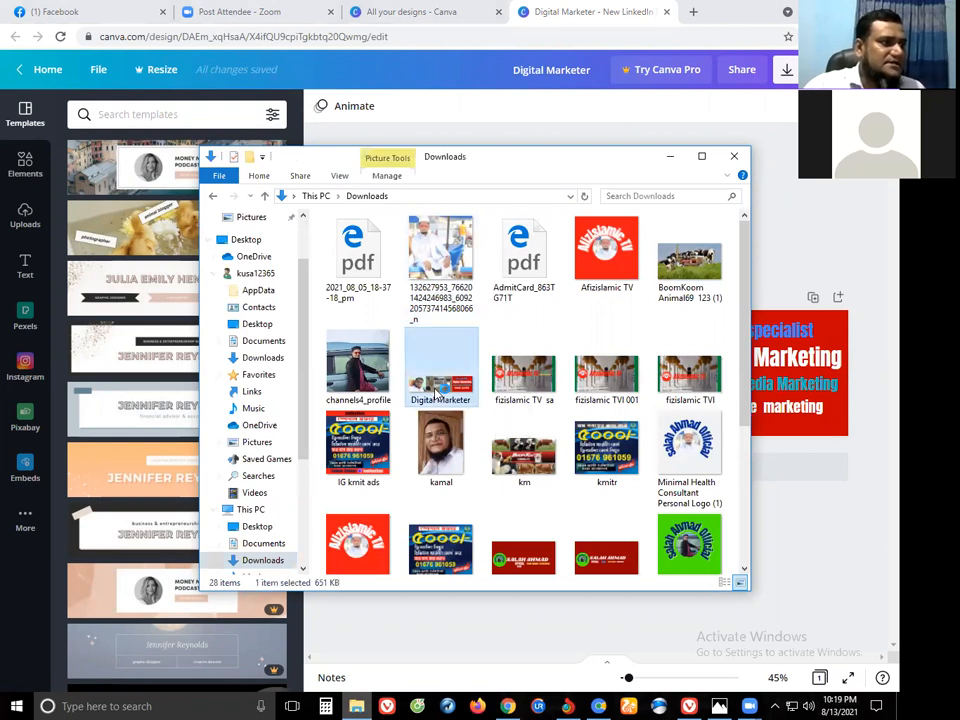
double_click(440, 396)
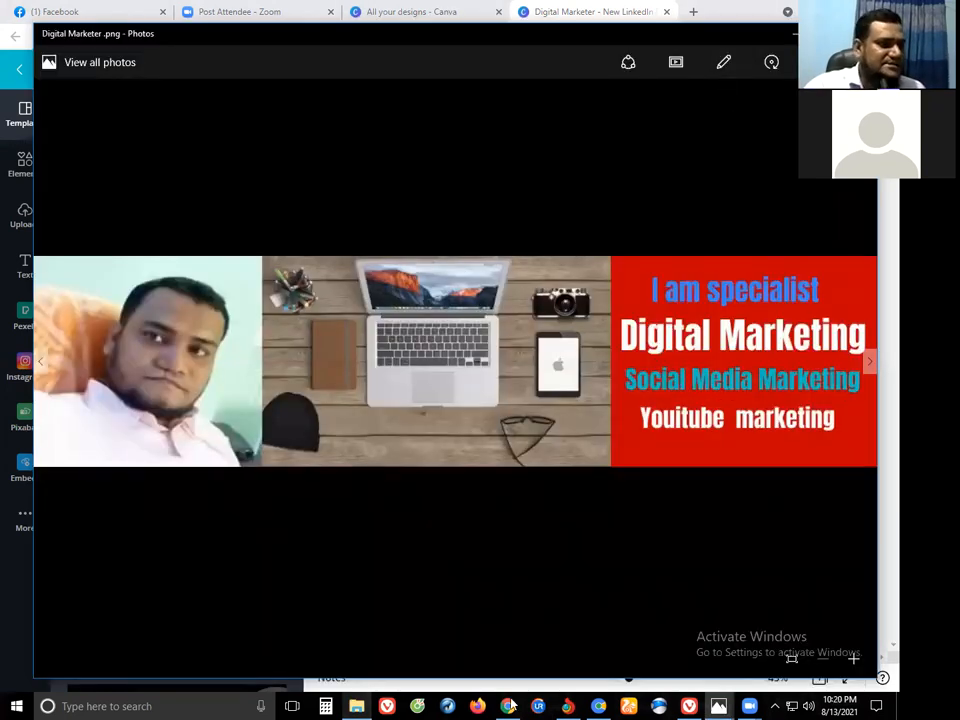
left_click(608, 704)
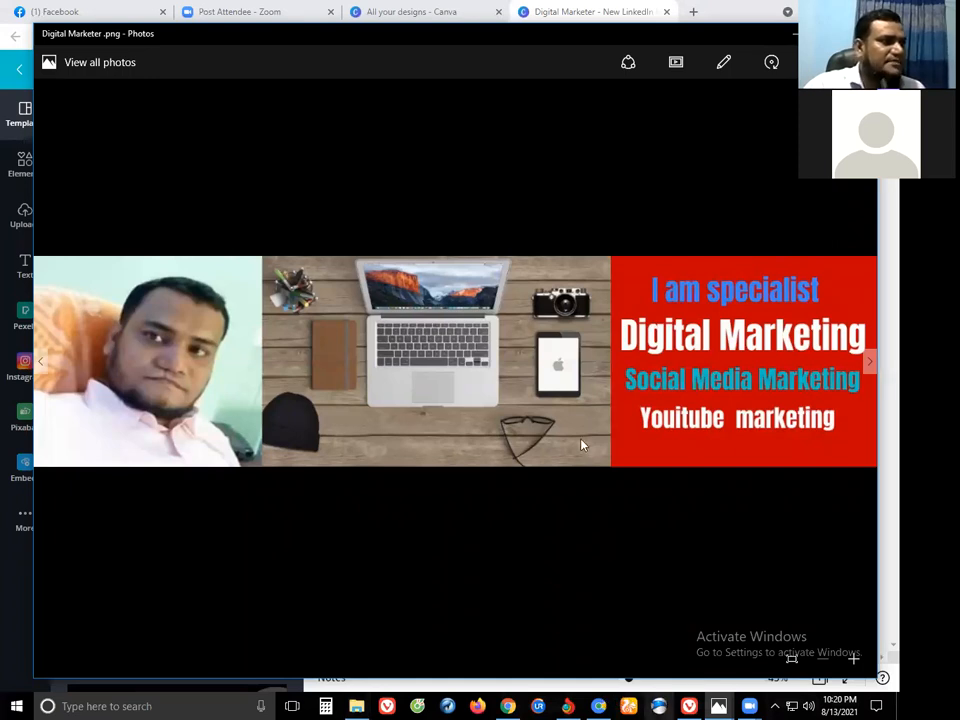
left_click(622, 445)
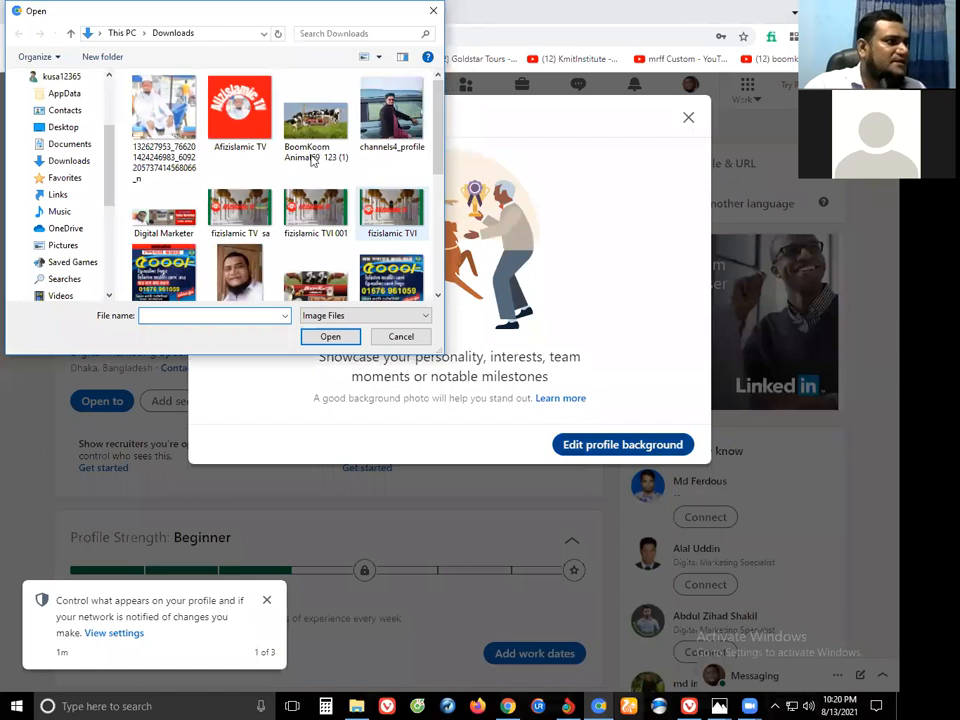
Apply Digital Marketer.png as the LinkedIn background photo, then return to the Canva design.
left_click(164, 215)
key("Return")
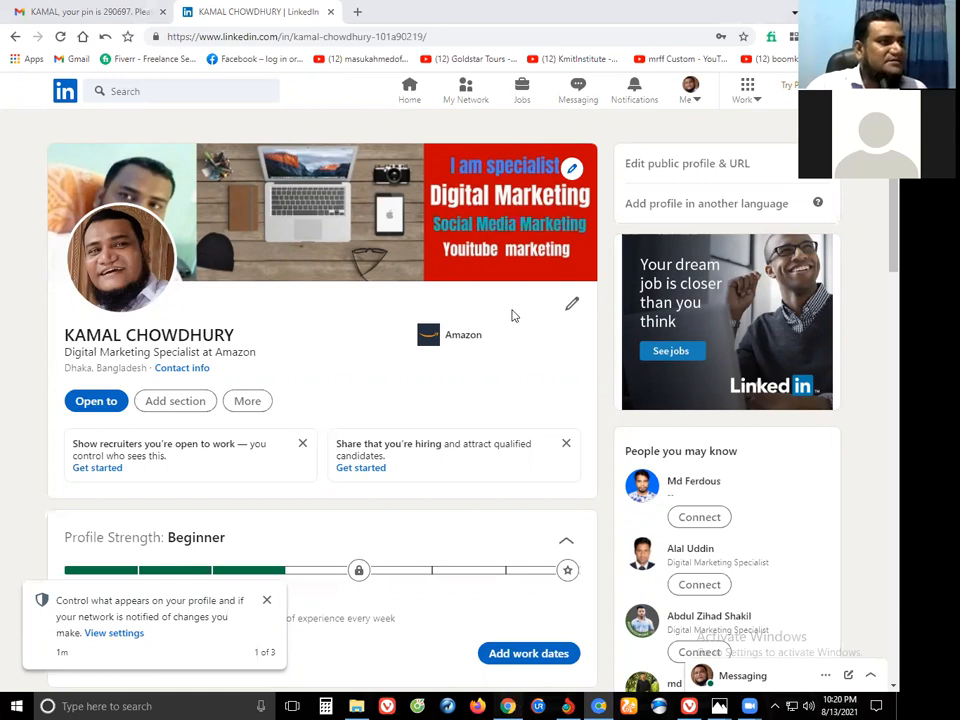
key("alt+Tab")
Add a circle frame on the red area, fit the man's photo inside, and nudge it up-left.
left_click(405, 373)
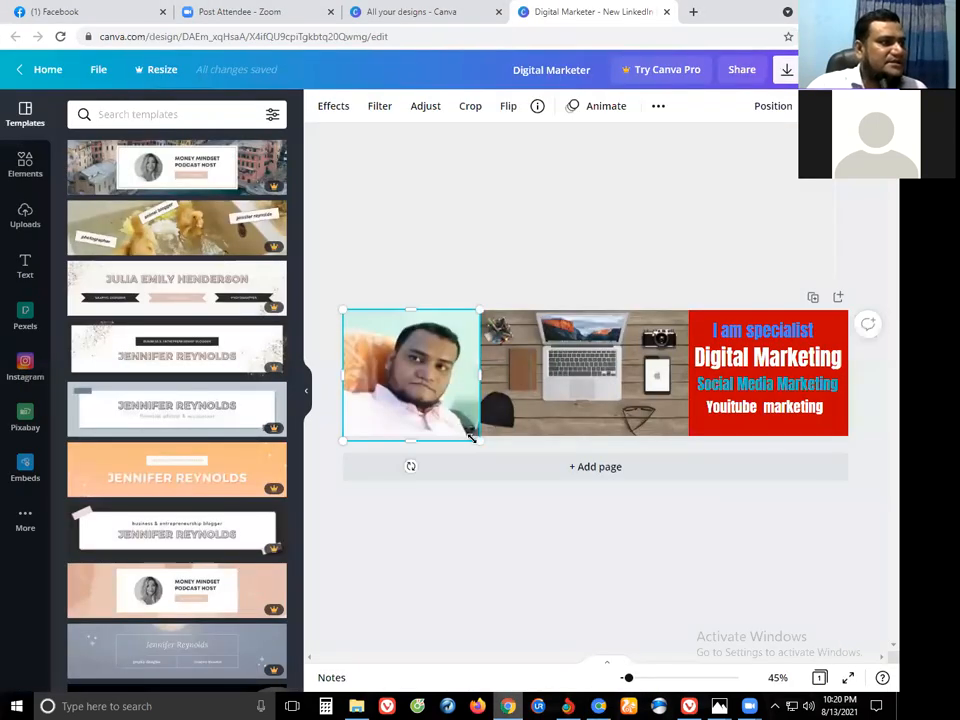
left_click_drag(405, 373, 539, 408)
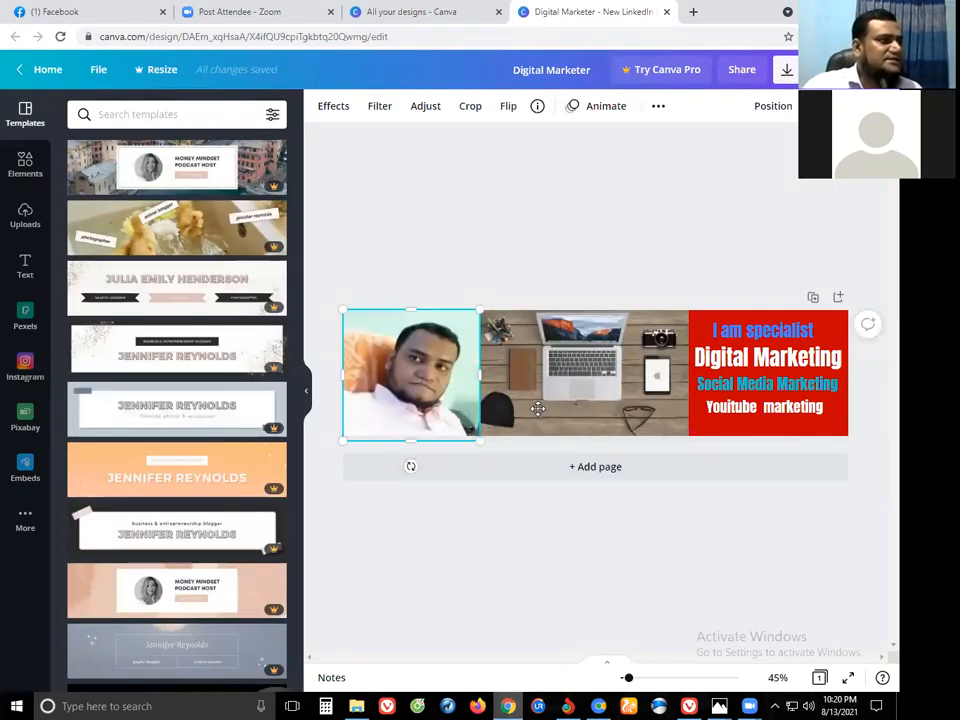
left_click(25, 168)
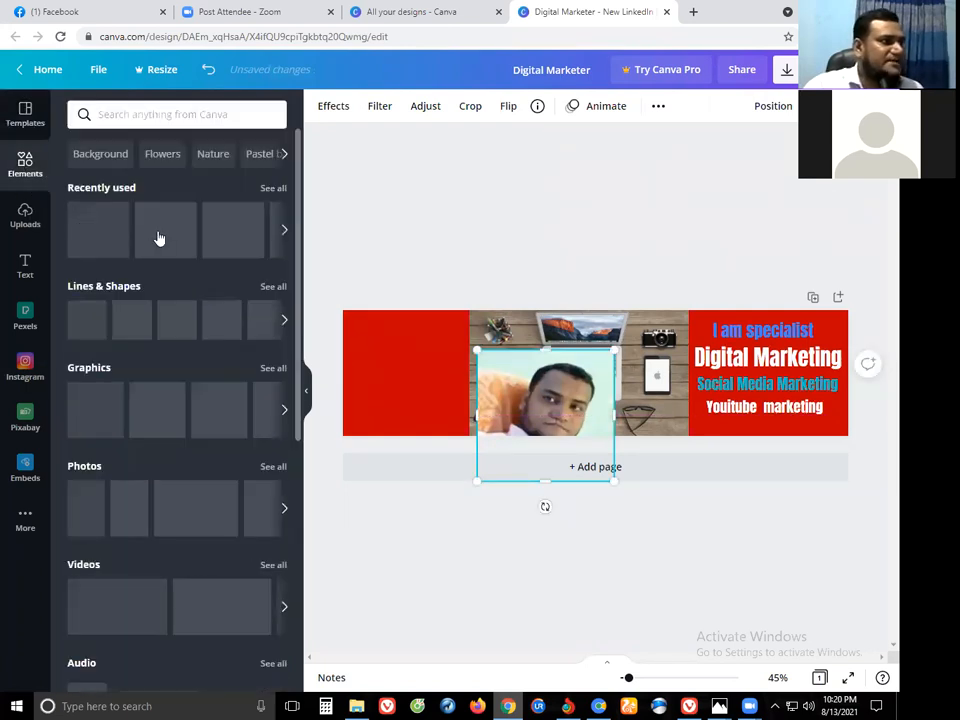
left_click_drag(360, 335, 470, 368)
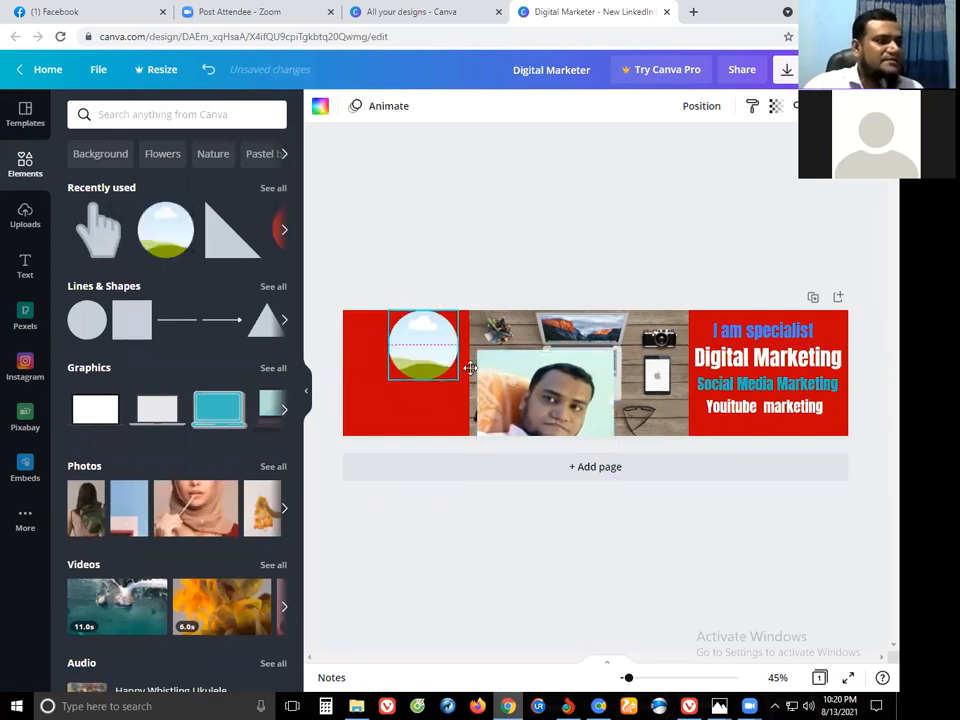
left_click(527, 393)
left_click_drag(540, 400, 437, 356)
key("Up")
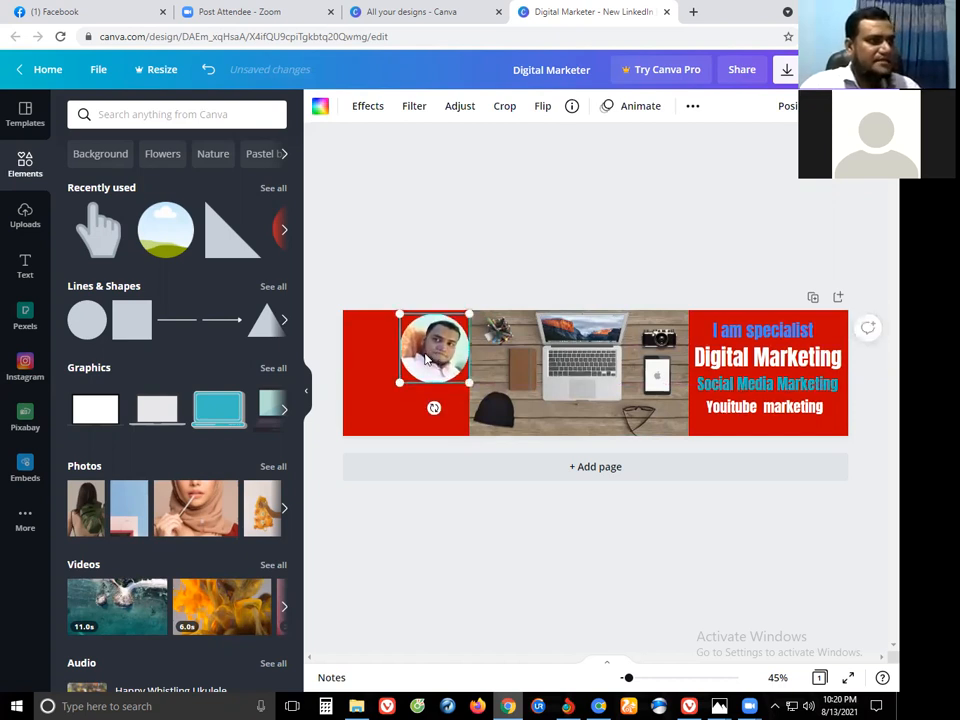
key("Left")
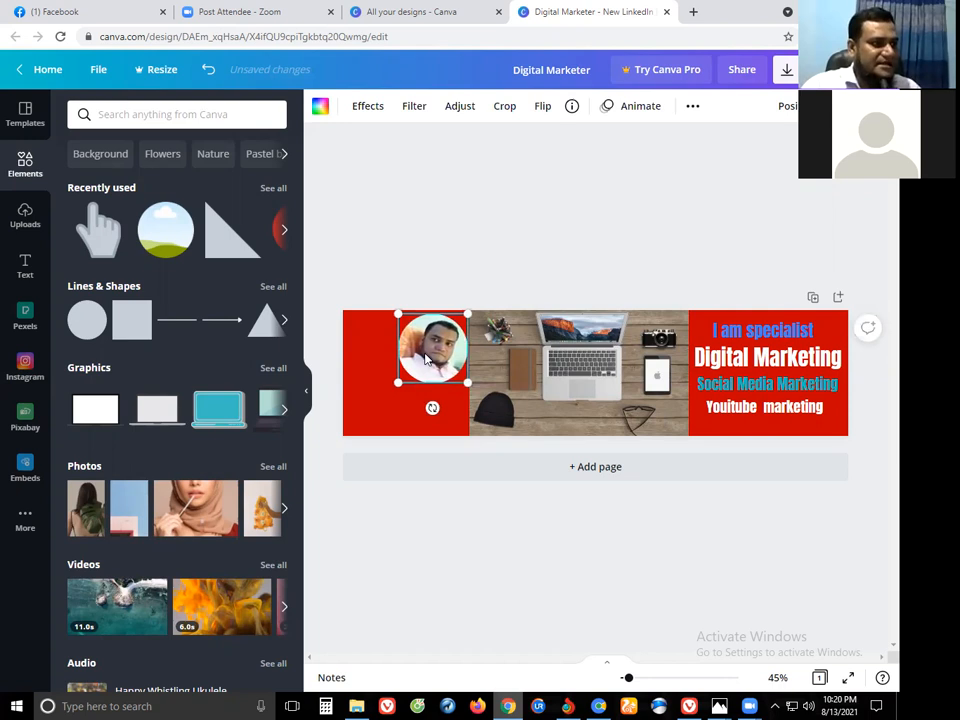
key("Left")
key("Left")
key("Left")
key("Left")
Open LinkedIn's Background photo editor to change the banner, then go back to Canva.
left_click(482, 573)
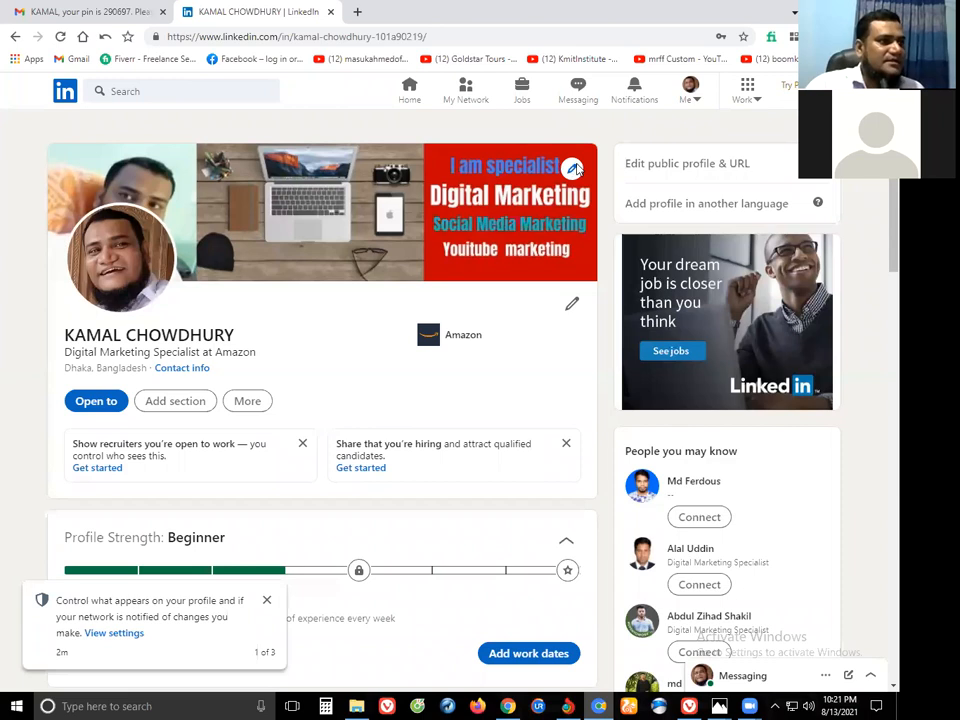
left_click(573, 169)
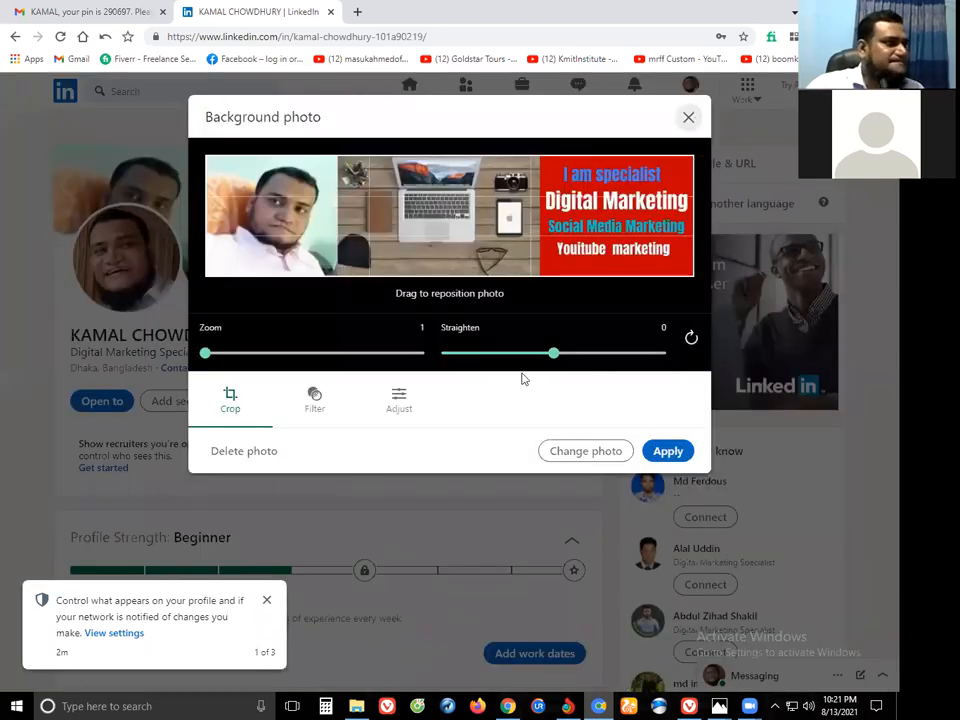
left_click(595, 459)
left_click(515, 705)
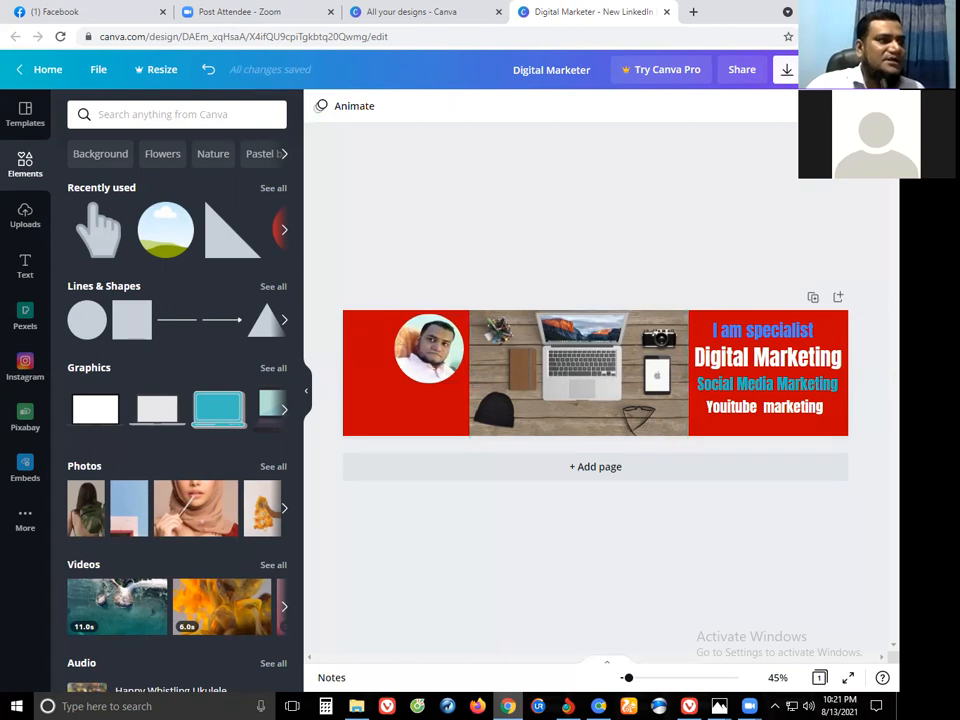
Export the banner as a PNG and show Chrome's full downloads list.
left_click(786, 69)
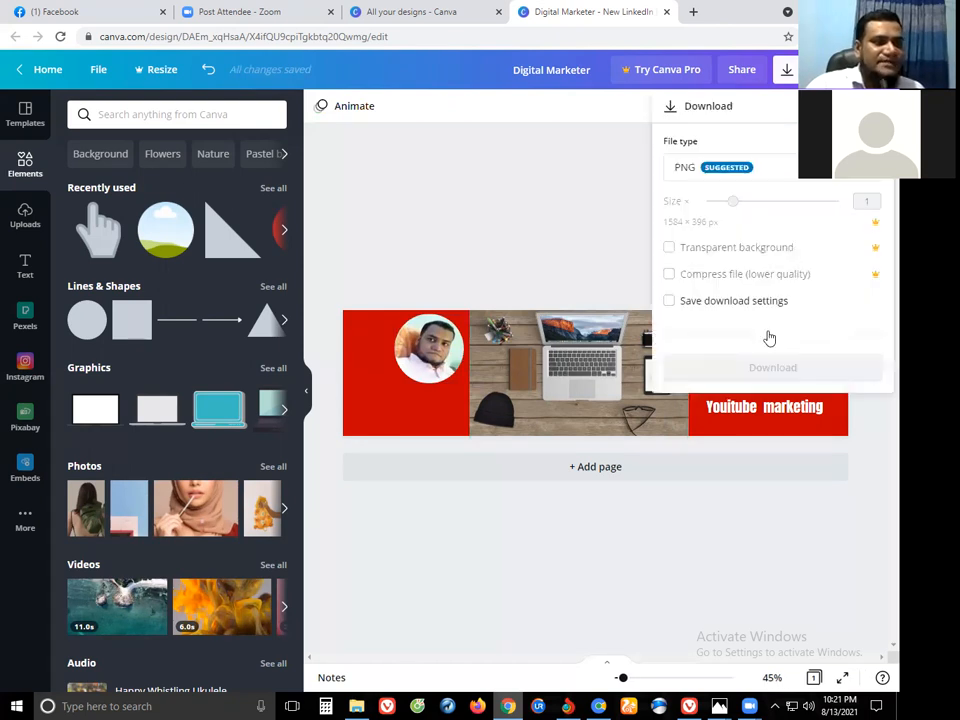
left_click(762, 333)
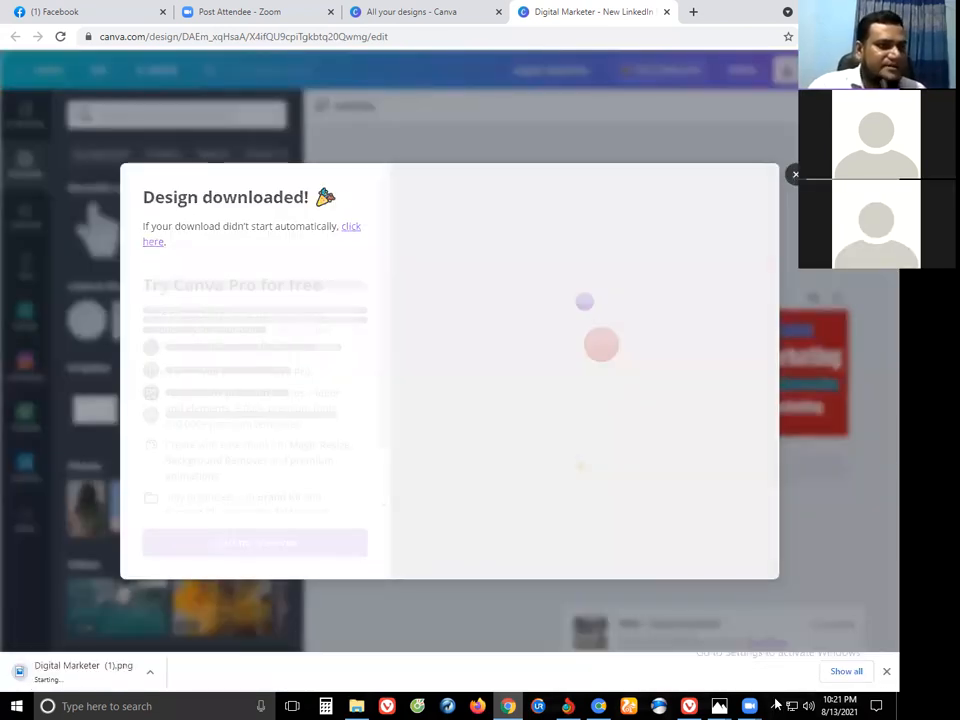
left_click(846, 671)
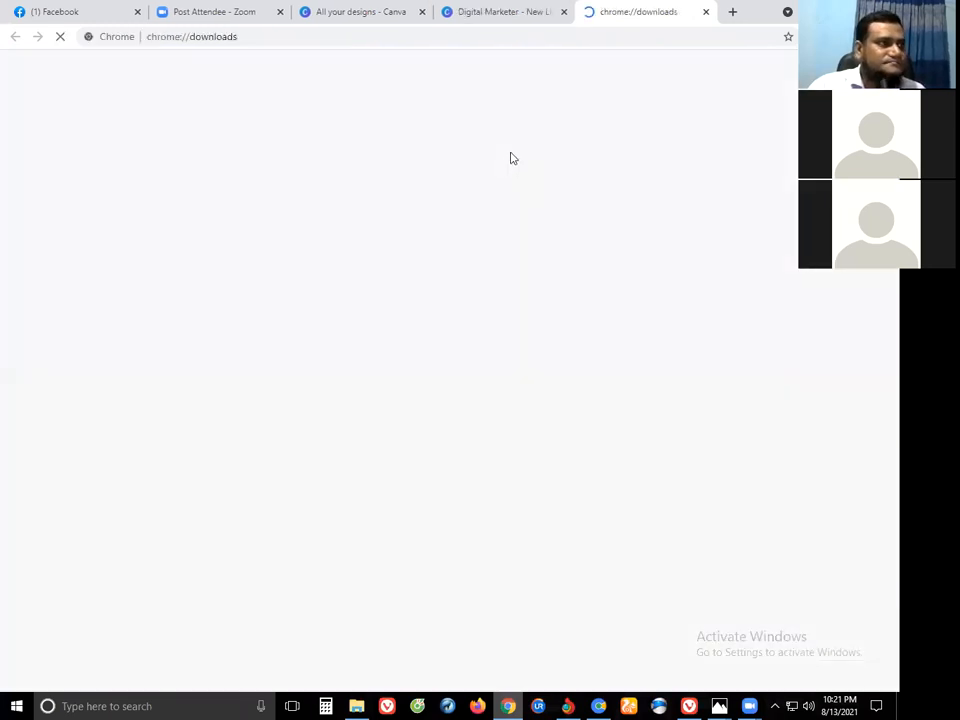
Show Digital Marketer (1).png in its folder and preview it in Photos.
left_click(324, 204)
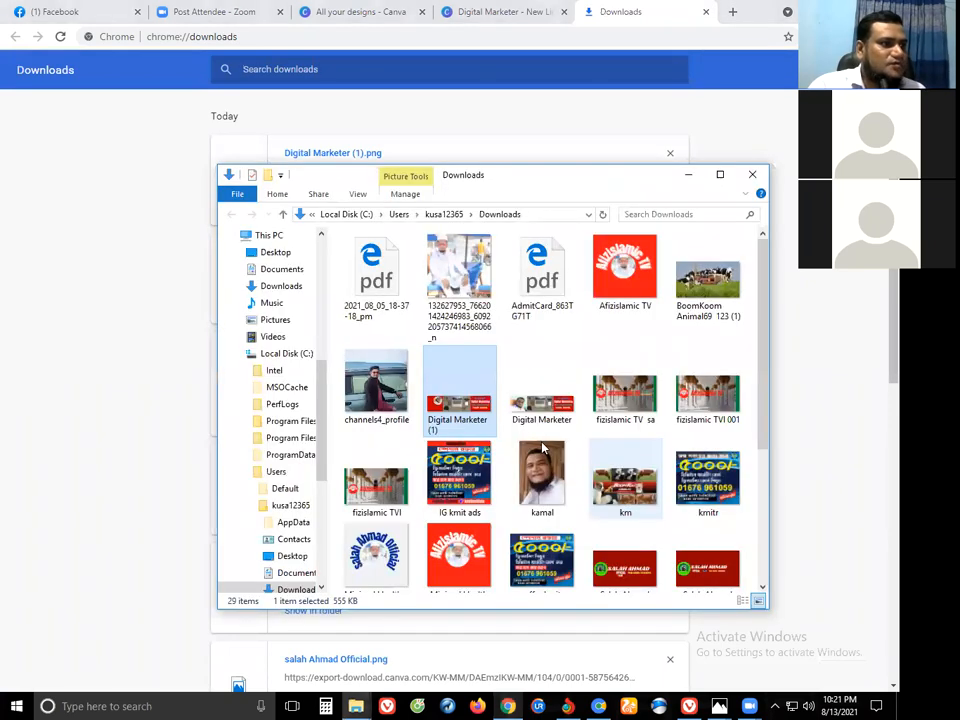
double_click(474, 378)
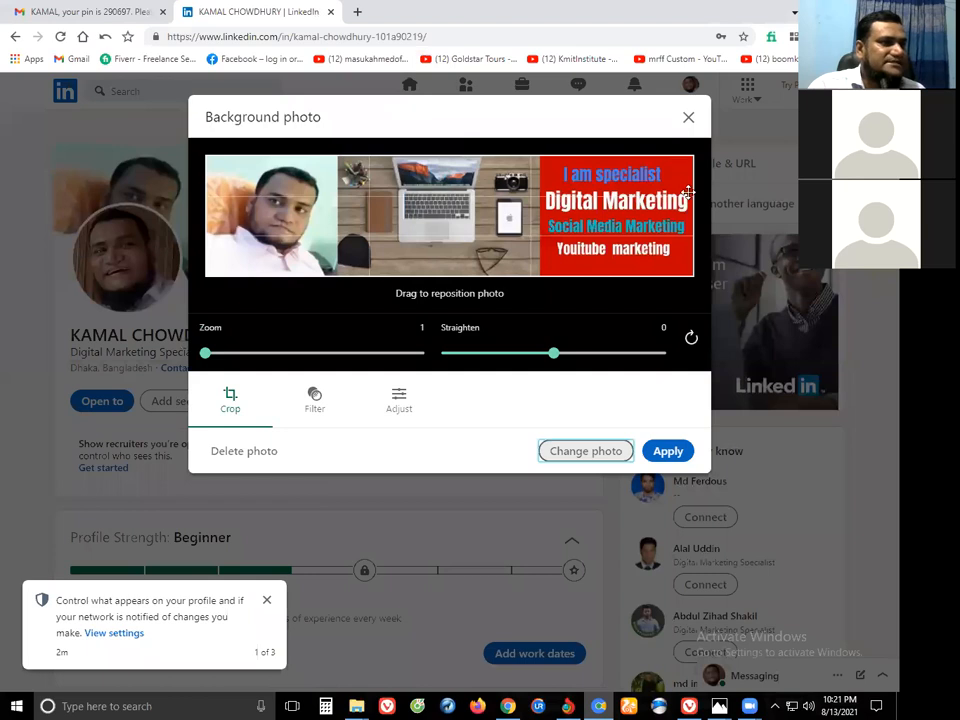
Replace the LinkedIn background with Digital Marketer (1).png, apply it, and reload the profile.
left_click(594, 454)
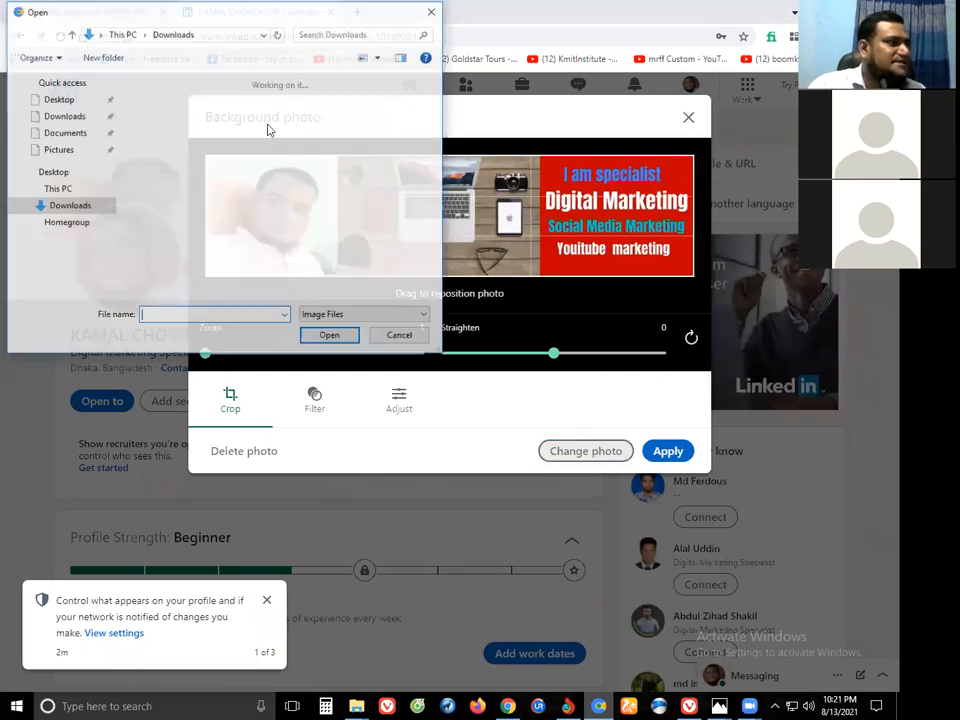
scroll(240, 165, "down", 1)
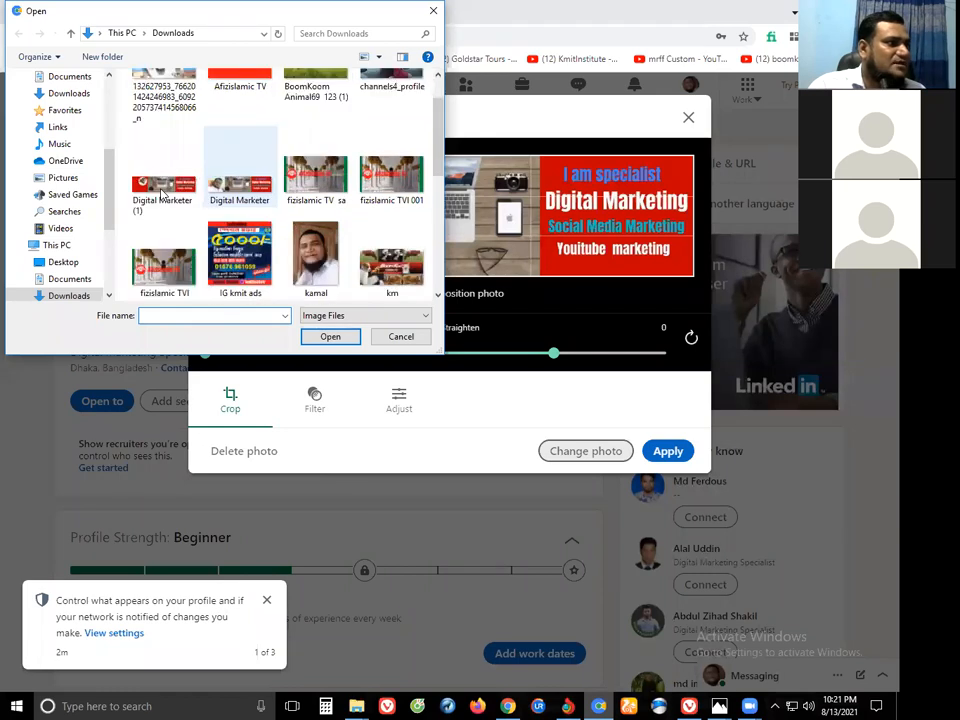
left_click(328, 337)
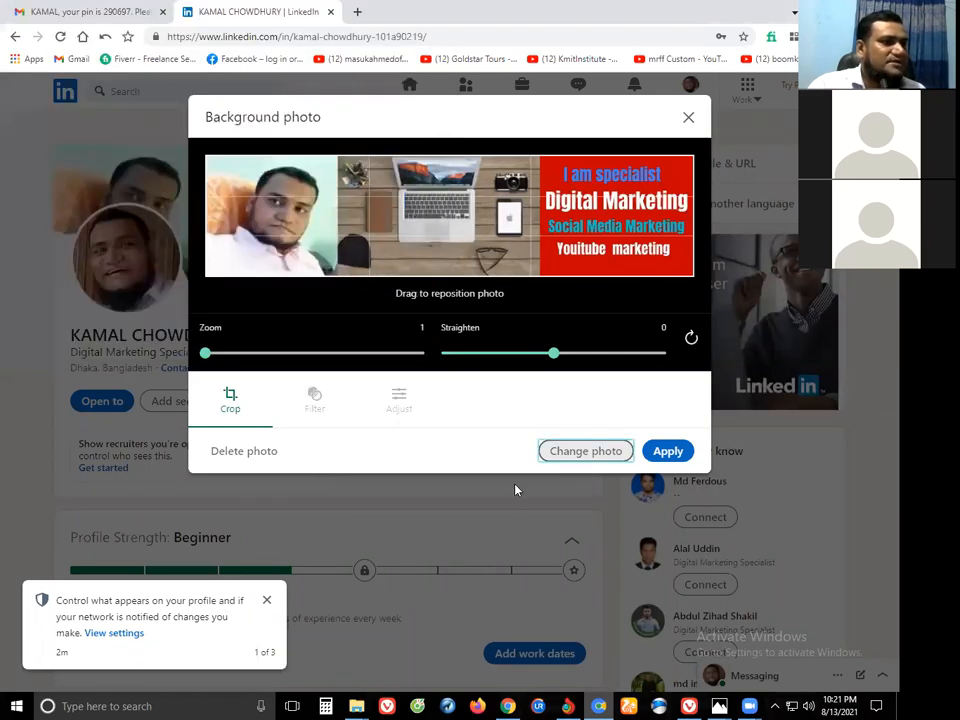
left_click(659, 457)
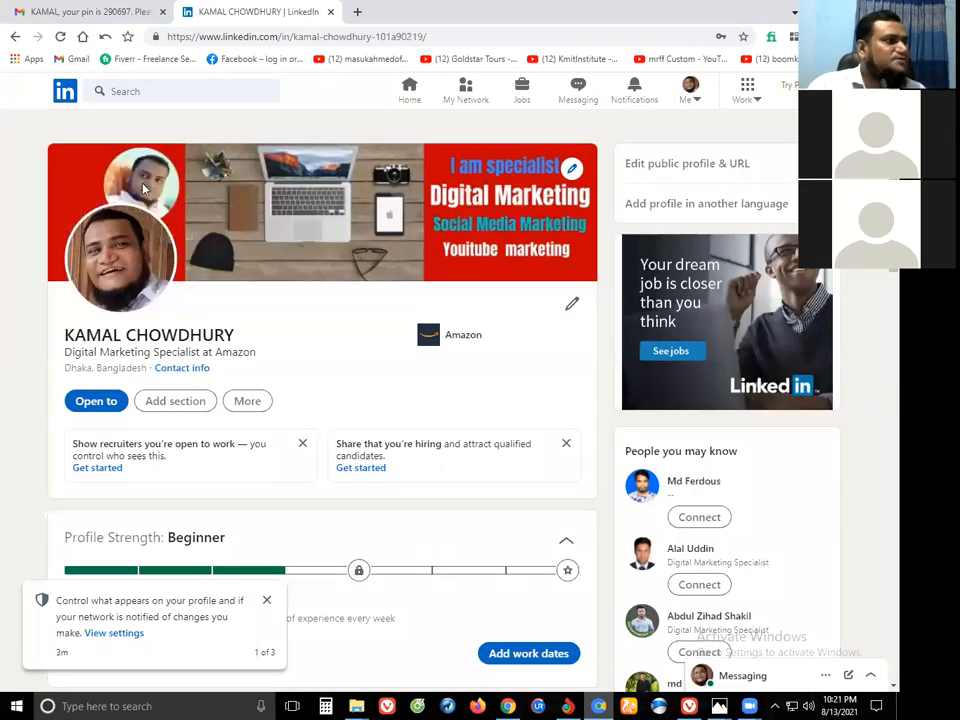
left_click(267, 603)
left_click(61, 37)
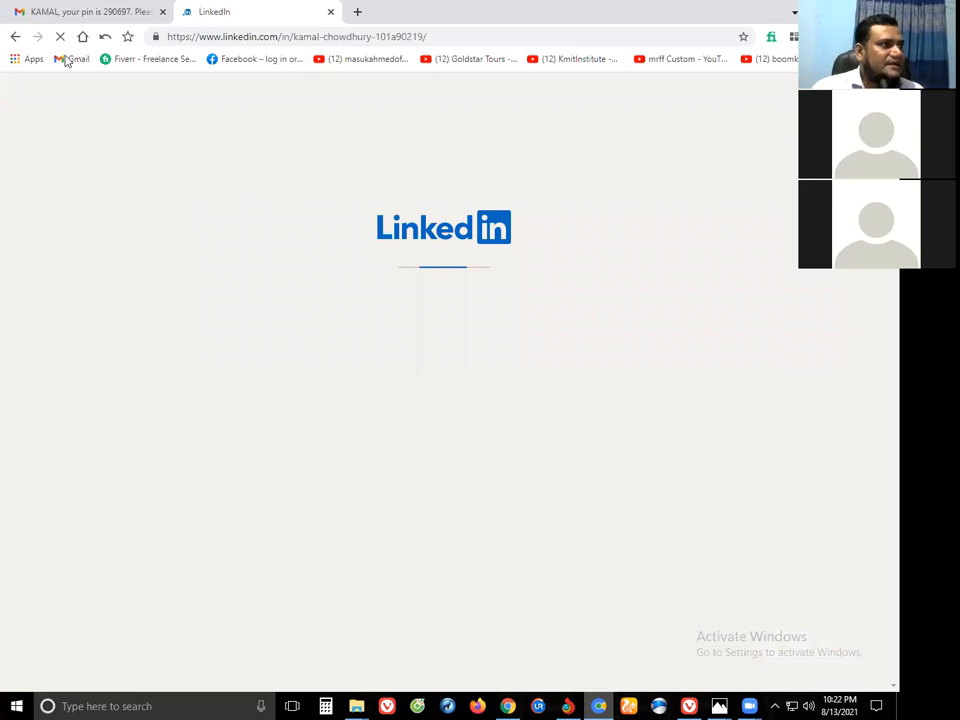
Check the LinkedIn confirmation email in Gmail, then return to the LinkedIn profile tab.
left_click(86, 13)
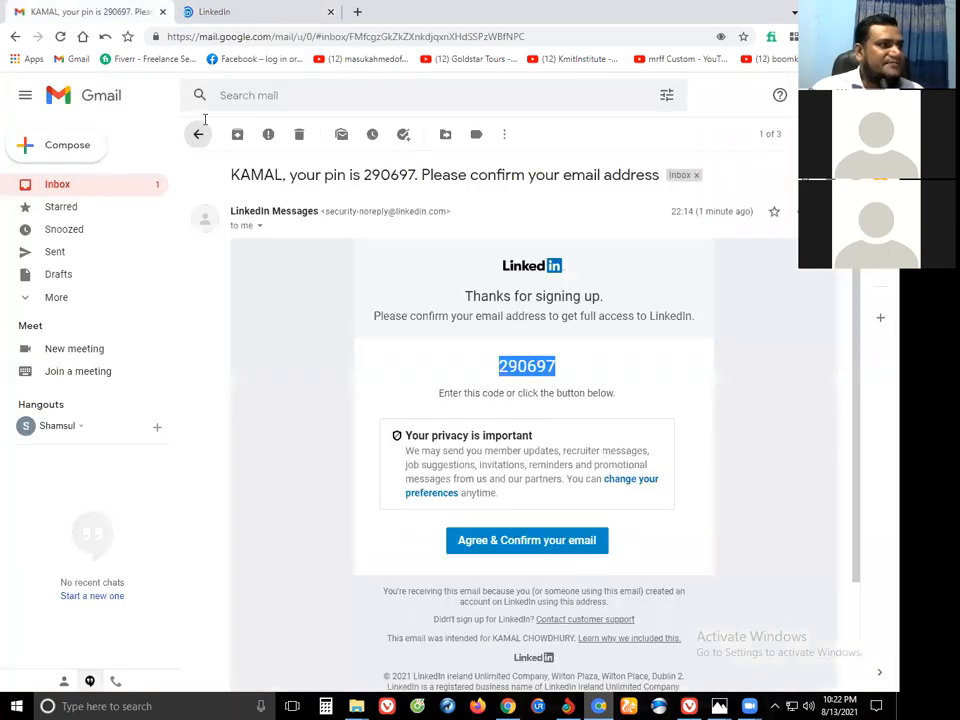
left_click(200, 132)
left_click(275, 14)
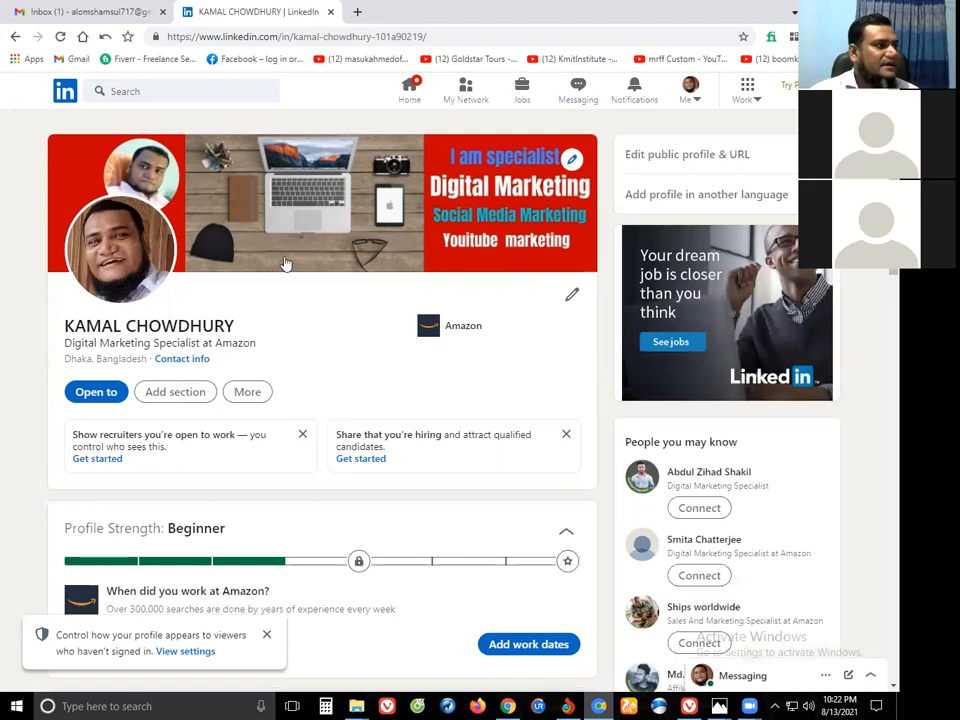
scroll(202, 322, "down", 2)
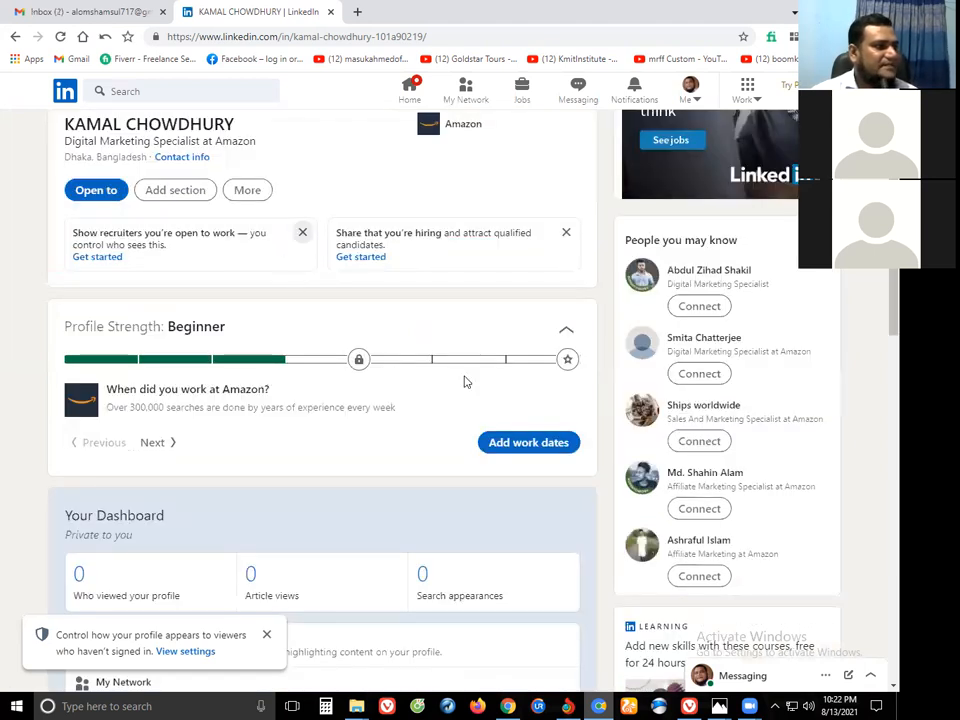
scroll(516, 293, "down", 2)
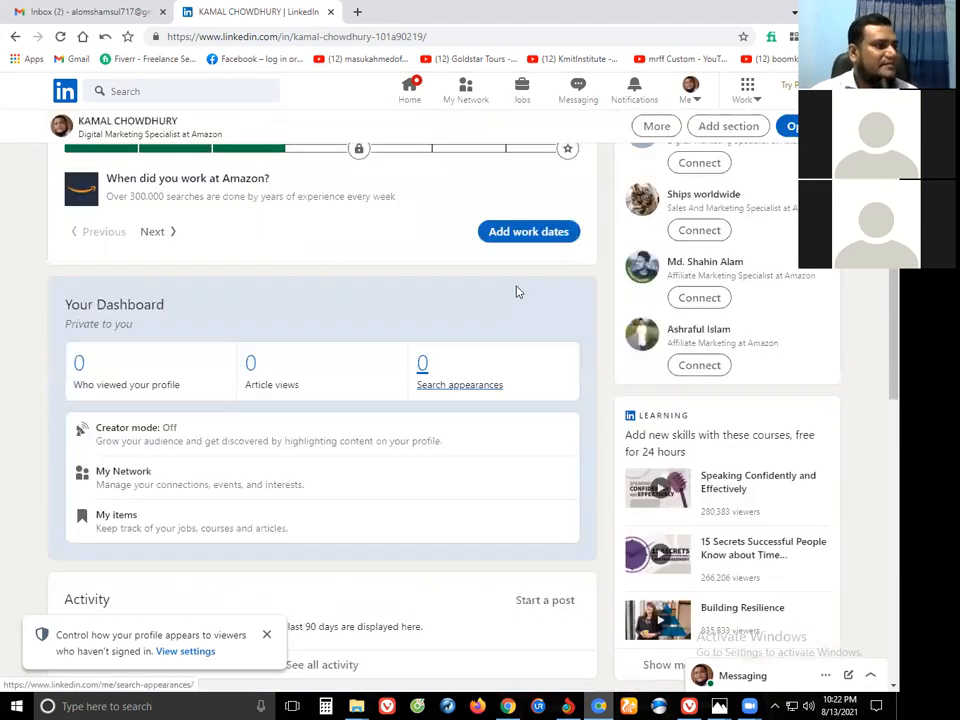
scroll(516, 292, "up", 1)
scroll(298, 322, "up", 1)
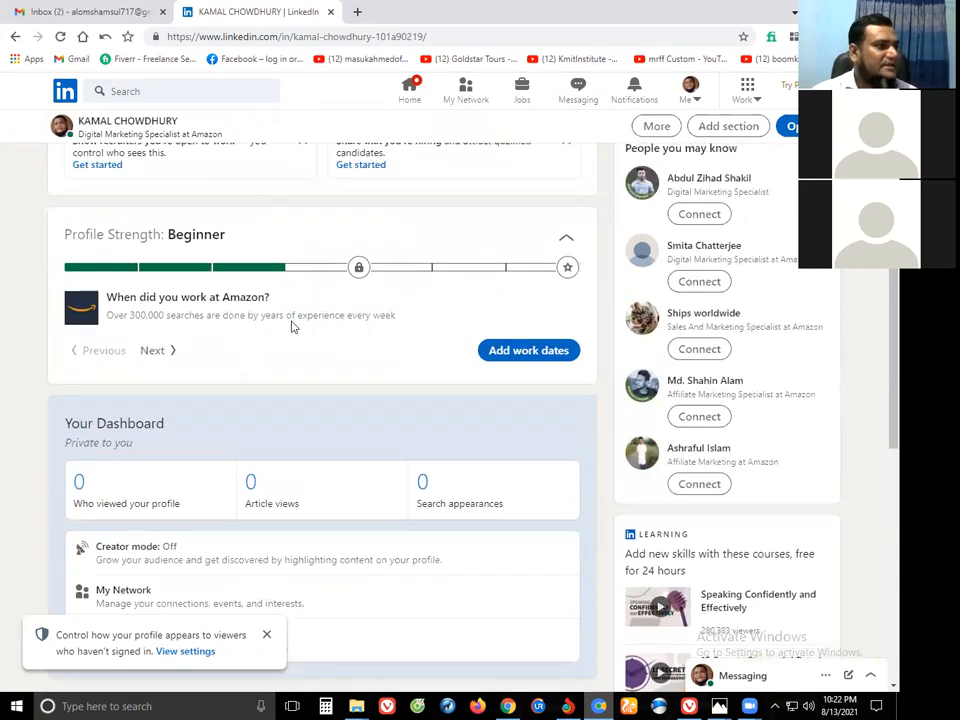
scroll(300, 330, "down", 5)
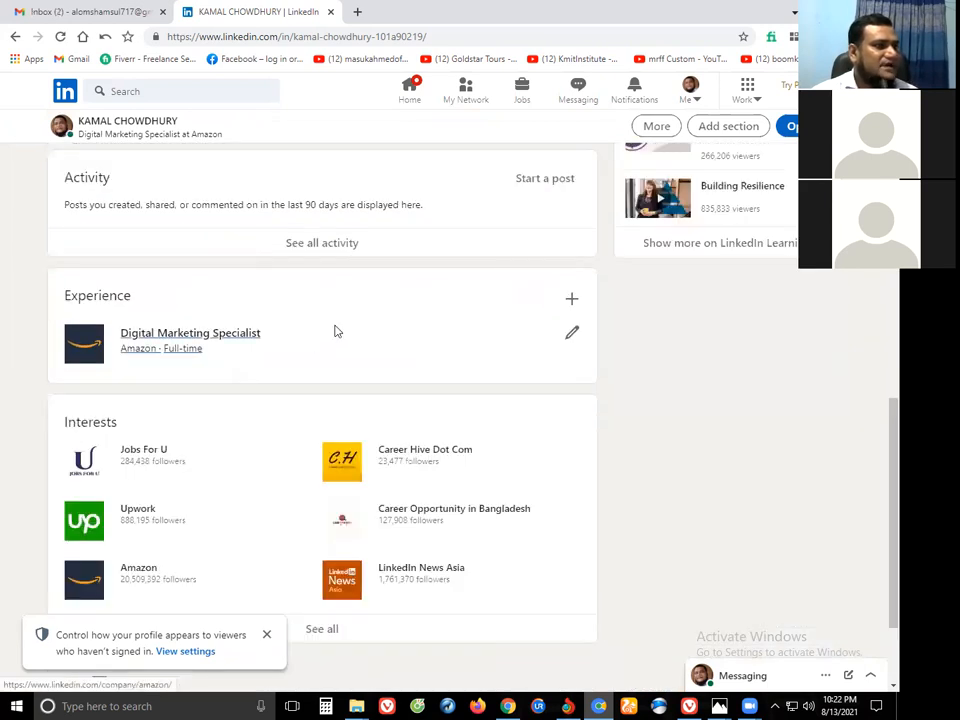
scroll(336, 331, "up", 3)
scroll(536, 347, "up", 2)
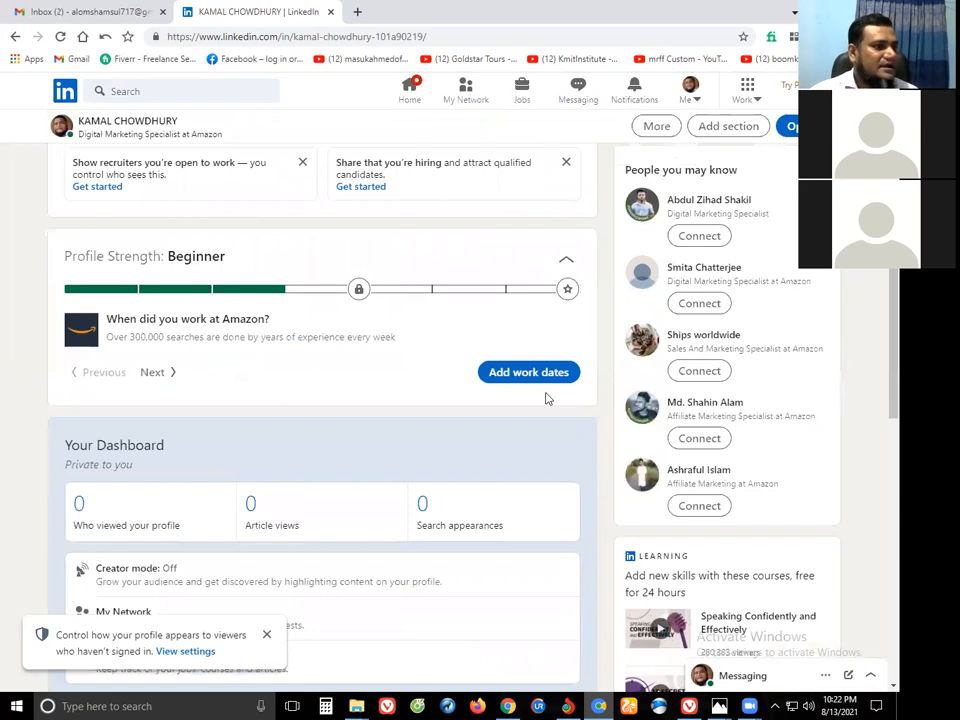
scroll(546, 398, "up", 2)
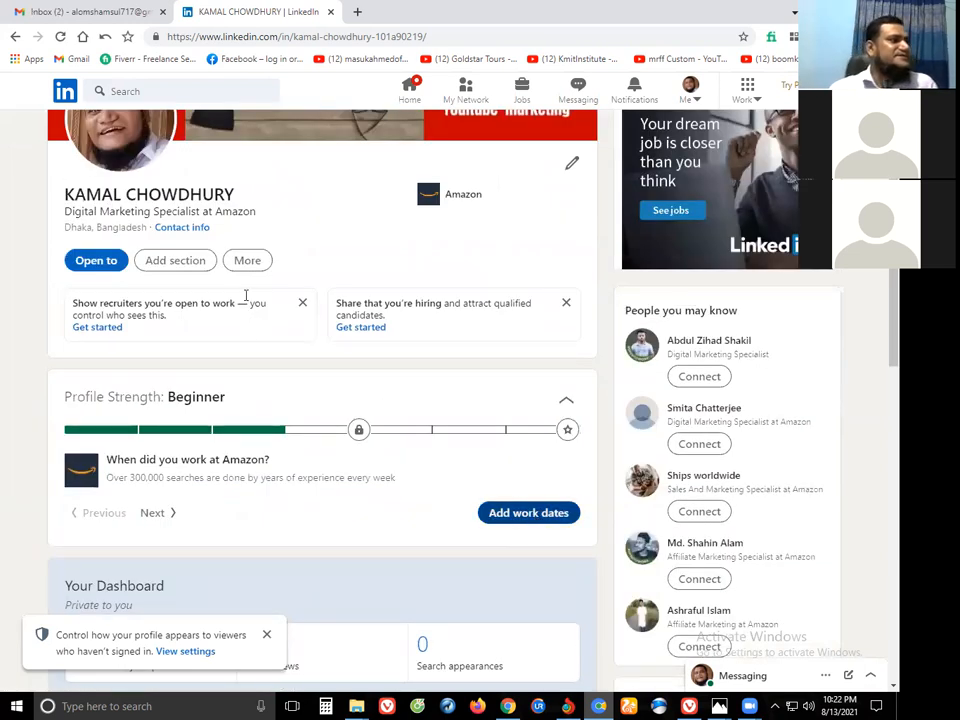
scroll(245, 296, "up", 2)
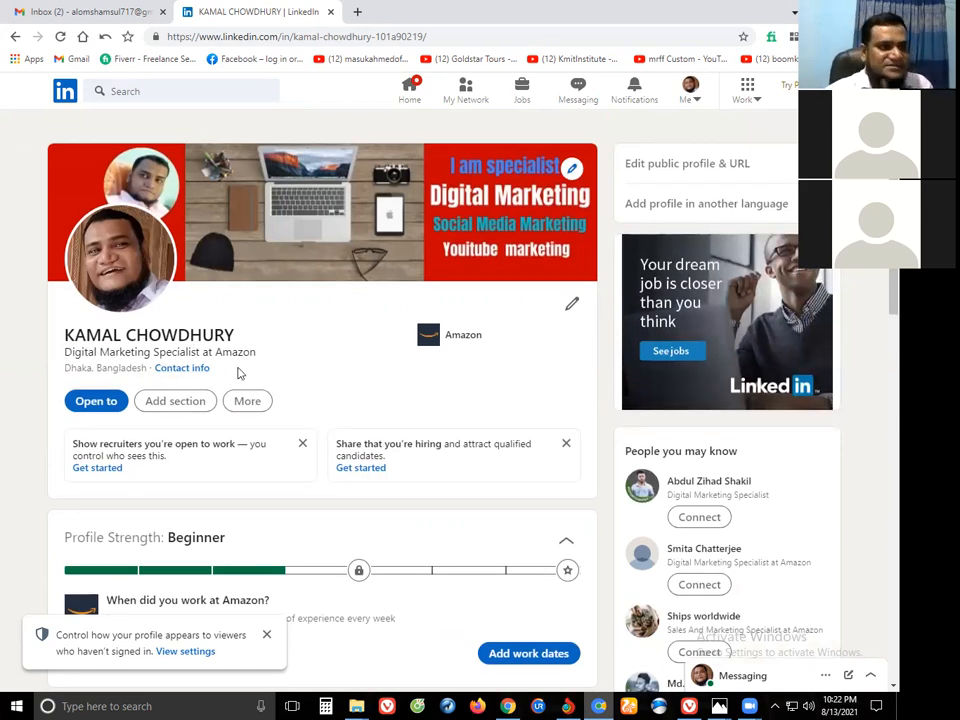
left_click(568, 305)
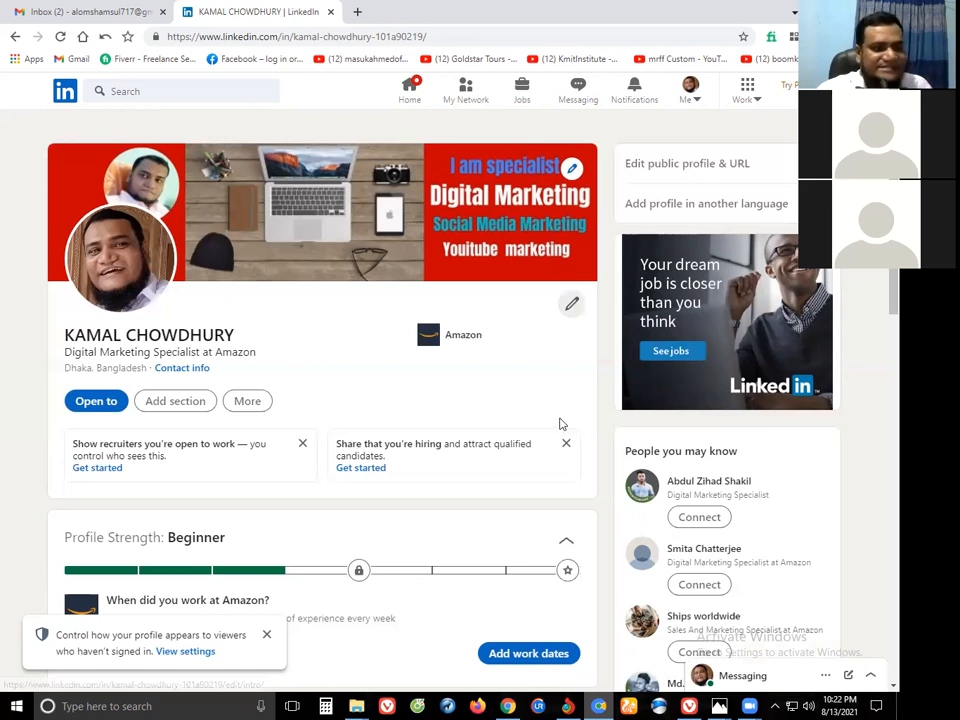
scroll(557, 427, "down", 2)
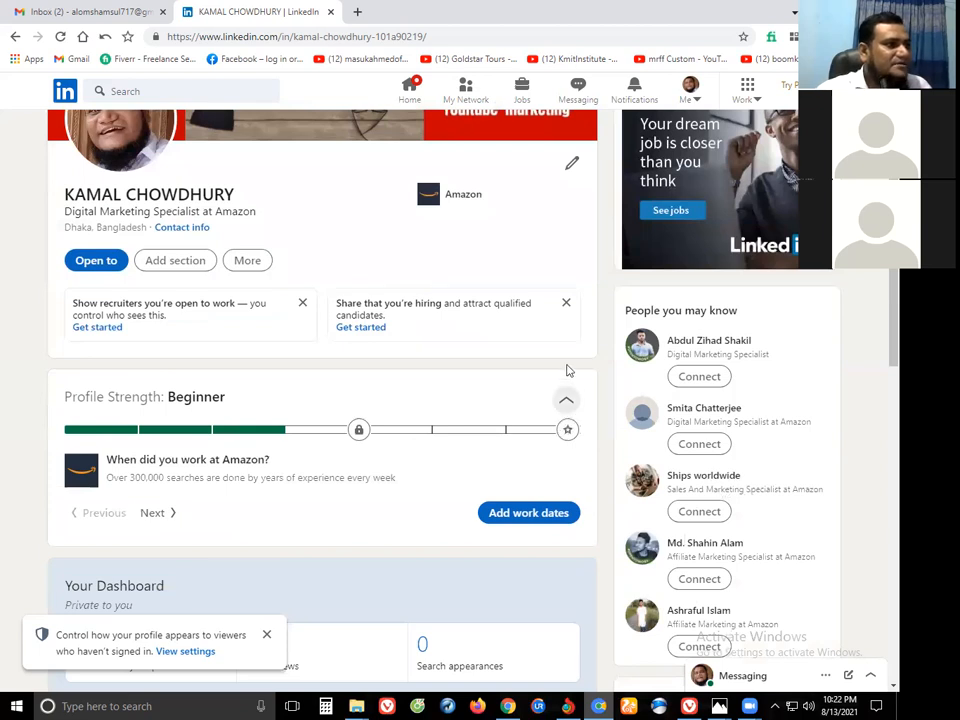
scroll(568, 371, "up", 2)
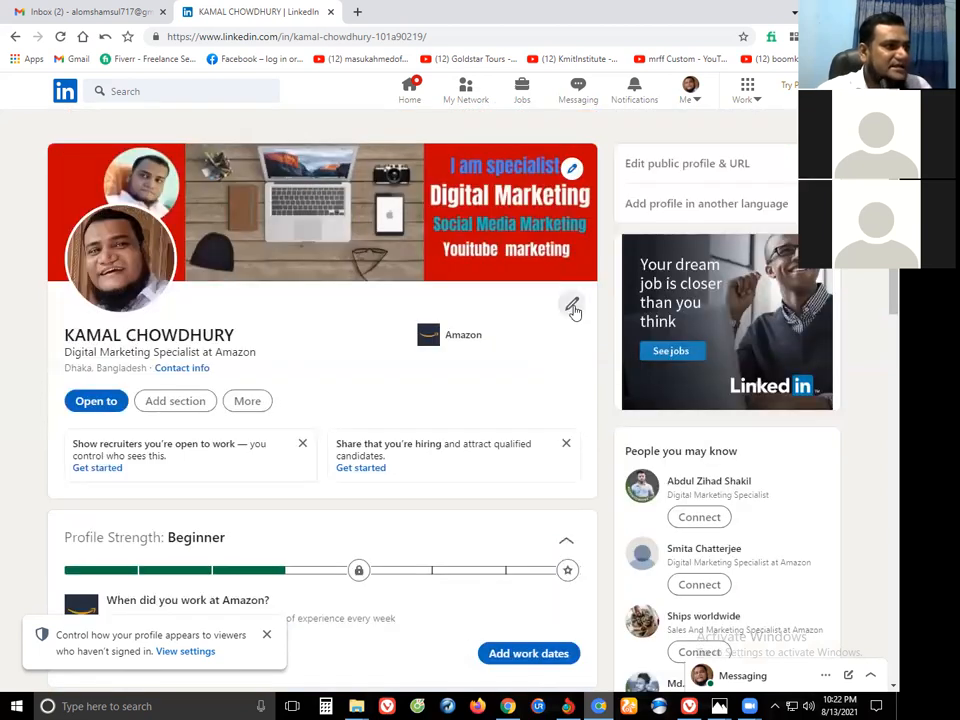
Save the intro headlined Digital Marketing Specialist at Amazon, then scroll down the profile.
left_click(572, 305)
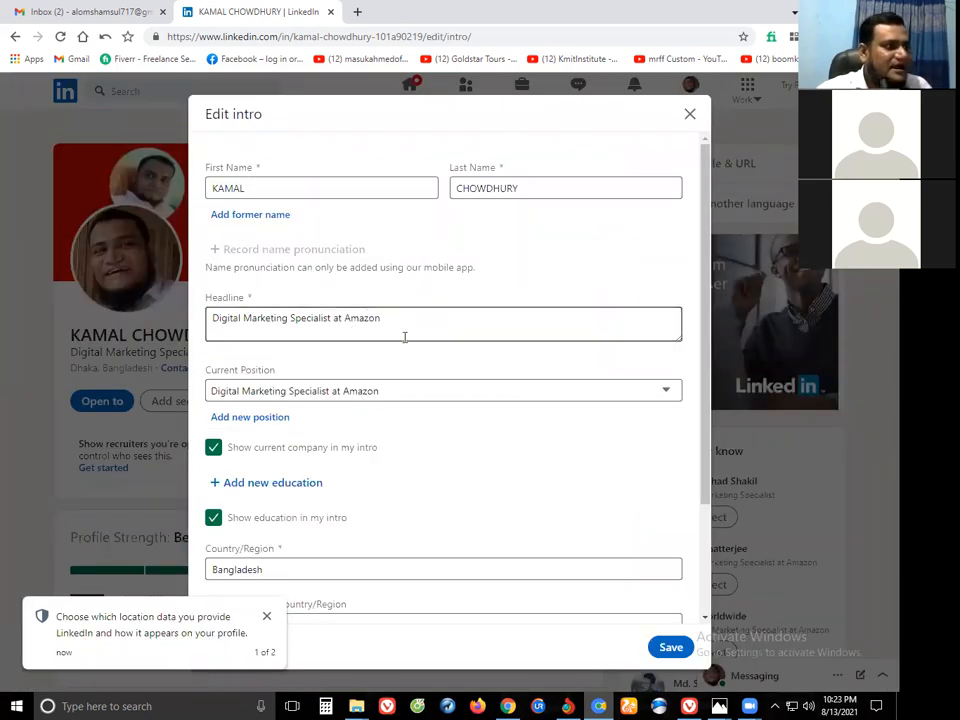
scroll(594, 653, "down", 2)
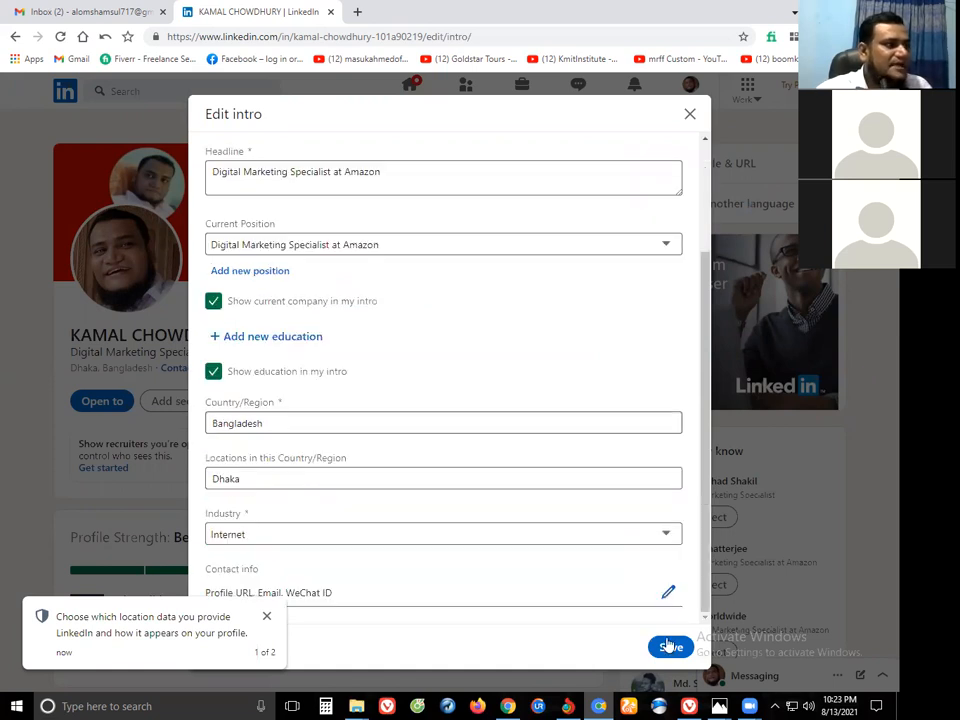
scroll(420, 332, "down", 3)
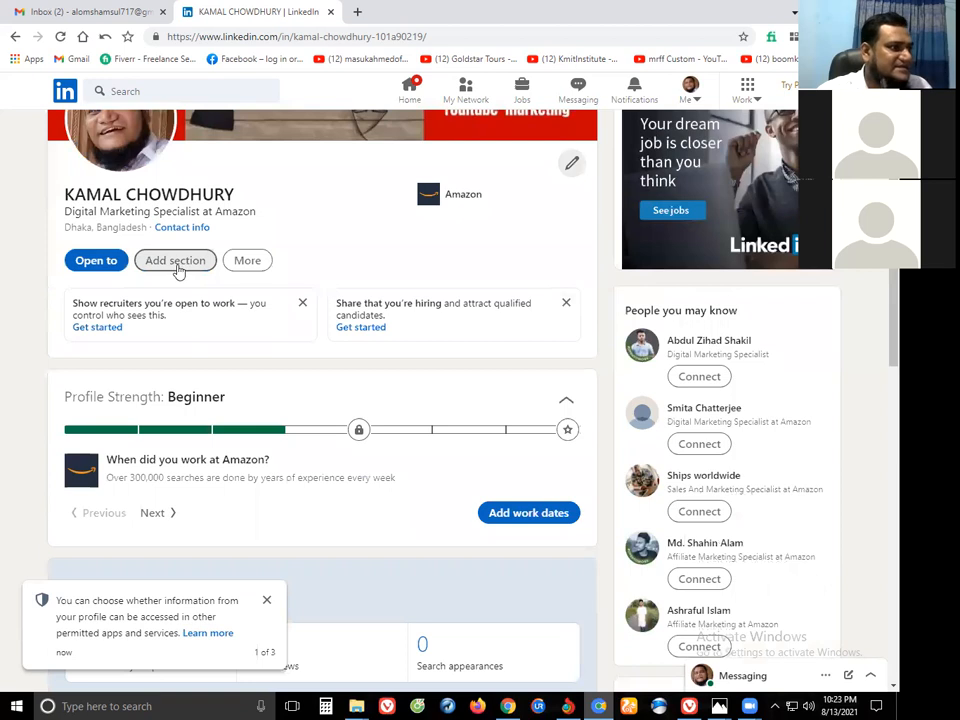
left_click(177, 267)
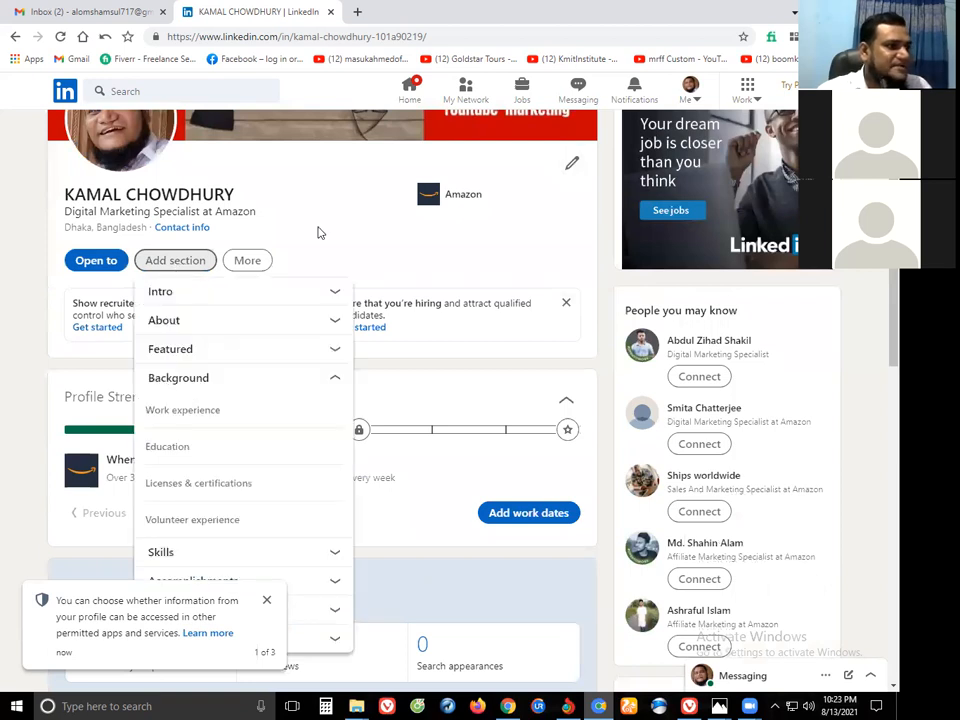
left_click(546, 341)
scroll(536, 313, "down", 2)
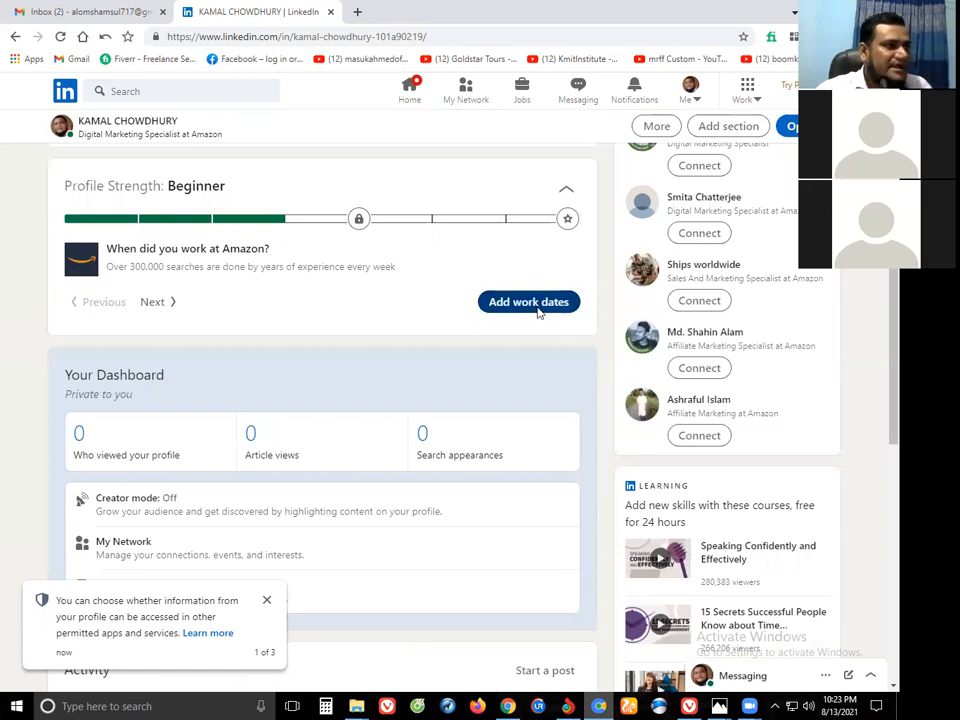
Give the Amazon position a start date of February 2017.
left_click(528, 302)
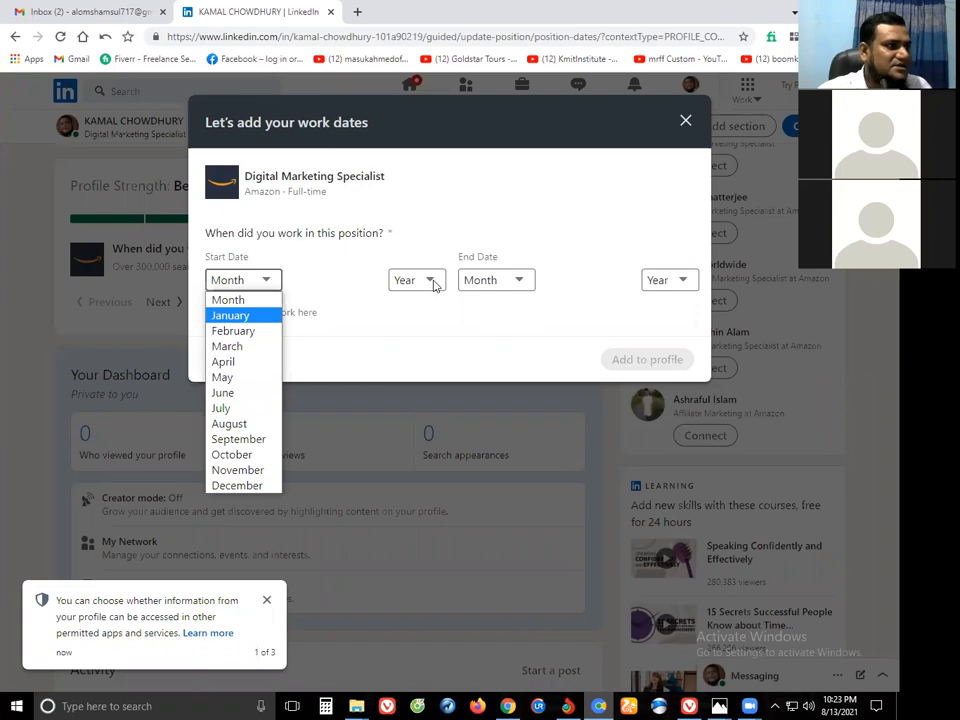
left_click(238, 330)
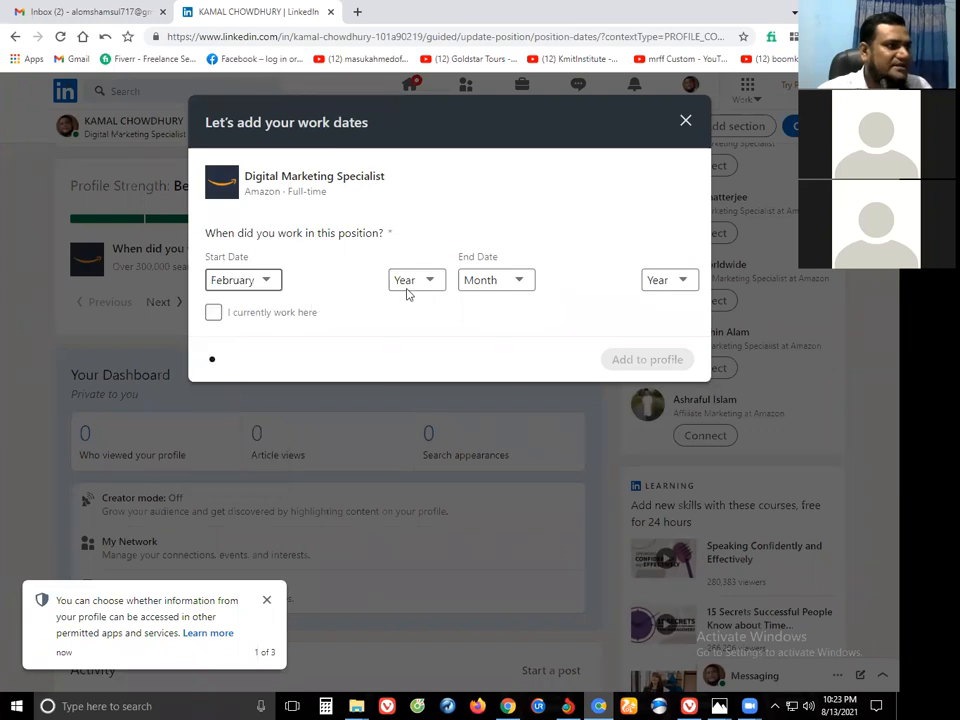
left_click(431, 281)
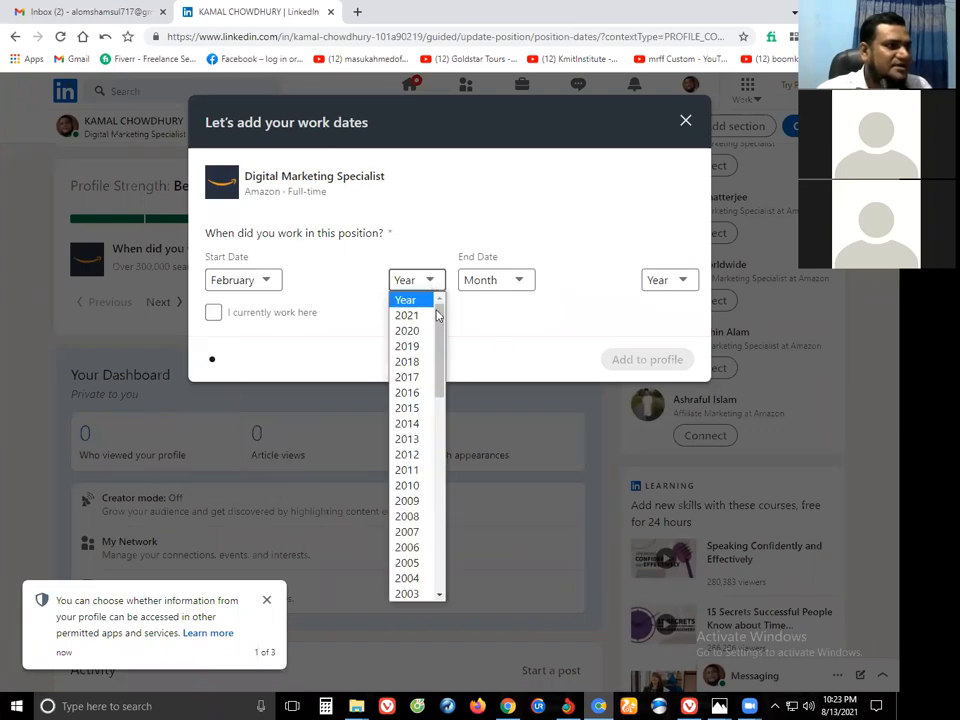
left_click(420, 365)
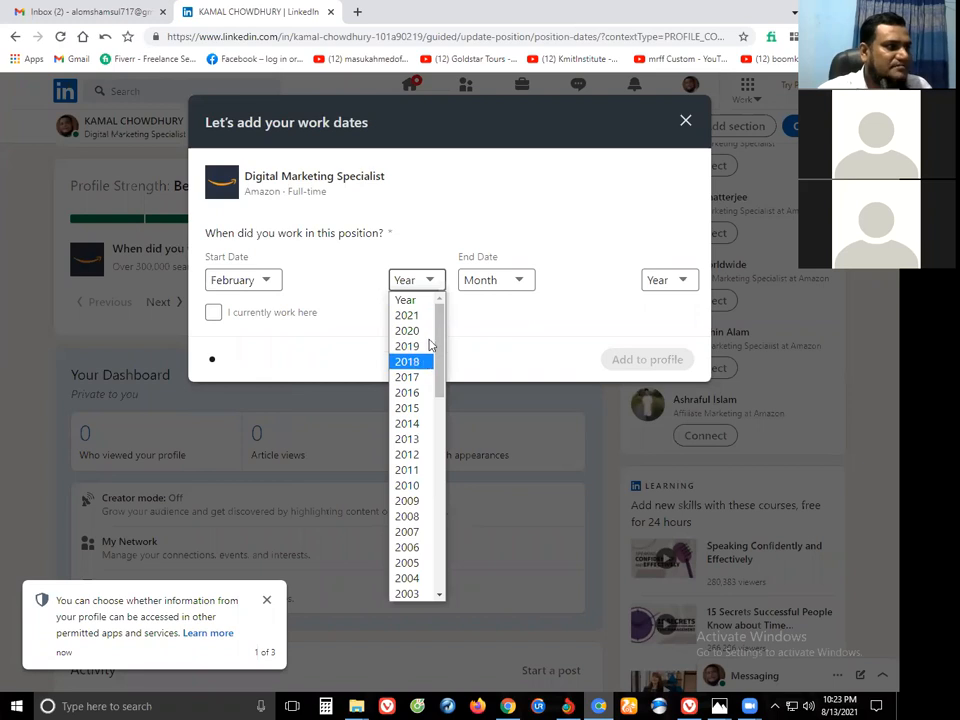
left_click(431, 291)
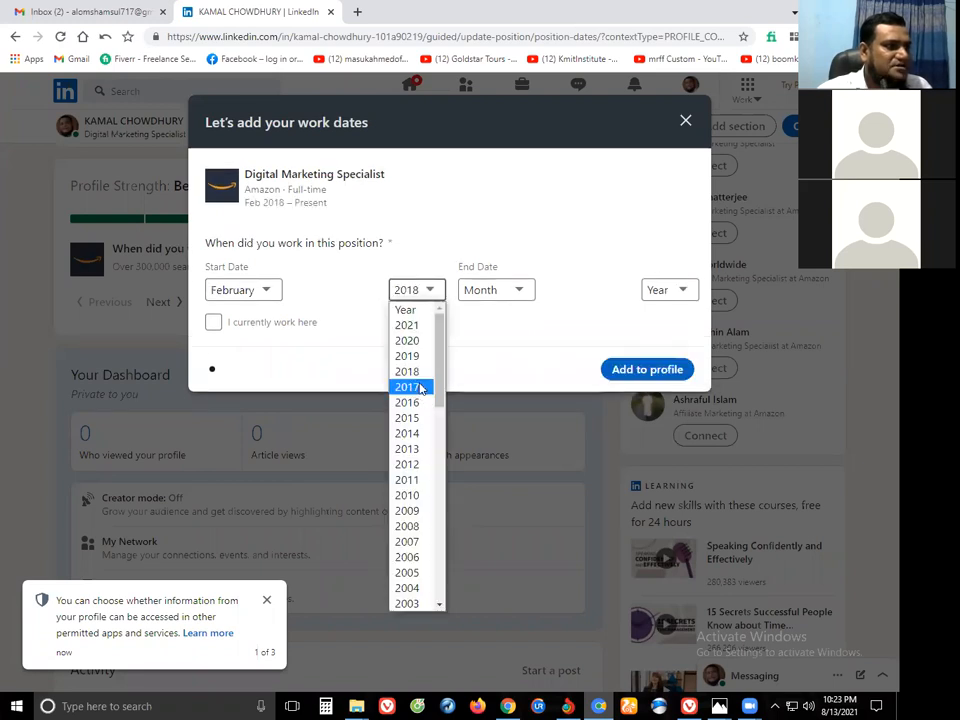
left_click(420, 388)
Set the end date to January 2021 and add the work dates to the profile.
left_click(518, 294)
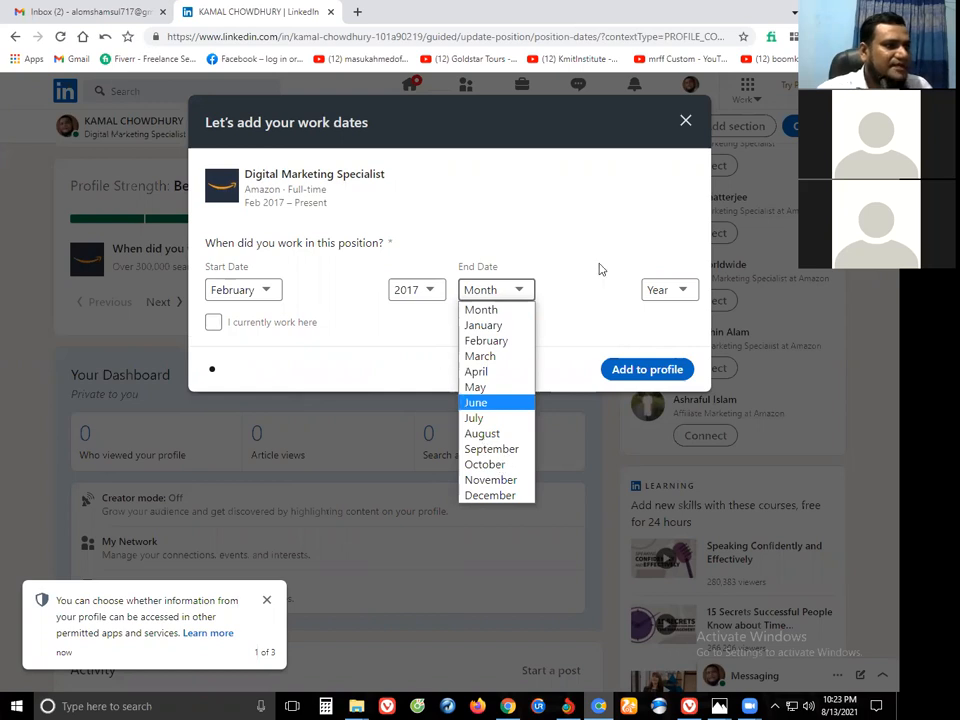
left_click(679, 291)
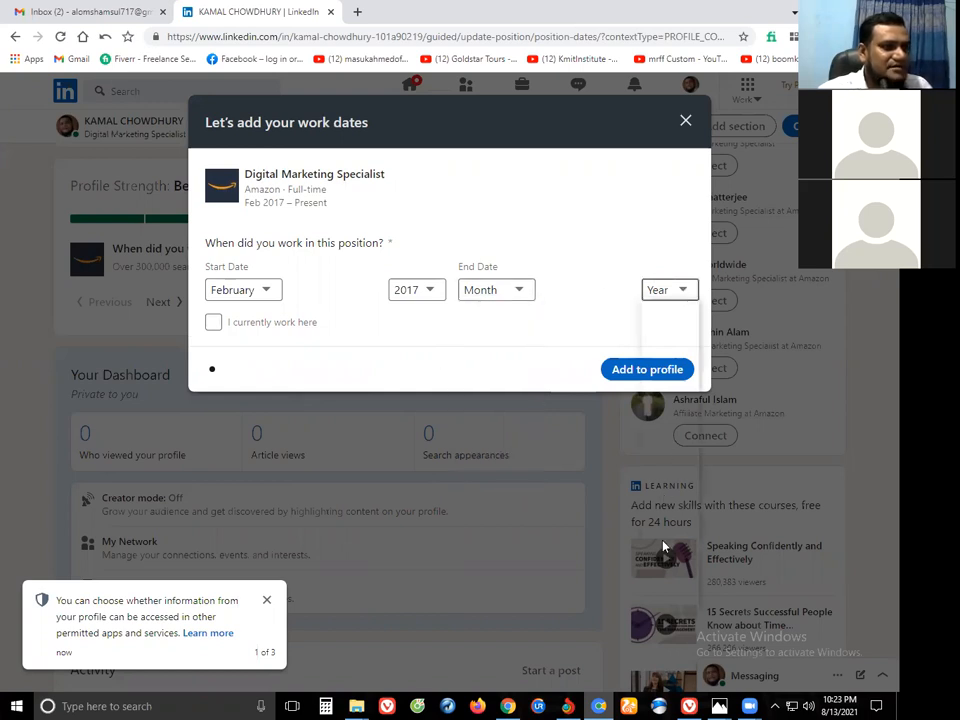
left_click(680, 290)
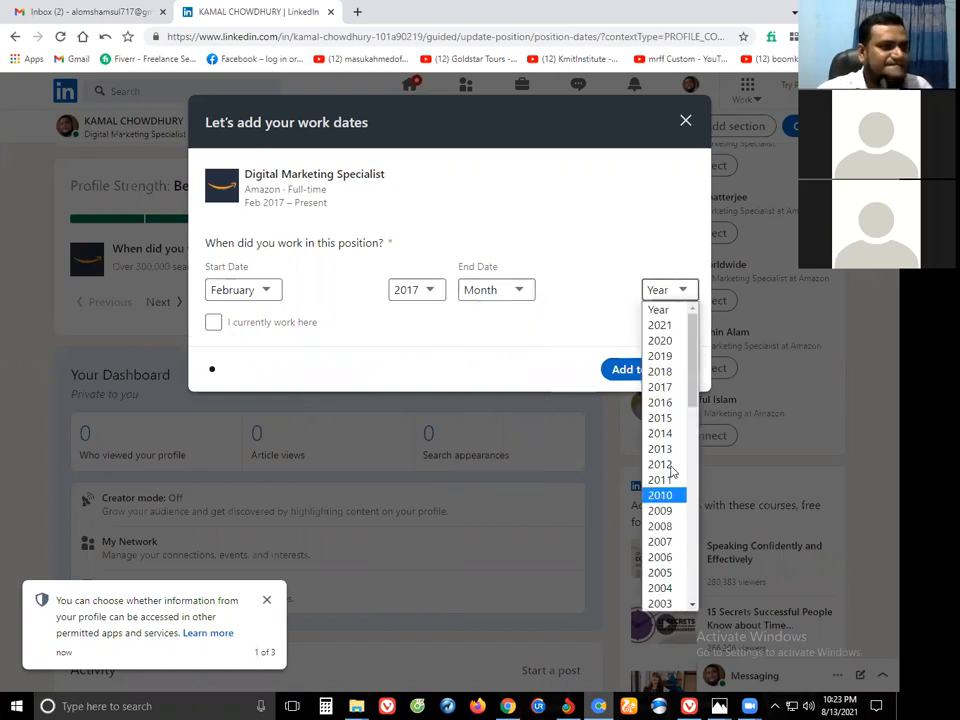
left_click(661, 327)
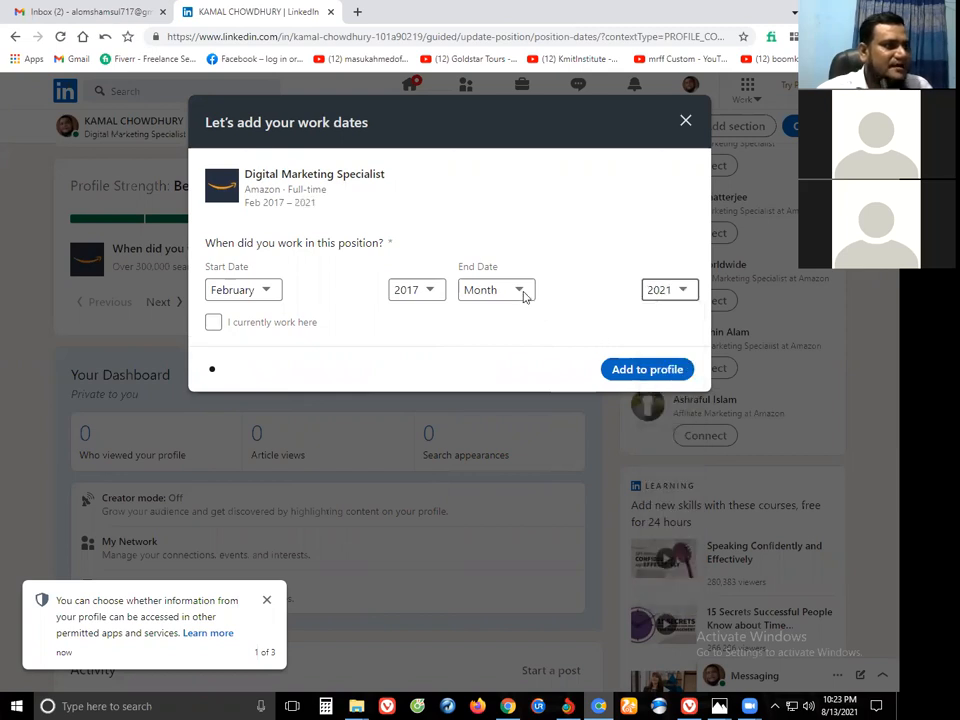
left_click(523, 294)
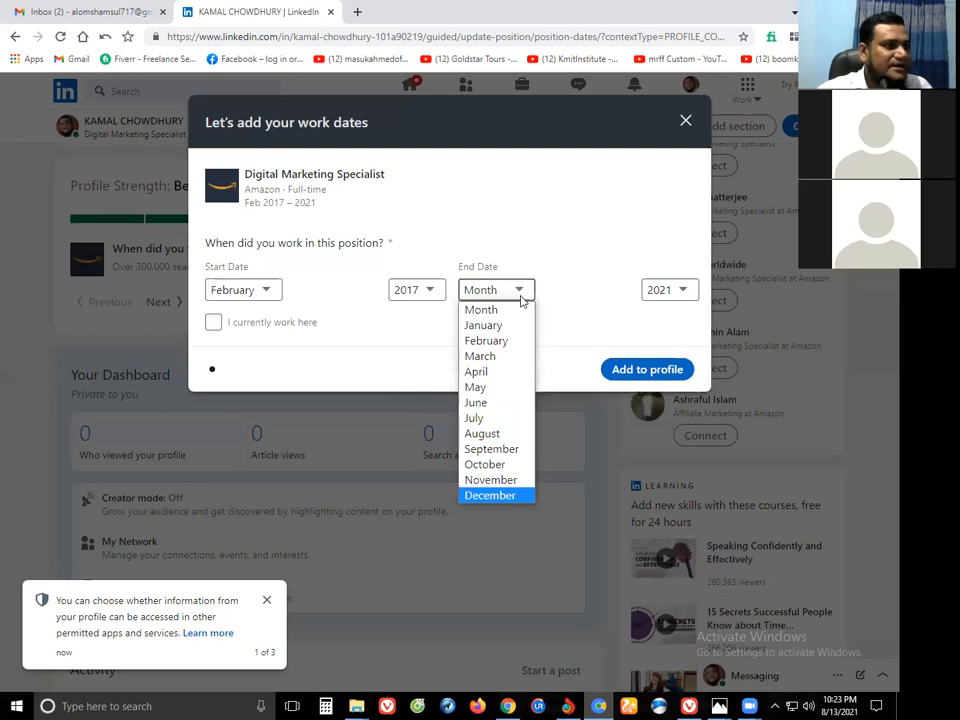
left_click(520, 300)
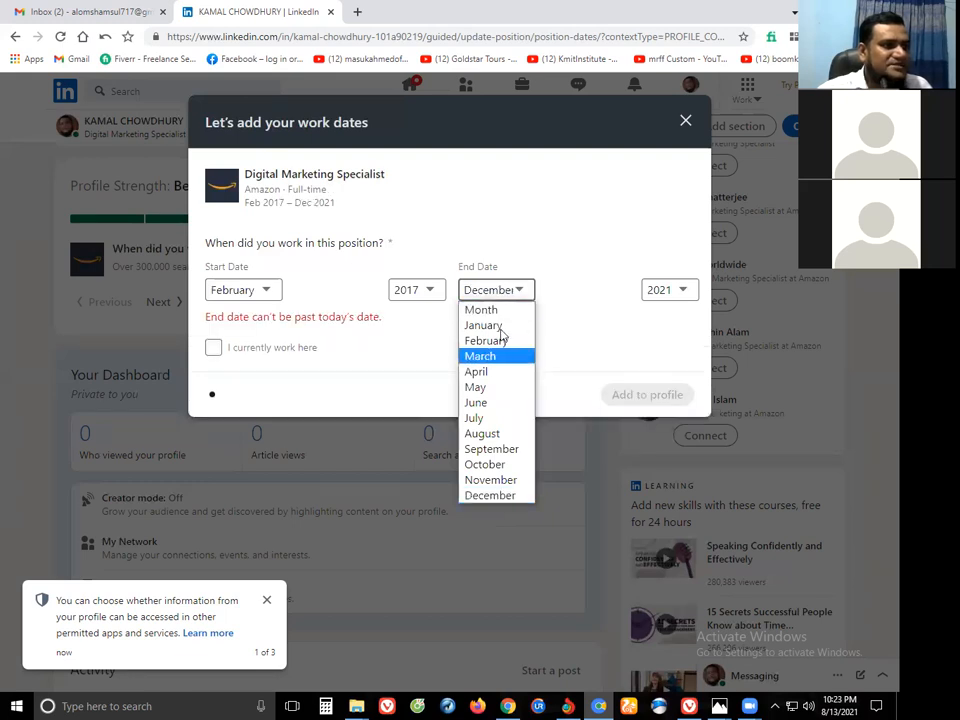
left_click(498, 326)
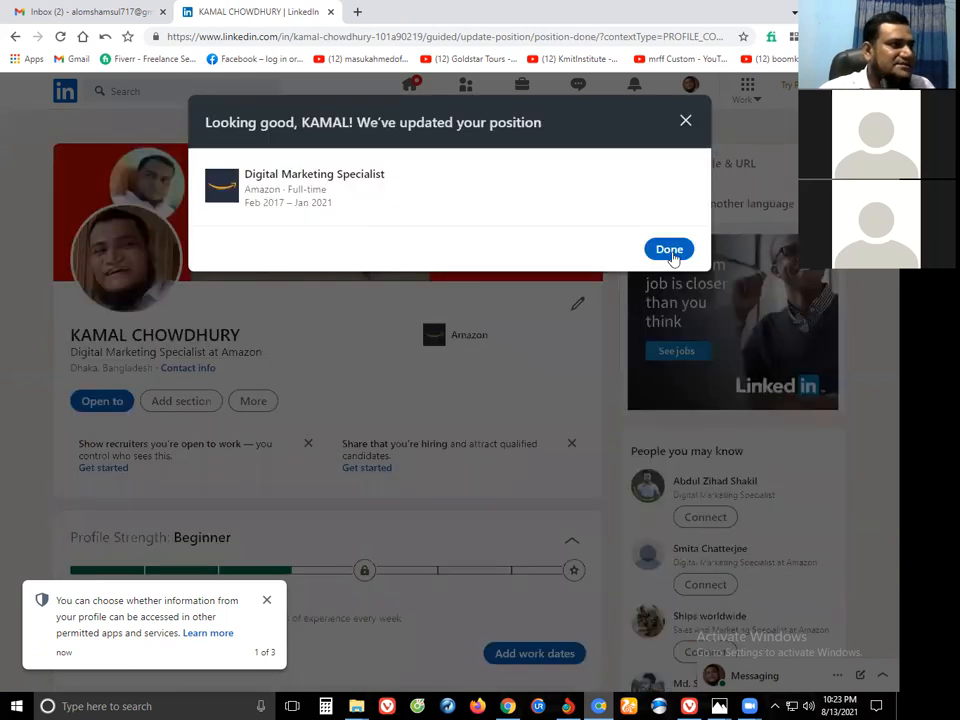
left_click(672, 256)
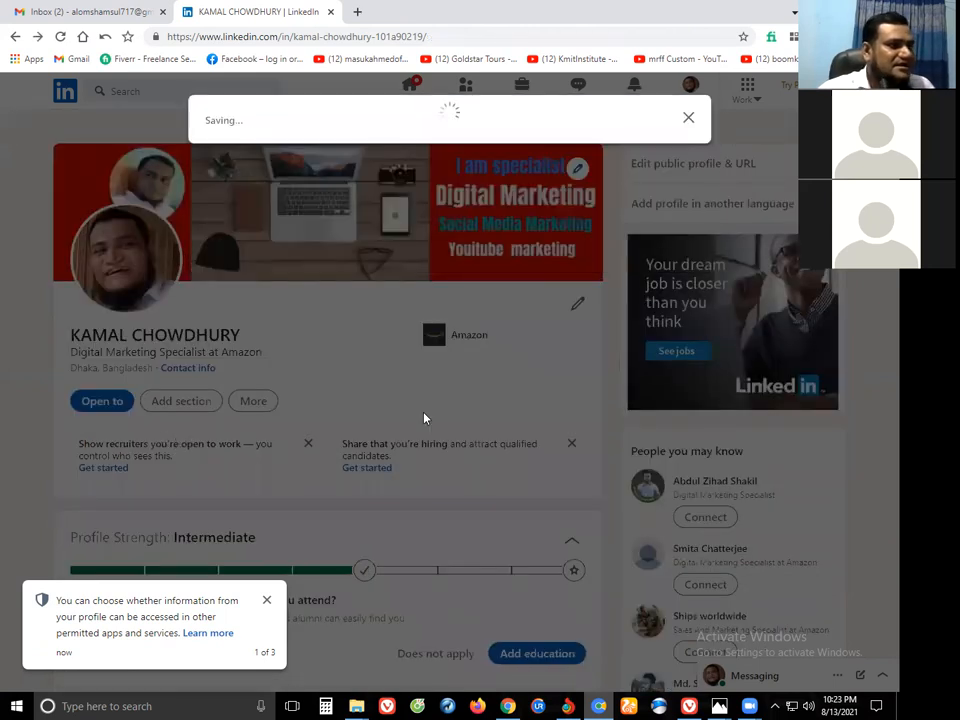
left_click(599, 526)
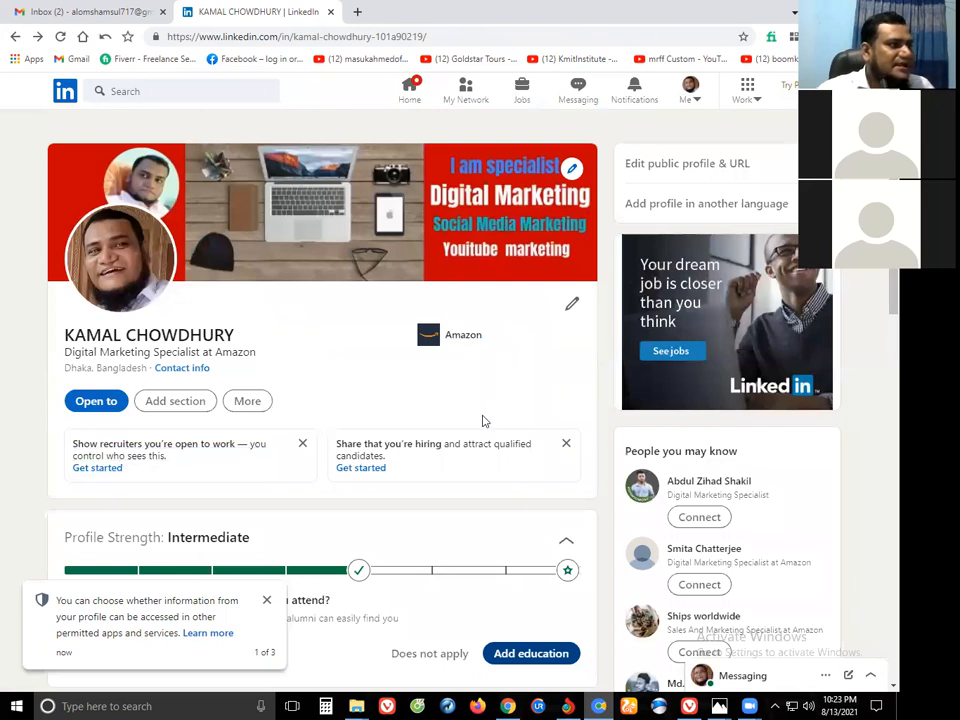
scroll(483, 421, "down", 3)
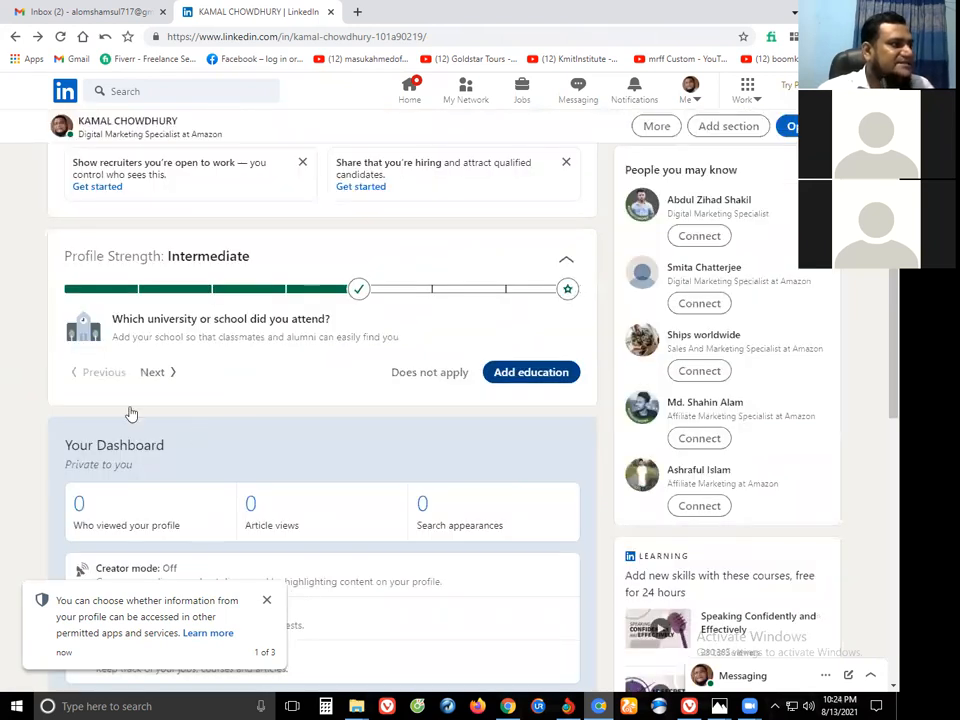
scroll(140, 425, "down", 1)
scroll(340, 250, "down", 3)
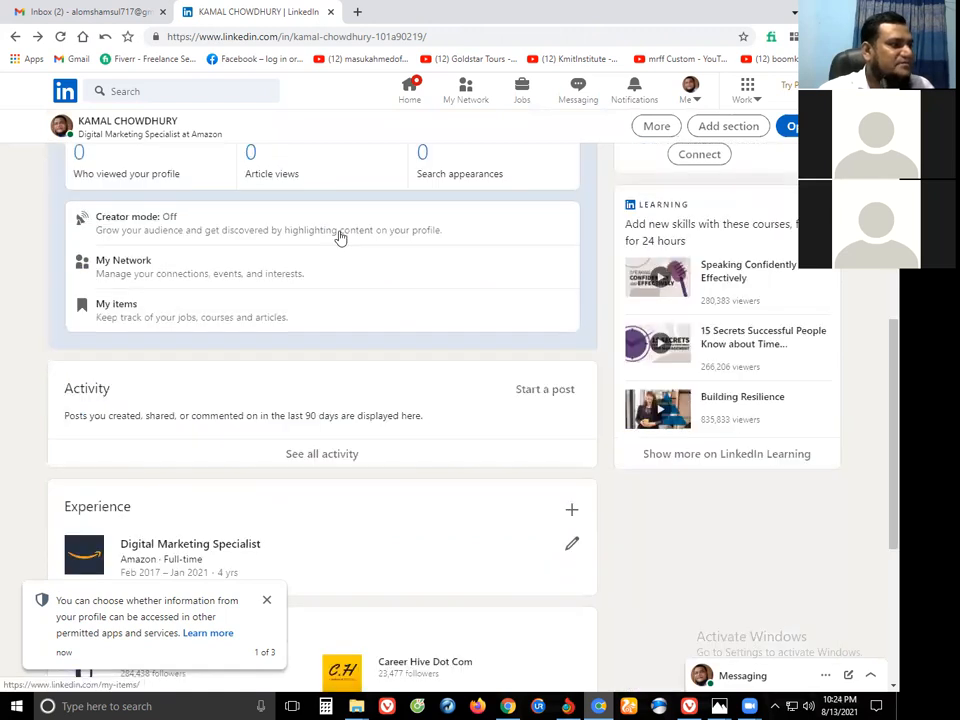
scroll(400, 410, "down", 3)
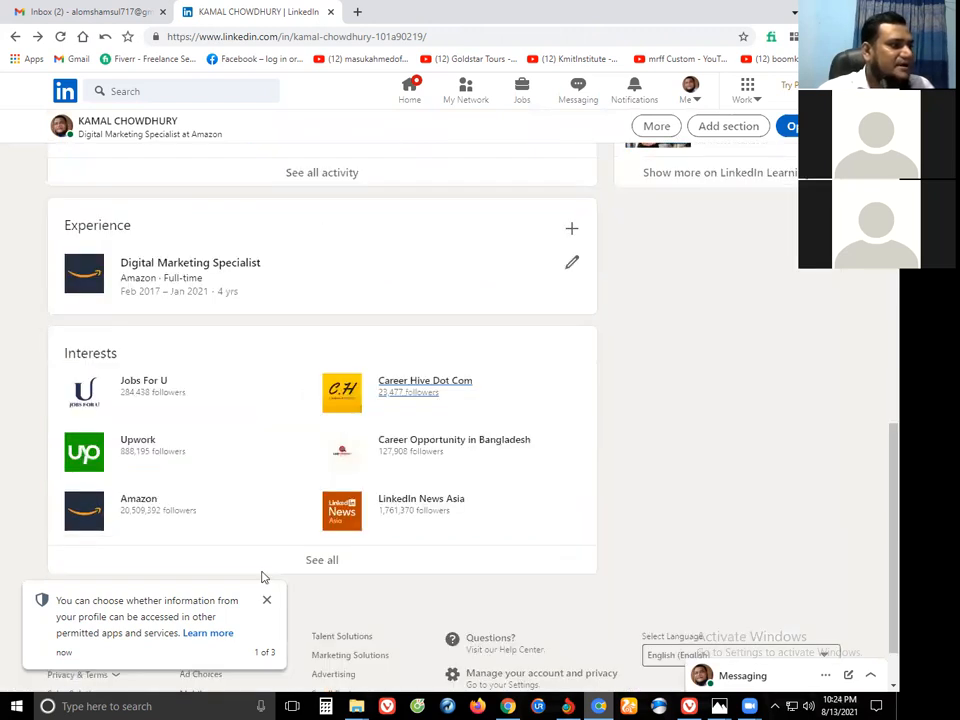
scroll(263, 577, "down", 1)
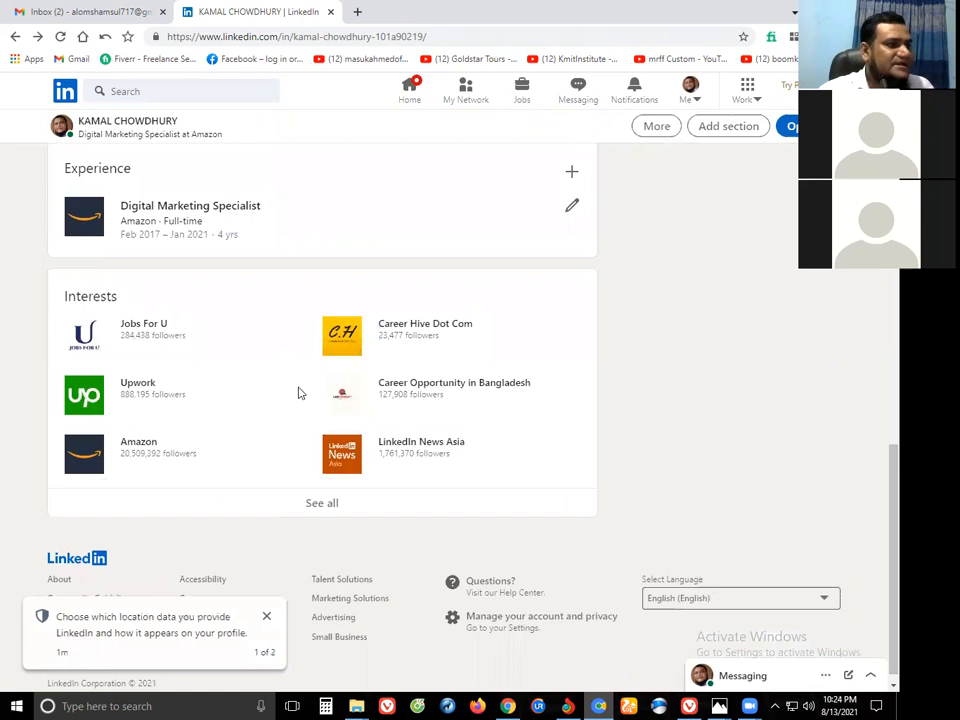
scroll(544, 429, "up", 3)
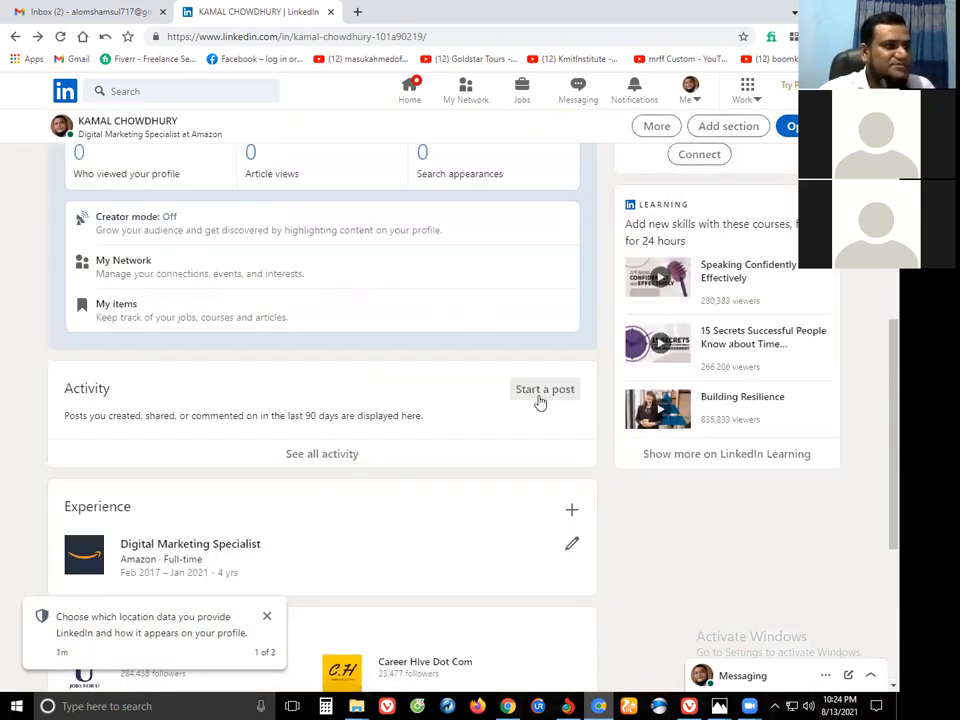
scroll(520, 400, "up", 3)
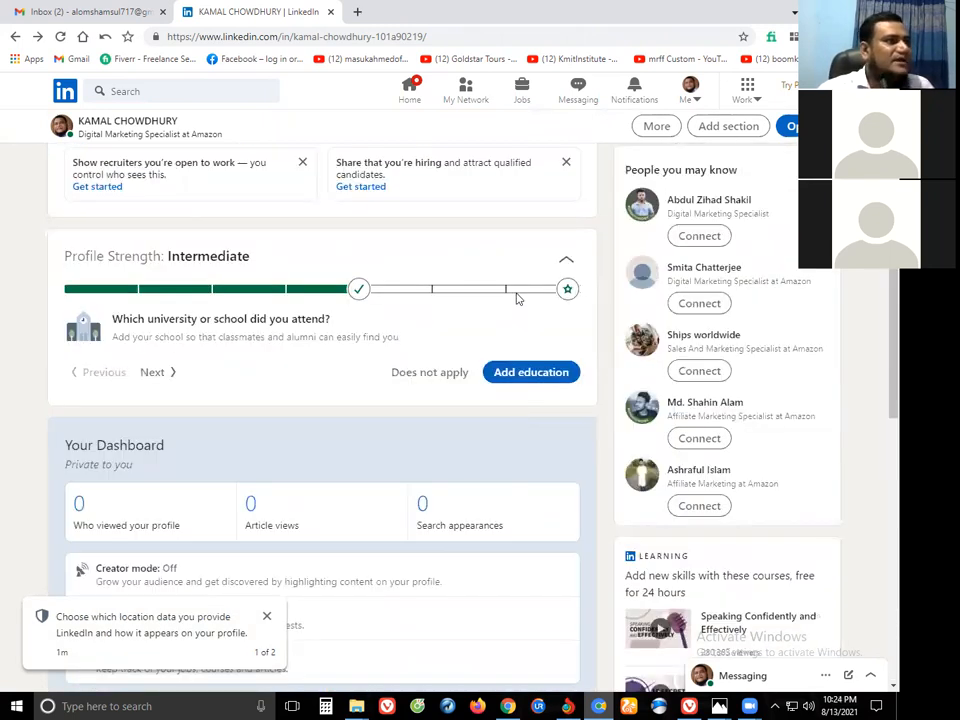
scroll(516, 298, "up", 3)
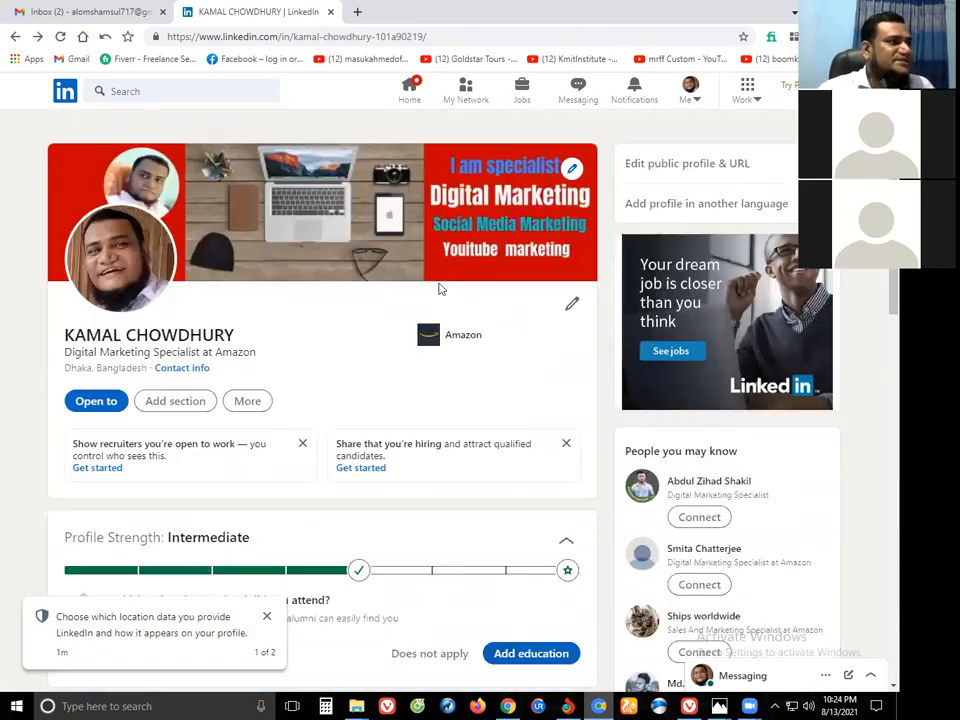
Go to My Network and scroll down to the More suggestions for you list.
left_click(464, 97)
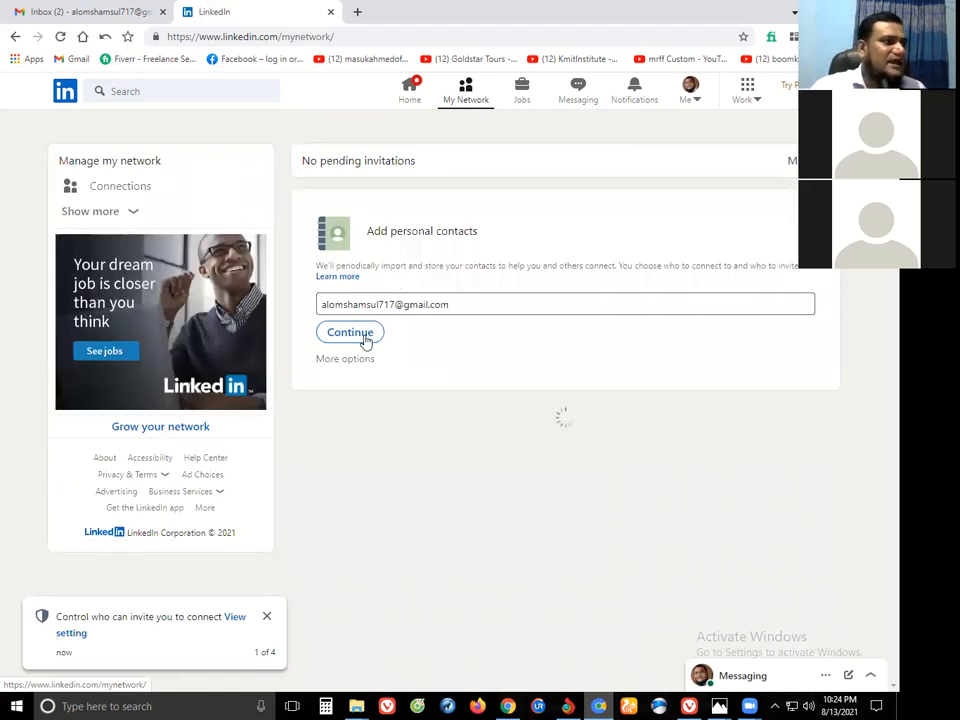
scroll(420, 408, "down", 2)
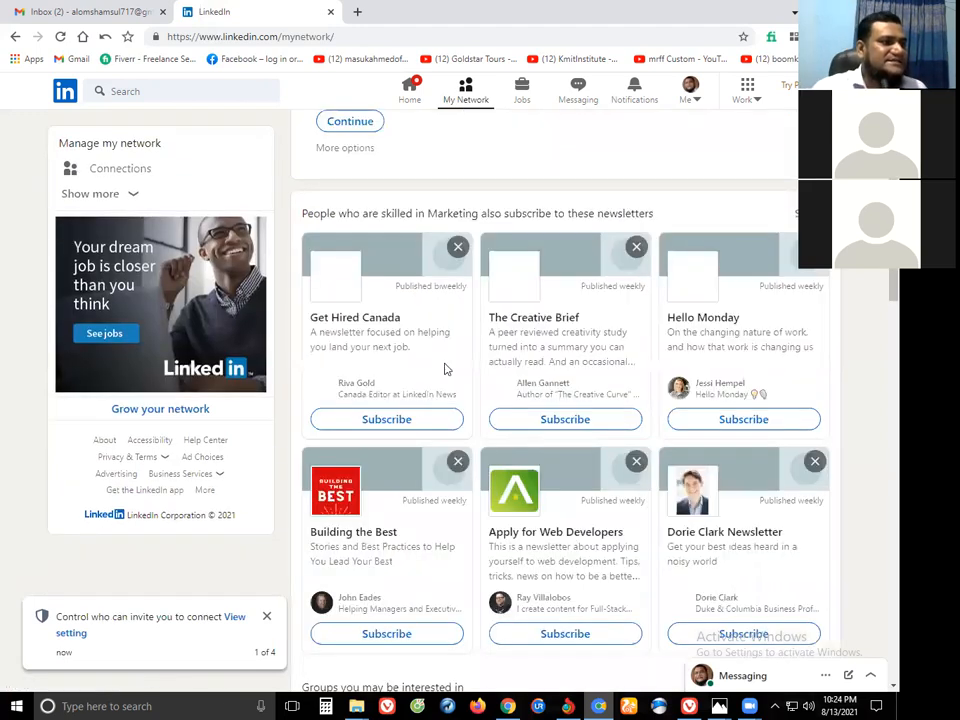
scroll(418, 295, "down", 8)
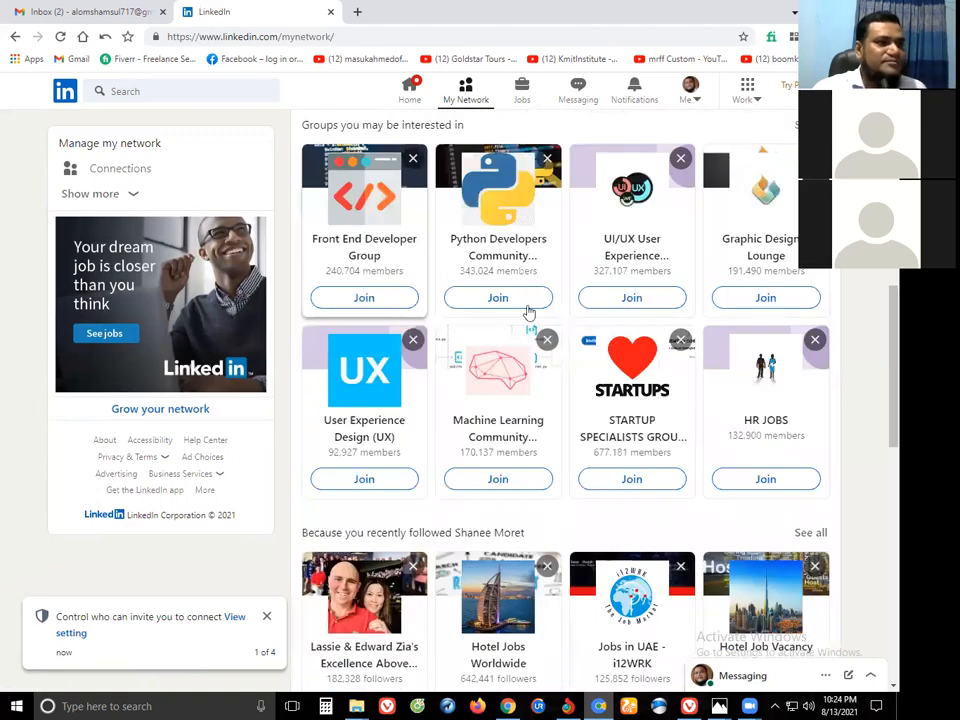
scroll(620, 350, "down", 4)
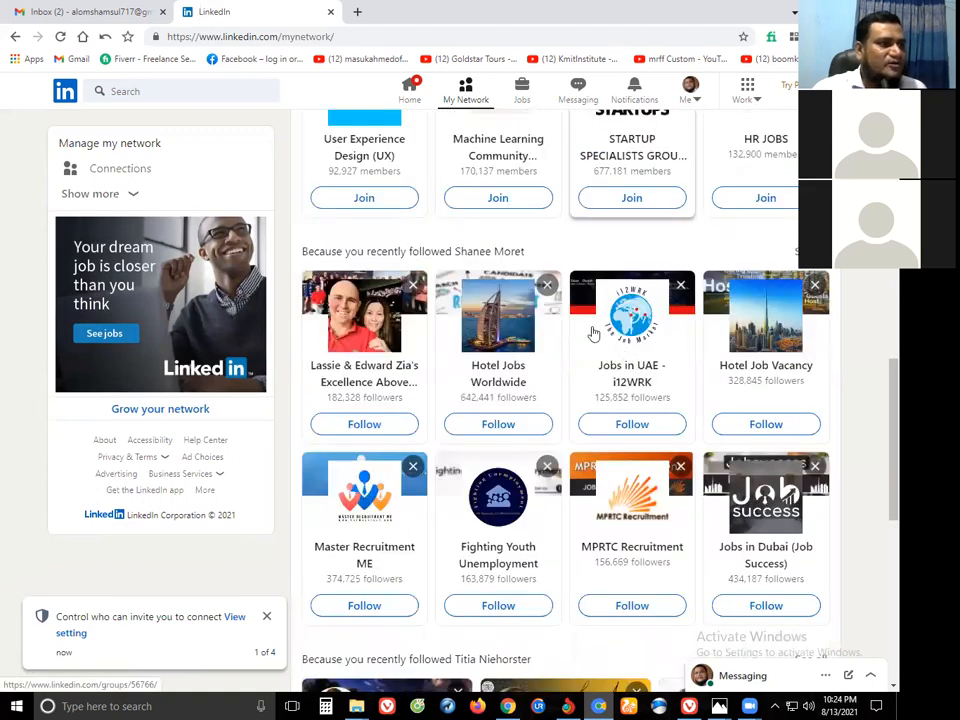
scroll(520, 305, "down", 2)
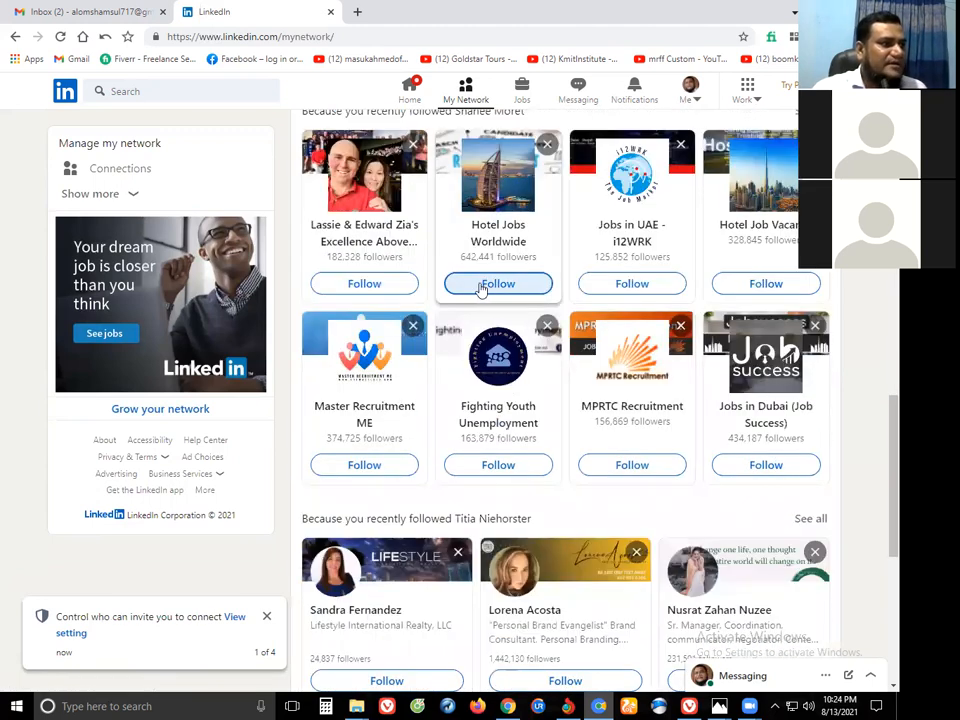
scroll(472, 293, "down", 1)
scroll(619, 388, "down", 3)
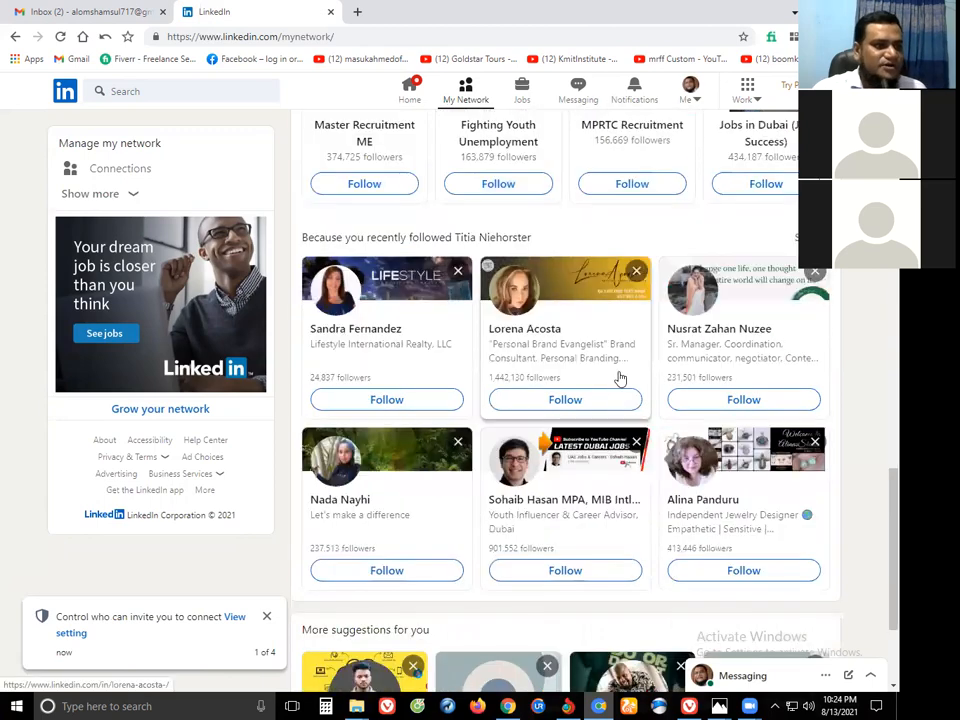
scroll(620, 380, "down", 2)
scroll(590, 470, "down", 2)
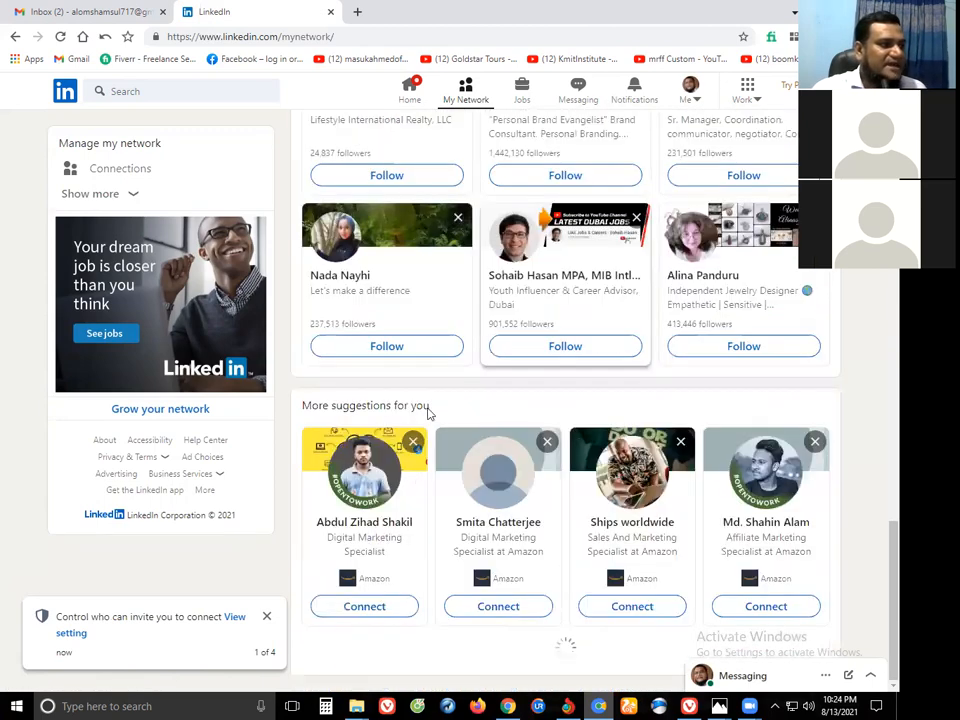
scroll(423, 411, "down", 1)
Send connection requests to the suggested Amazon marketers so they show as pending.
left_click(365, 467)
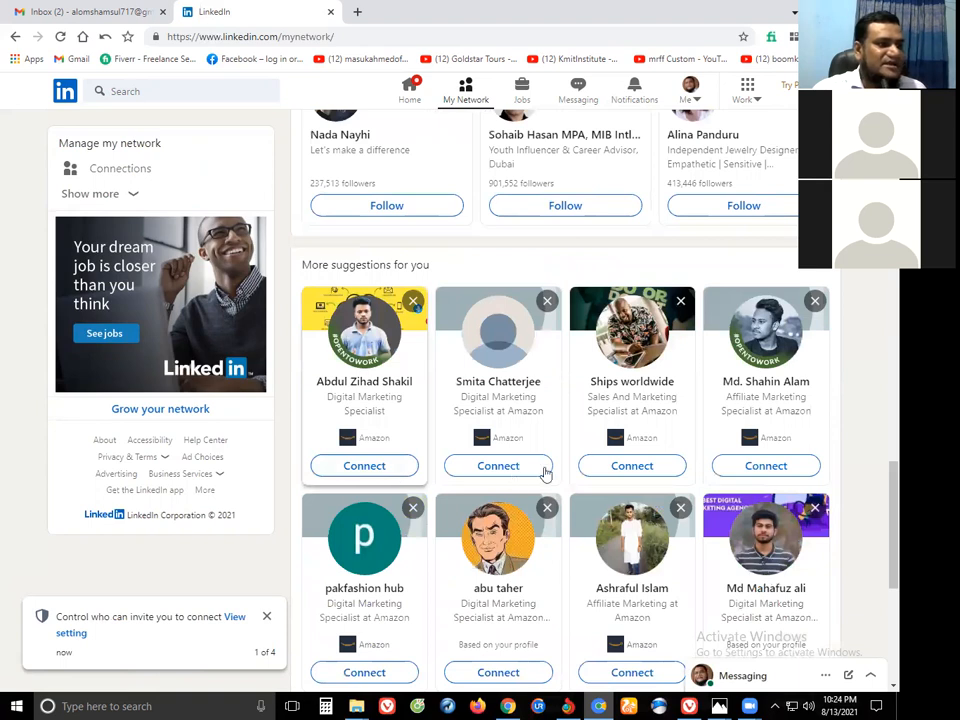
left_click(723, 467)
left_click(632, 466)
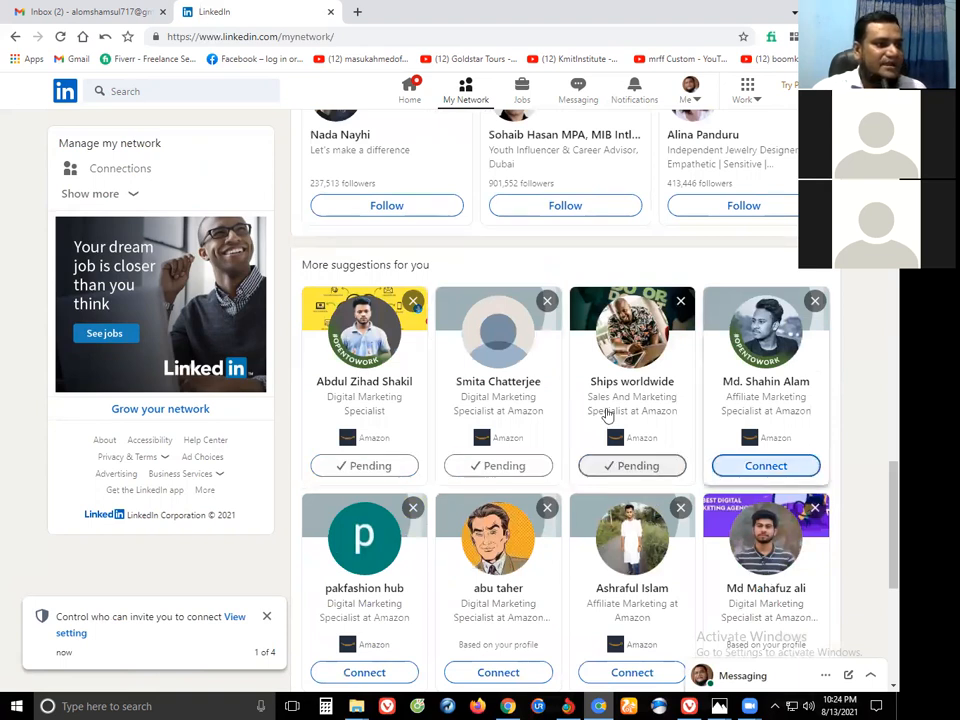
scroll(606, 360, "down", 3)
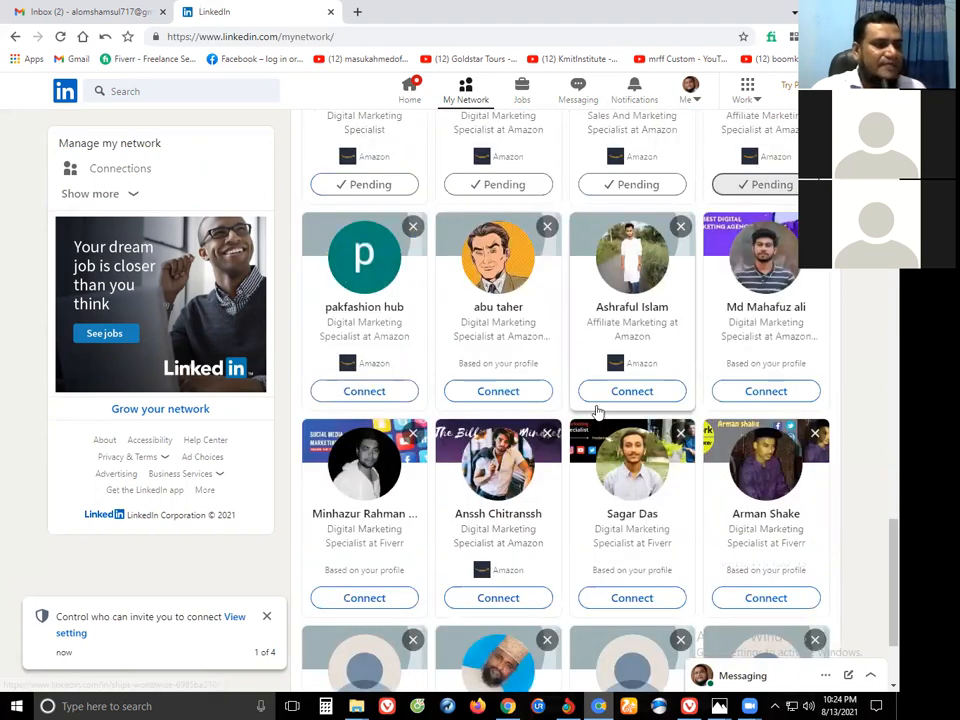
scroll(594, 409, "down", 2)
scroll(465, 350, "down", 1)
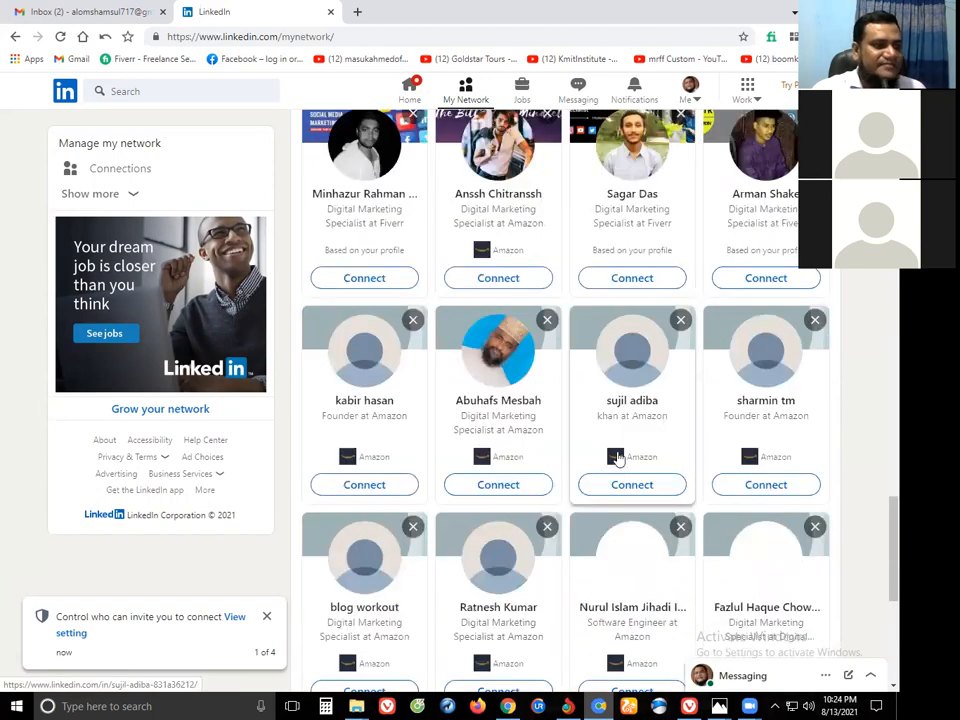
scroll(465, 350, "down", 1)
scroll(510, 338, "up", 5)
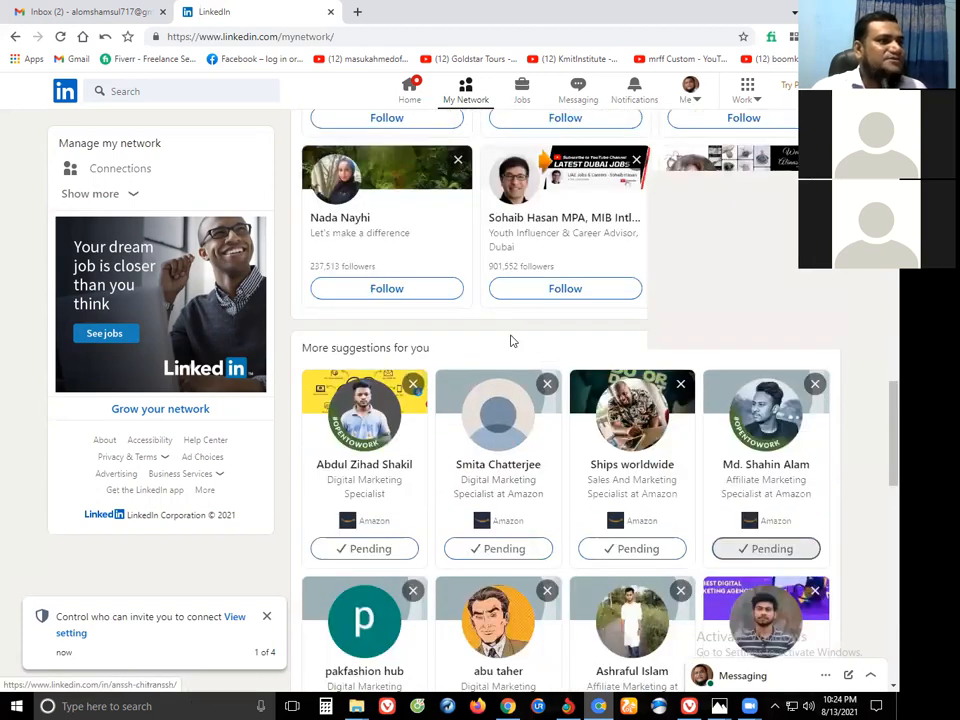
scroll(490, 248, "up", 5)
scroll(470, 170, "up", 10)
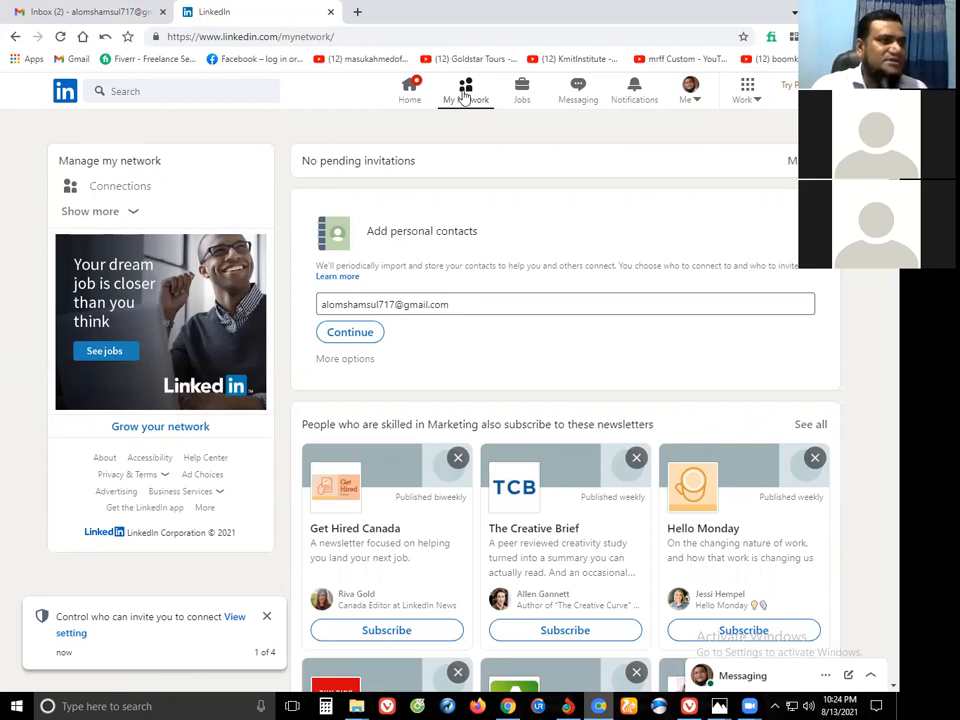
Open the Me account menu and close it again.
left_click(689, 98)
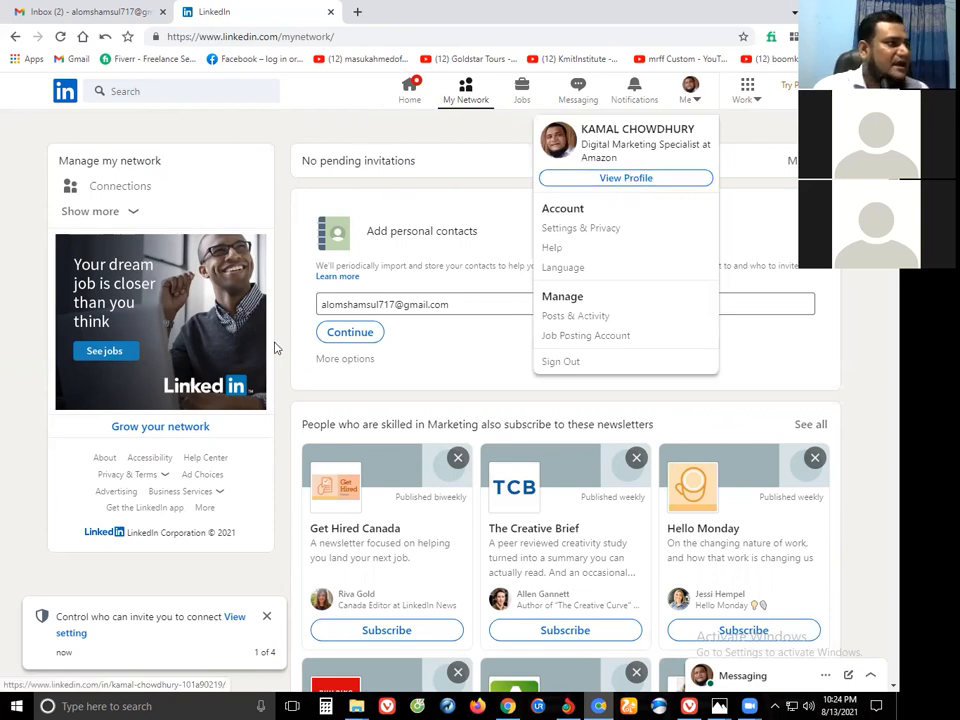
left_click(269, 577)
scroll(268, 610, "down", 3)
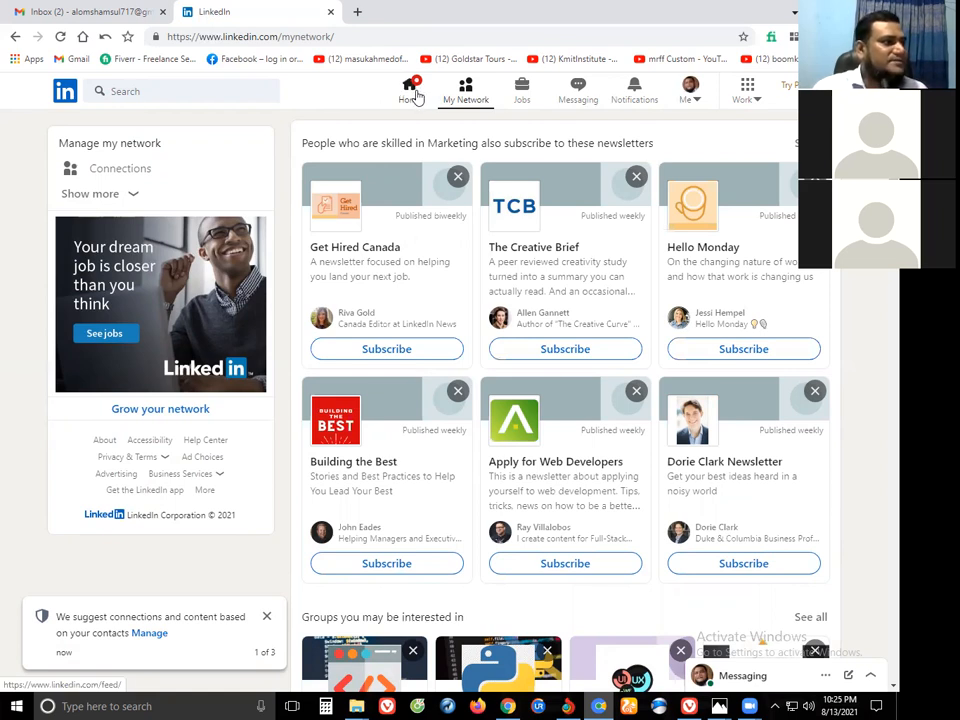
Go to the home feed and open Start a post, then discard it unposted.
left_click(412, 90)
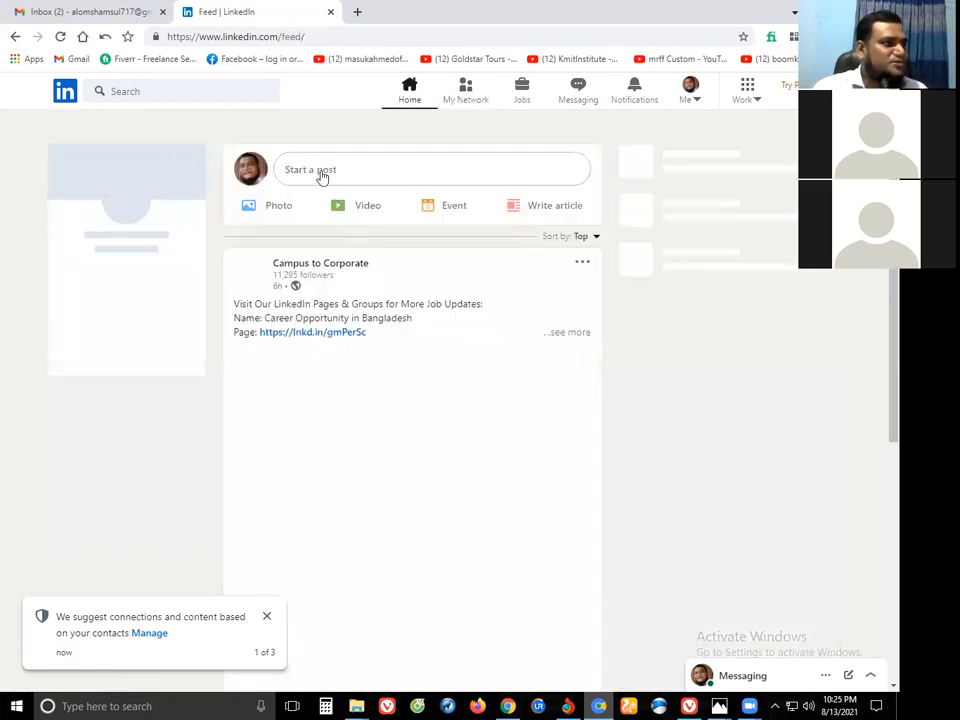
left_click(321, 172)
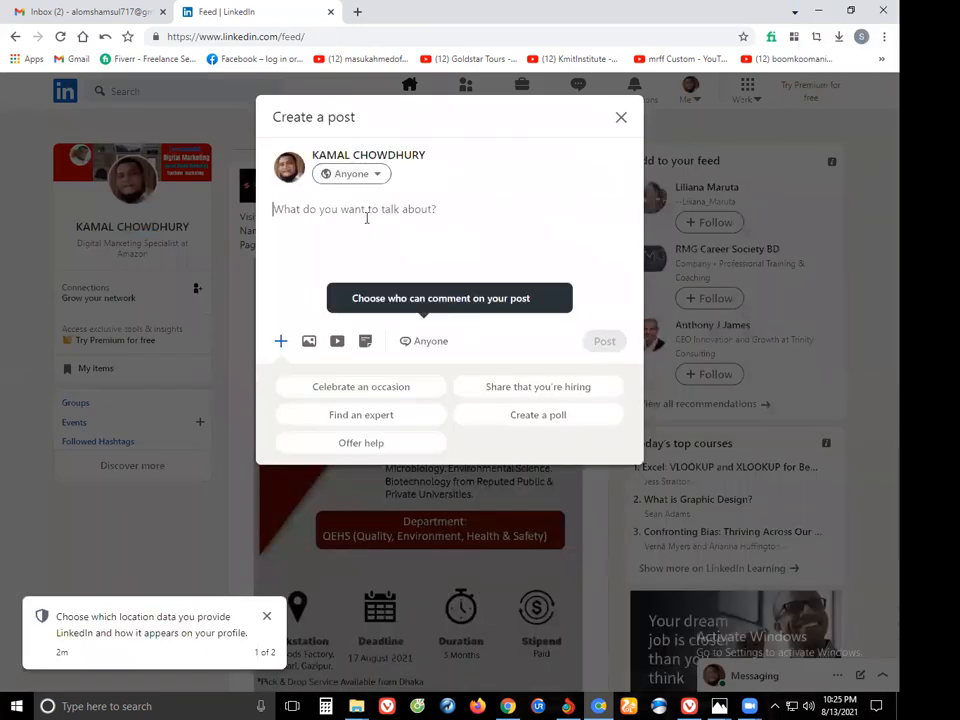
left_click(620, 119)
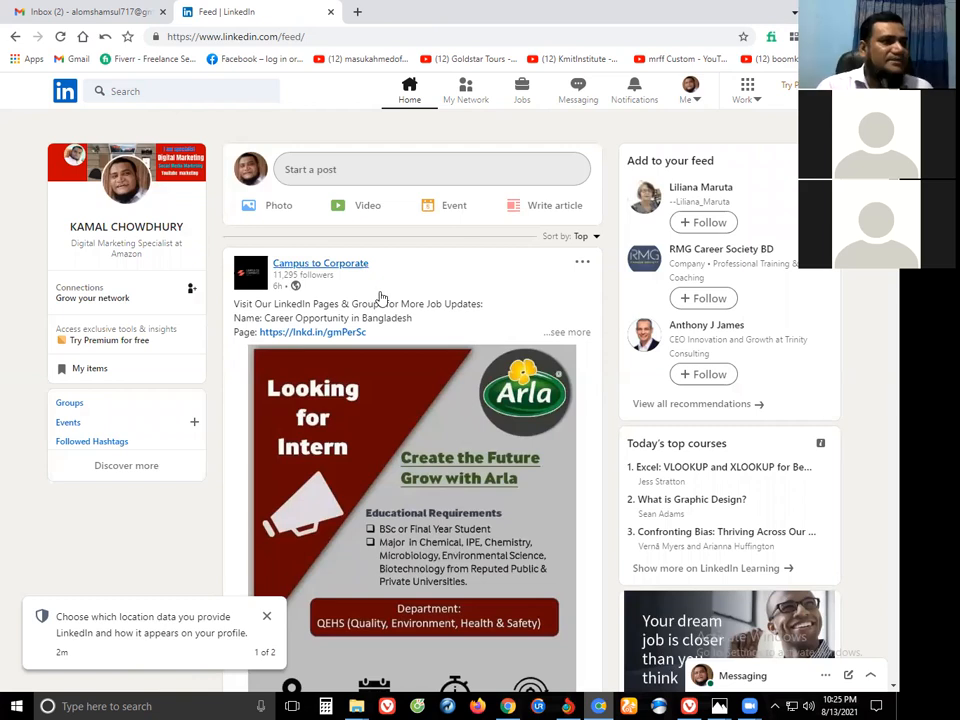
scroll(380, 293, "down", 2)
scroll(385, 293, "up", 2)
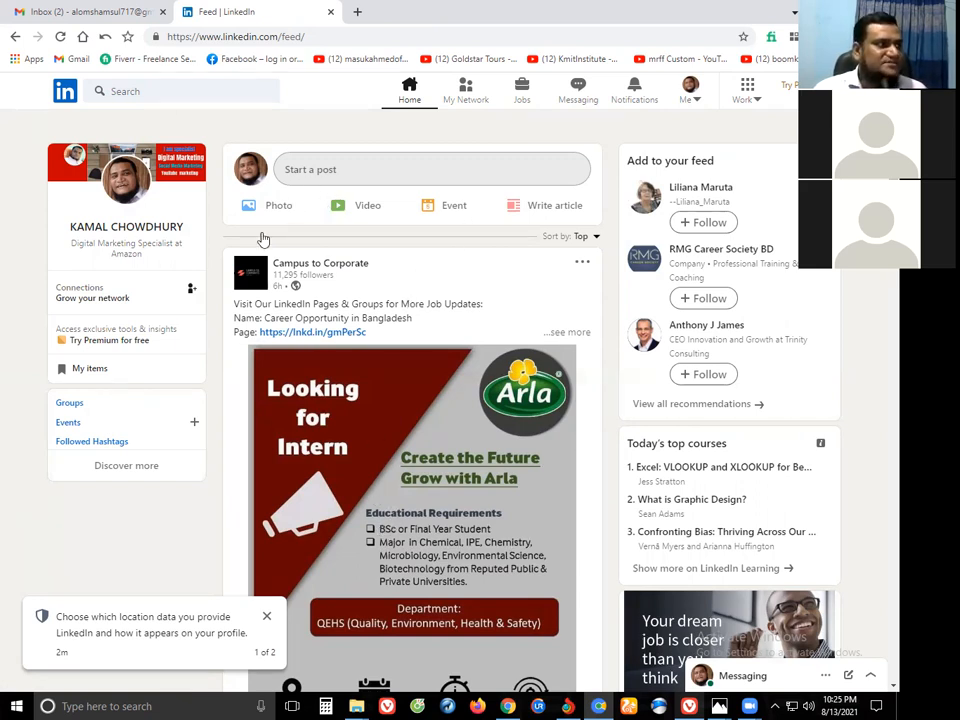
Open and dismiss the LinkedIn search, then switch to the other Chrome window.
left_click(143, 90)
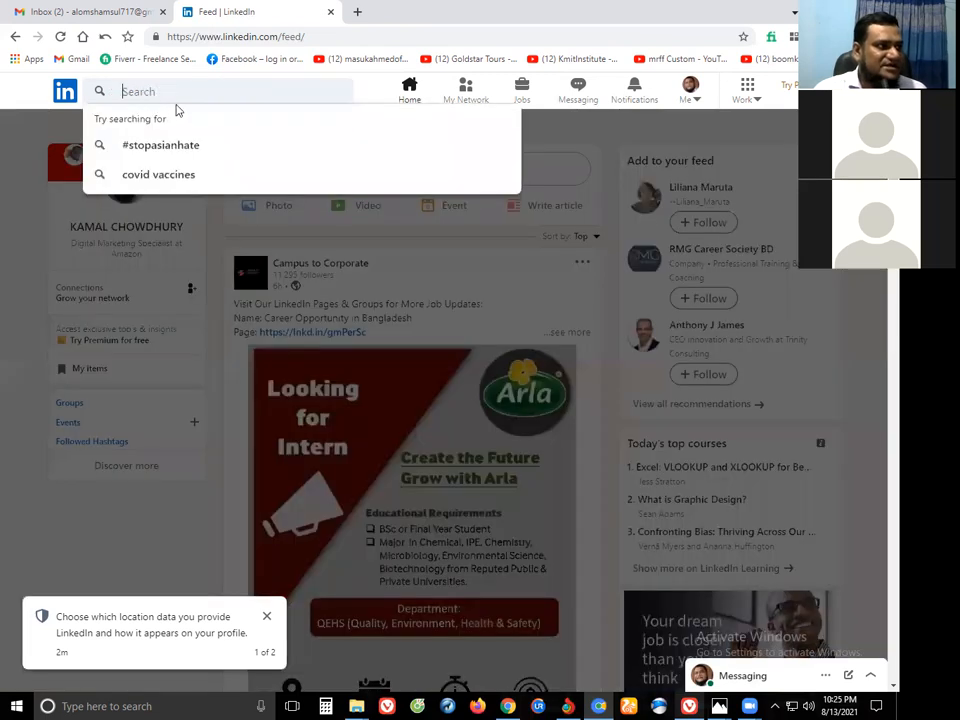
left_click(135, 203)
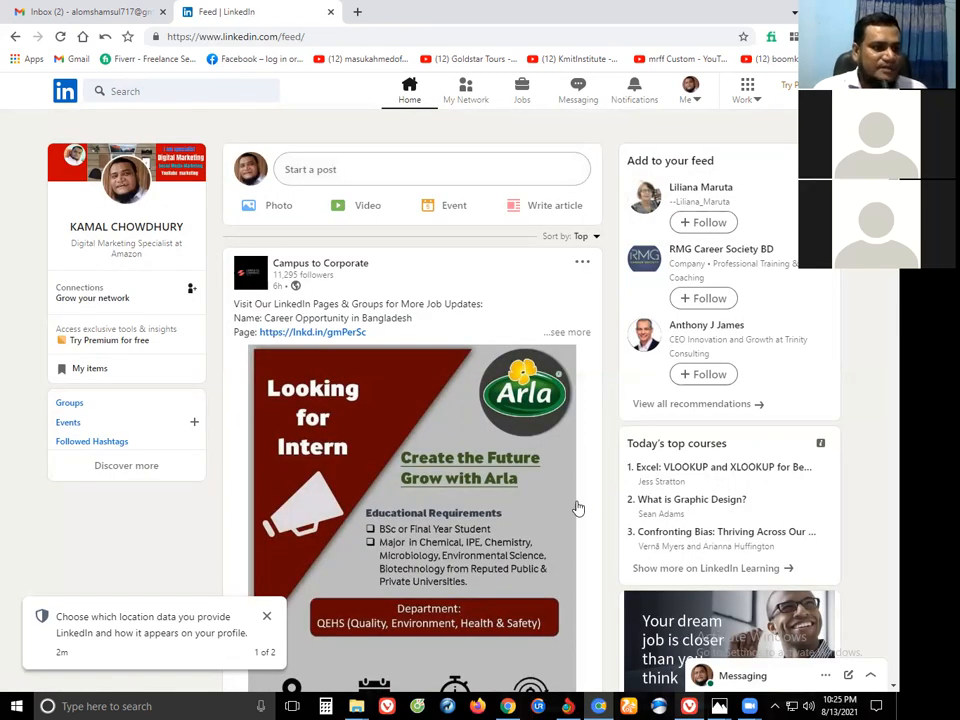
scroll(575, 505, "down", 1)
scroll(575, 505, "down", 5)
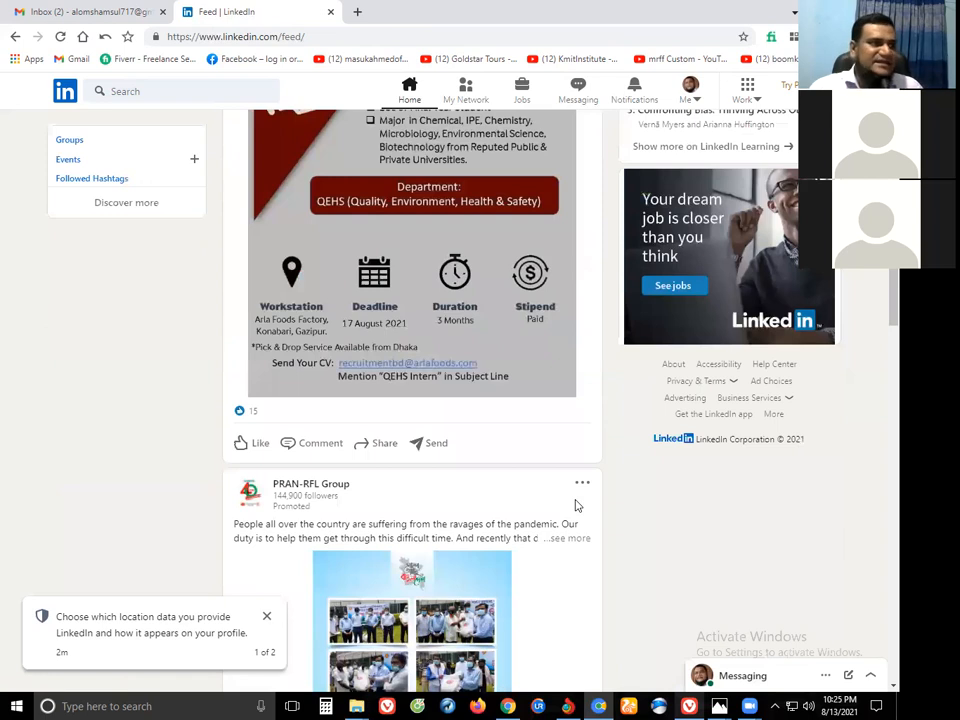
scroll(568, 456, "up", 5)
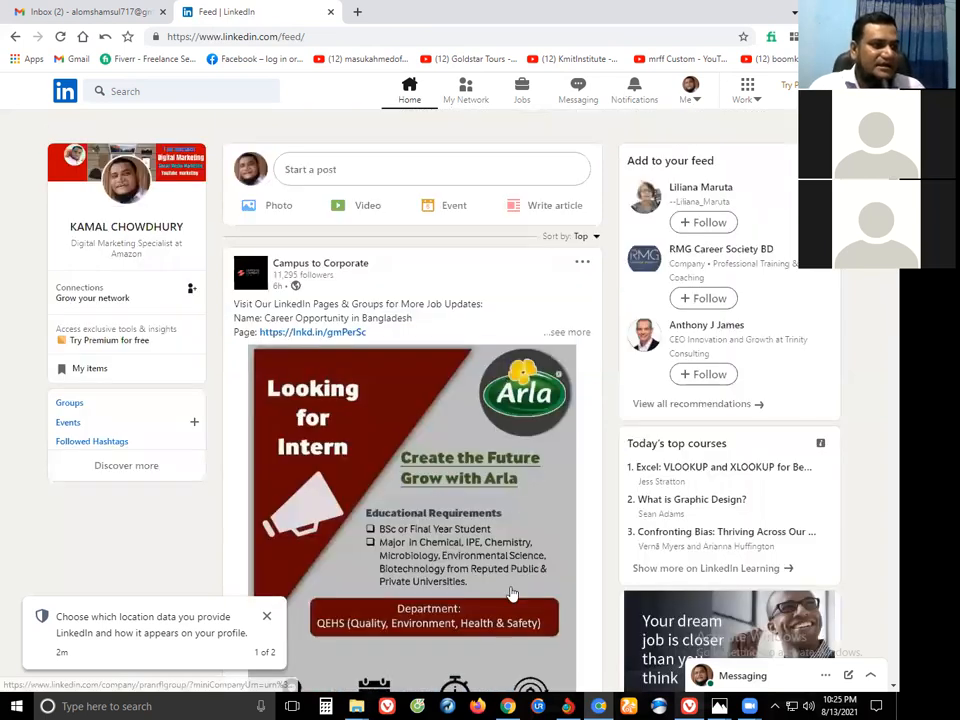
left_click(512, 706)
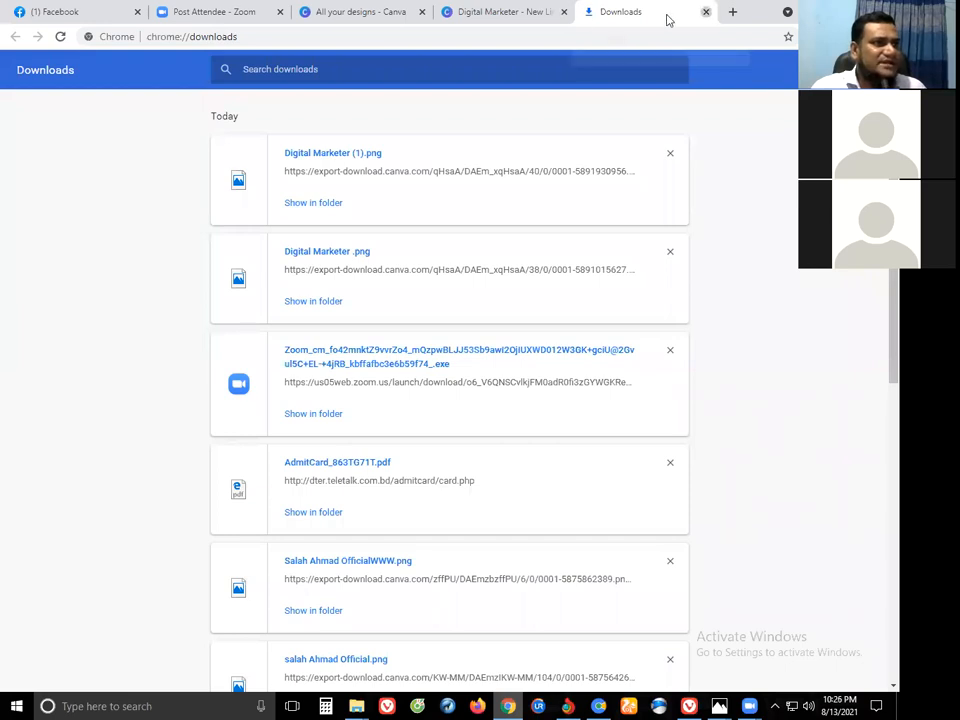
Close the Downloads tab and open the LinkedIn bookmark from MY PERSONAL in a new tab.
left_click(704, 12)
key("ctrl+t")
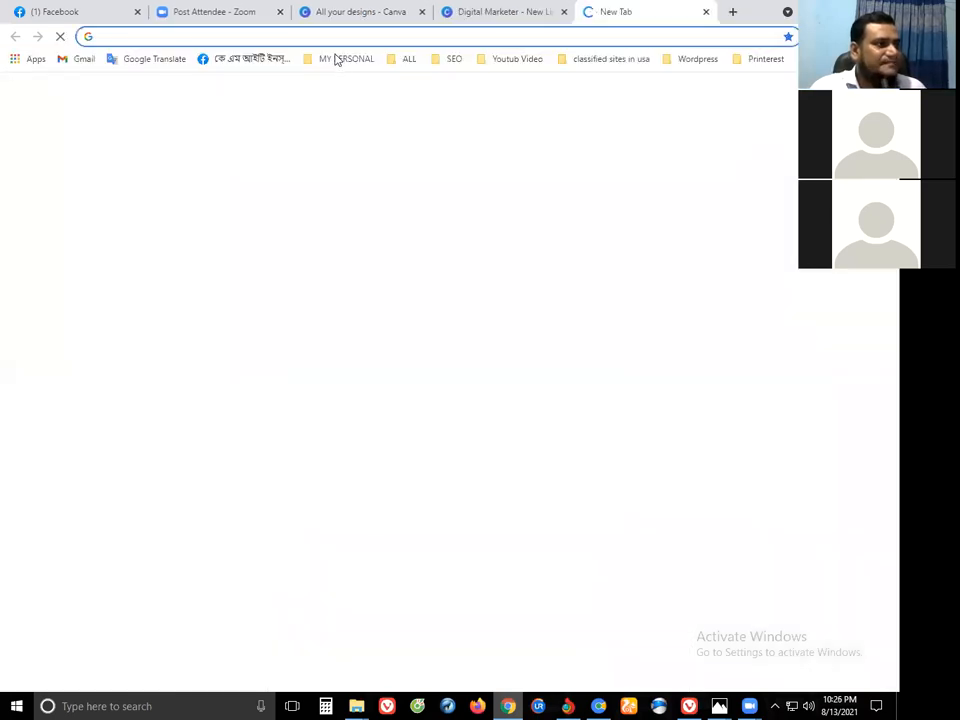
left_click(346, 59)
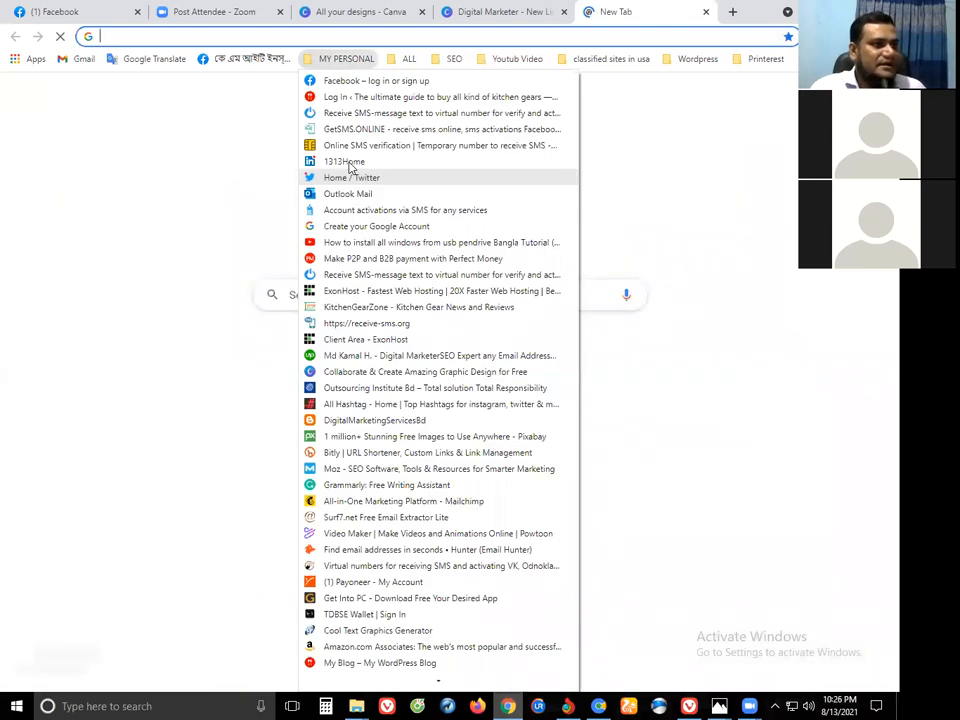
left_click(349, 163)
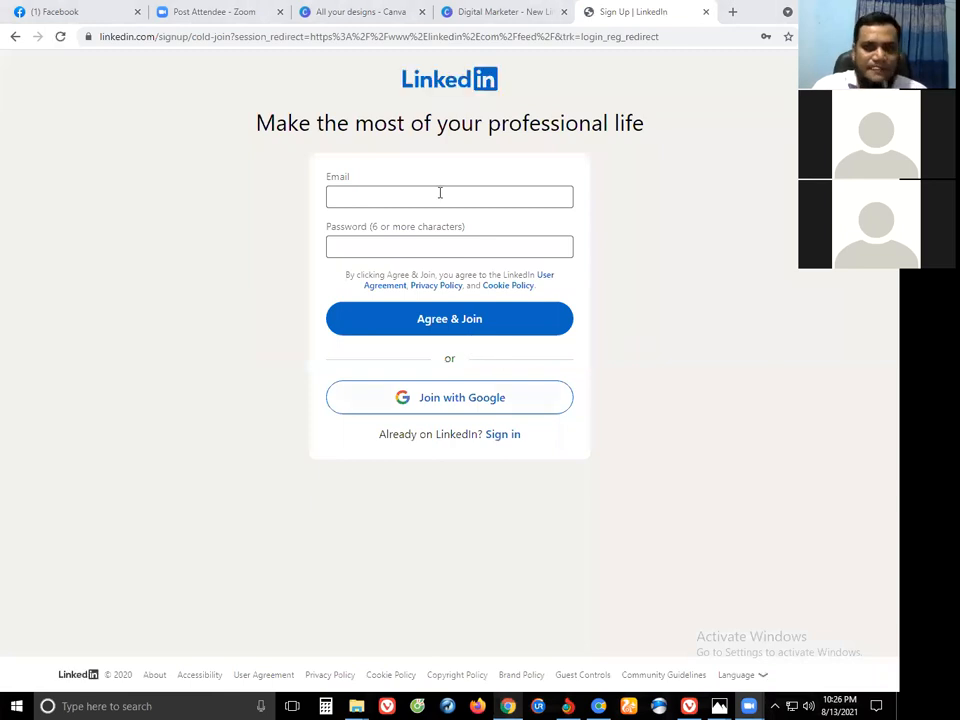
Try the sign-up email field and Join with Google, then close the LinkedIn tab.
left_click(440, 195)
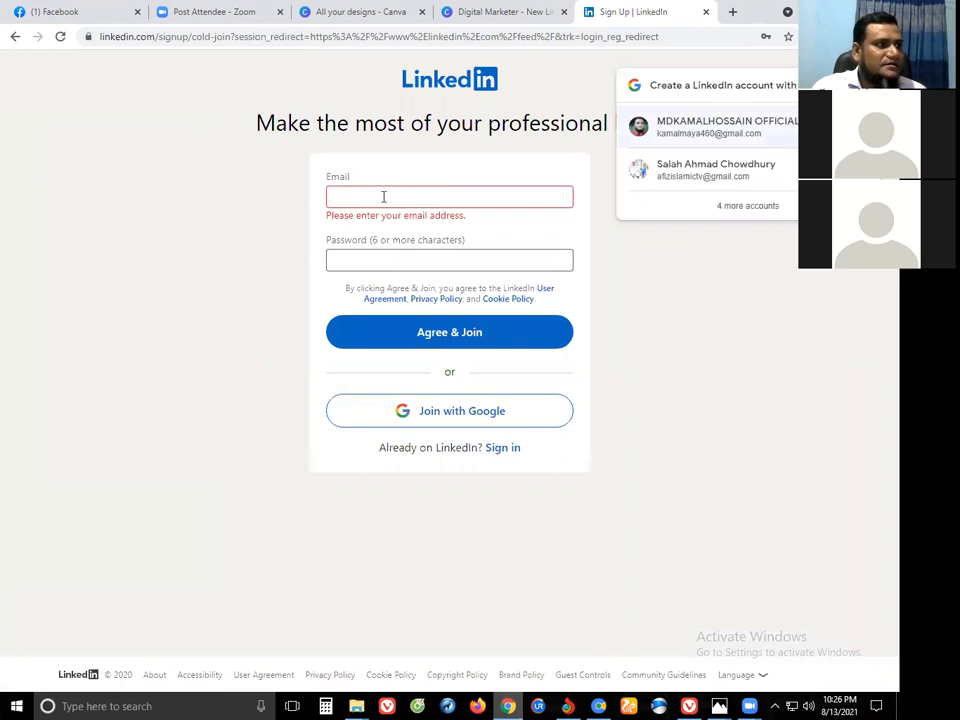
left_click(383, 197)
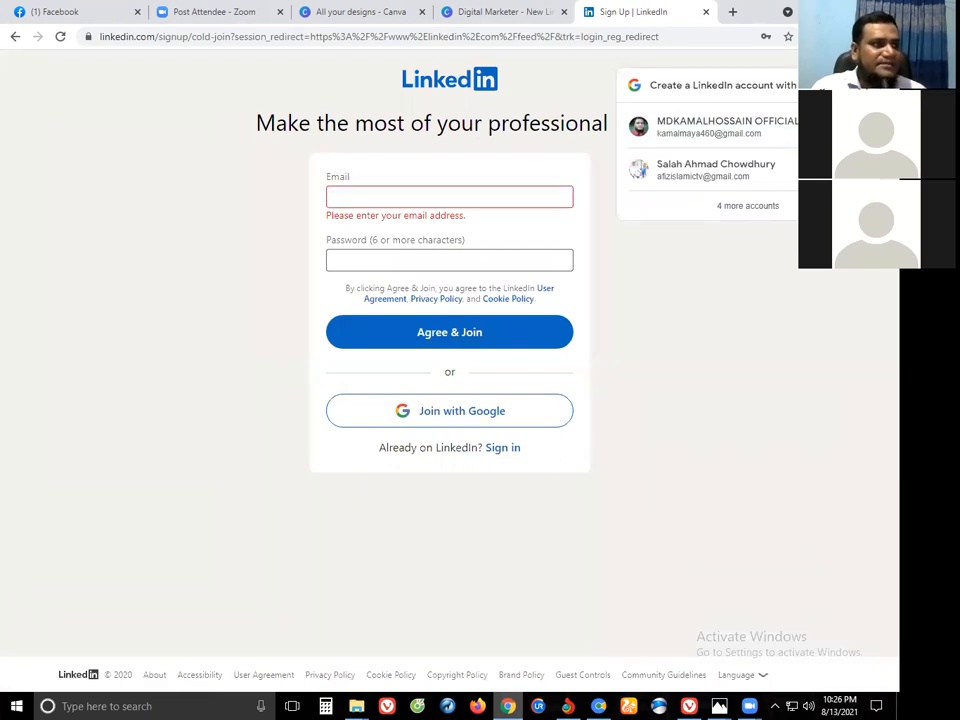
left_click(440, 421)
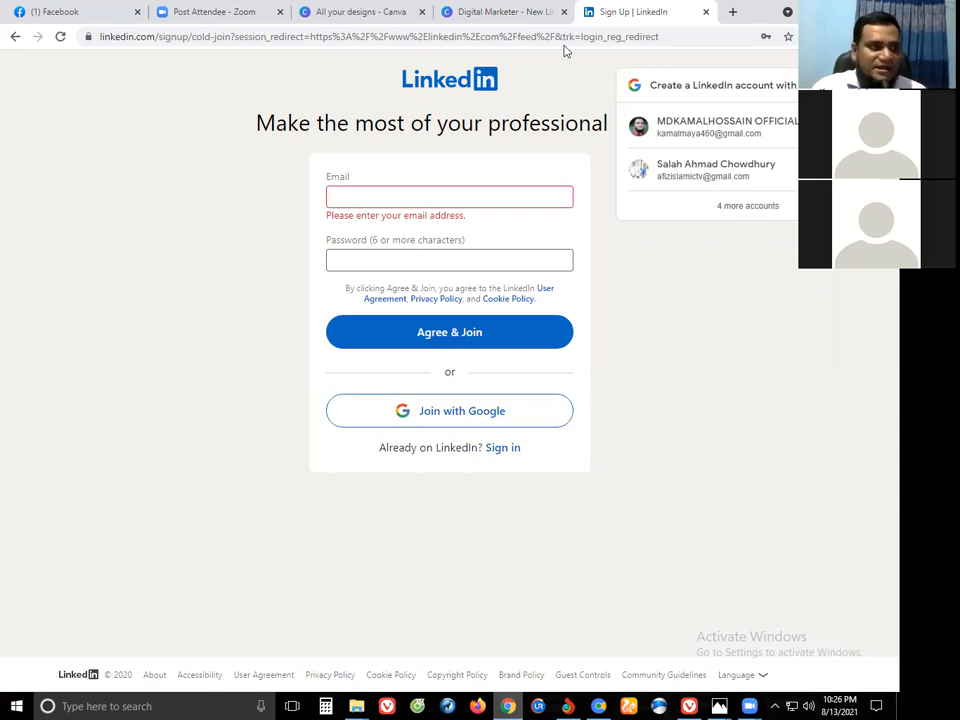
key("ctrl+w")
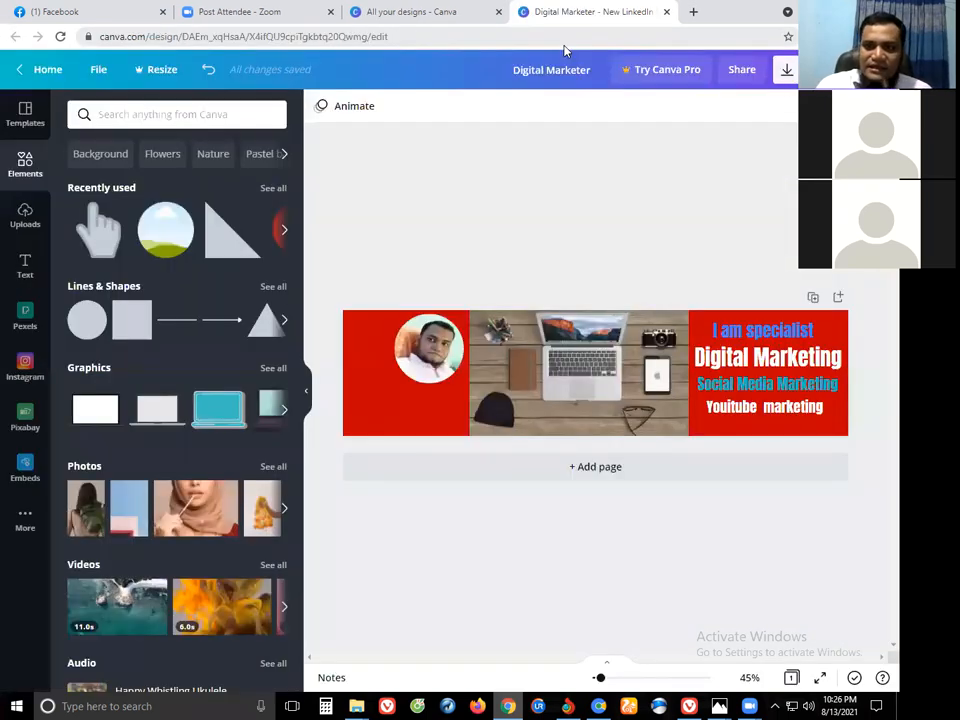